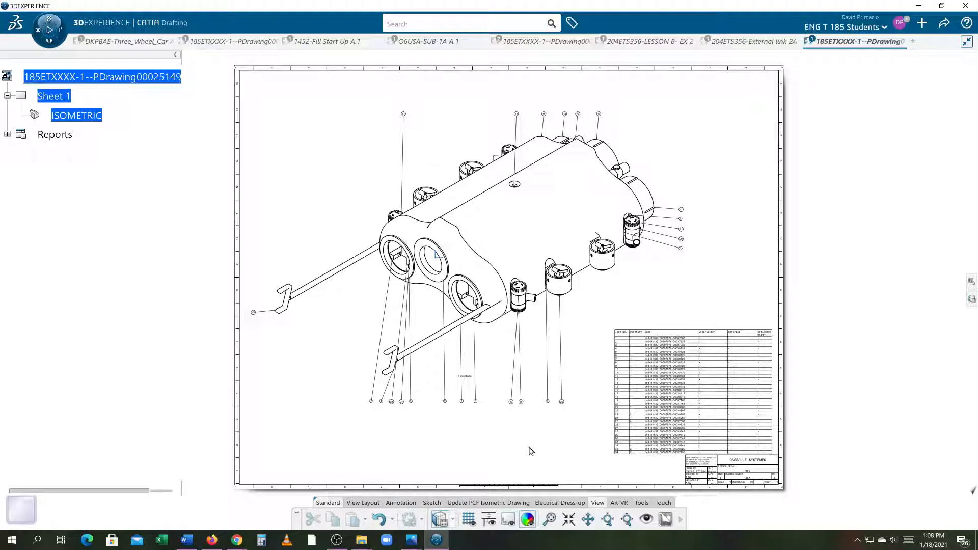
Examine the numbered balloons and the parts they point to around the assembly's isometric view
{"action": "mouse_move", "coordinate": [541, 449]}
{"action": "middle_mouse_down"}
{"action": "mouse_move", "coordinate": [505, 451]}
{"action": "mouse_move", "coordinate": [572, 330]}
{"action": "mouse_move", "coordinate": [515, 365]}
{"action": "mouse_move", "coordinate": [529, 325]}
{"action": "middle_mouse_up"}
{"action": "middle_click_drag", "start_coordinate": [530, 358], "coordinate": [515, 324]}
{"action": "mouse_move", "coordinate": [417, 401]}
{"action": "middle_mouse_down"}
{"action": "mouse_move", "coordinate": [469, 354]}
{"action": "mouse_move", "coordinate": [485, 367]}
{"action": "mouse_move", "coordinate": [454, 378]}
{"action": "mouse_move", "coordinate": [335, 378]}
{"action": "middle_mouse_up"}
{"action": "mouse_move", "coordinate": [506, 388]}
{"action": "middle_mouse_down"}
{"action": "mouse_move", "coordinate": [461, 407]}
{"action": "mouse_move", "coordinate": [431, 471]}
{"action": "middle_mouse_up"}
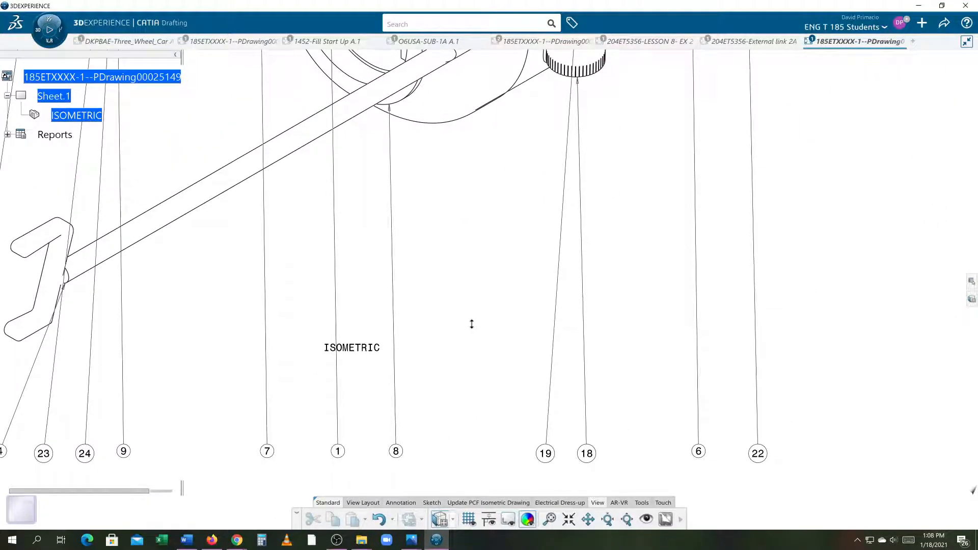
{"action": "middle_click_drag", "start_coordinate": [471, 323], "coordinate": [472, 365], "text": "ctrl"}
{"action": "mouse_move", "coordinate": [527, 291]}
{"action": "middle_mouse_down", "text": "ctrl"}
{"action": "mouse_move", "coordinate": [465, 344]}
{"action": "mouse_move", "coordinate": [491, 264]}
{"action": "mouse_move", "coordinate": [468, 270]}
{"action": "middle_mouse_up", "text": "ctrl"}
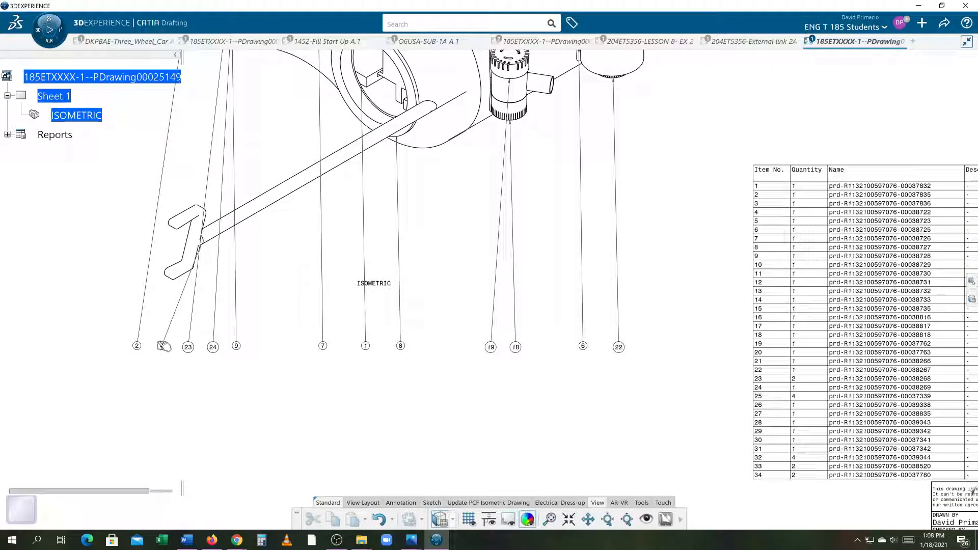
{"action": "middle_click_drag", "start_coordinate": [534, 267], "coordinate": [499, 377]}
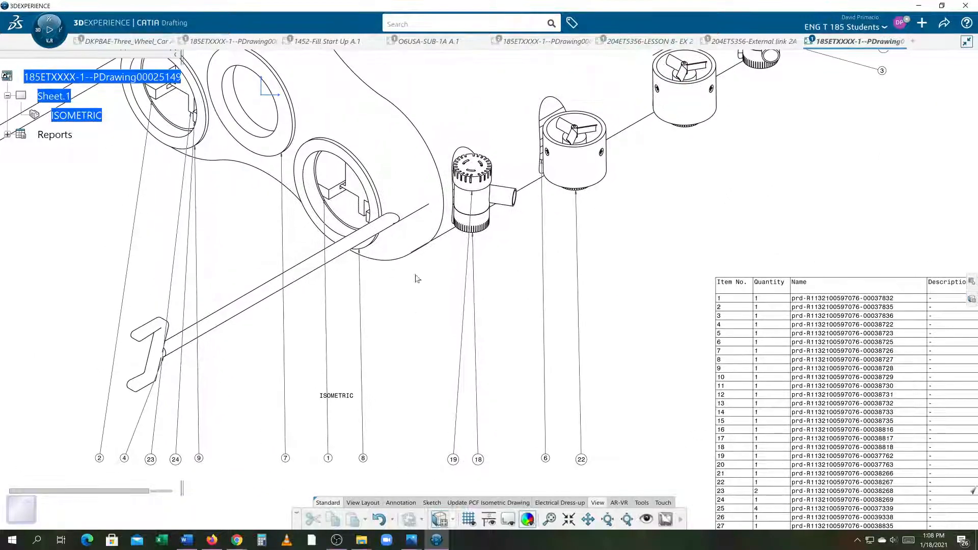
{"action": "mouse_move", "coordinate": [652, 186]}
{"action": "middle_mouse_down"}
{"action": "mouse_move", "coordinate": [512, 281]}
{"action": "mouse_move", "coordinate": [460, 408]}
{"action": "middle_mouse_up"}
{"action": "mouse_move", "coordinate": [426, 238]}
{"action": "middle_mouse_down"}
{"action": "mouse_move", "coordinate": [686, 356]}
{"action": "mouse_move", "coordinate": [658, 422]}
{"action": "mouse_move", "coordinate": [612, 387]}
{"action": "mouse_move", "coordinate": [620, 395]}
{"action": "middle_mouse_up"}
Examine the bill of materials table, including its item numbers, quantities, names, descriptions, materials and estimated weights
{"action": "middle_click_drag", "start_coordinate": [696, 414], "coordinate": [686, 73]}
{"action": "mouse_move", "coordinate": [653, 275]}
{"action": "middle_mouse_down"}
{"action": "mouse_move", "coordinate": [522, 130]}
{"action": "mouse_move", "coordinate": [522, 118]}
{"action": "mouse_move", "coordinate": [524, 170]}
{"action": "mouse_move", "coordinate": [517, 188]}
{"action": "mouse_move", "coordinate": [514, 181]}
{"action": "middle_mouse_up"}
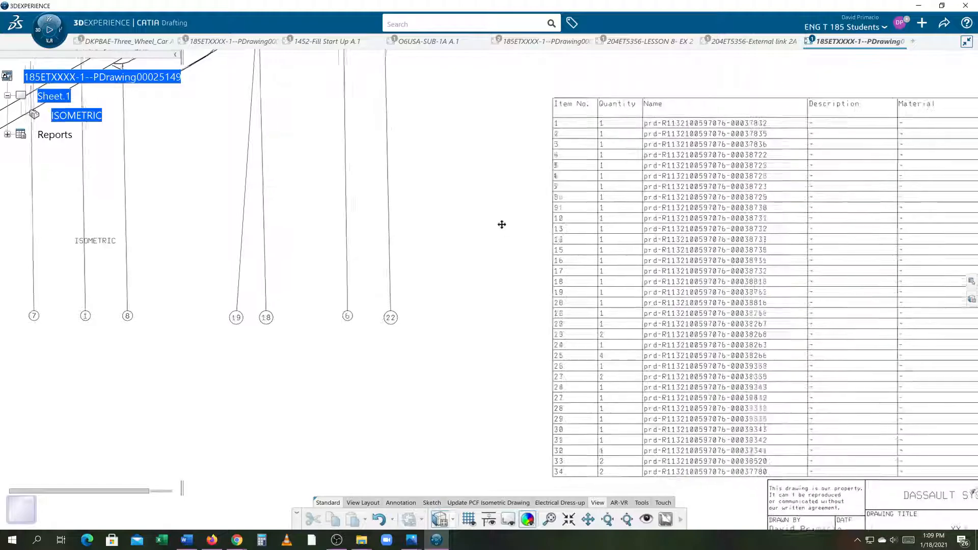
{"action": "middle_click_drag", "start_coordinate": [502, 222], "coordinate": [458, 238]}
{"action": "middle_click_drag", "start_coordinate": [610, 289], "coordinate": [527, 127]}
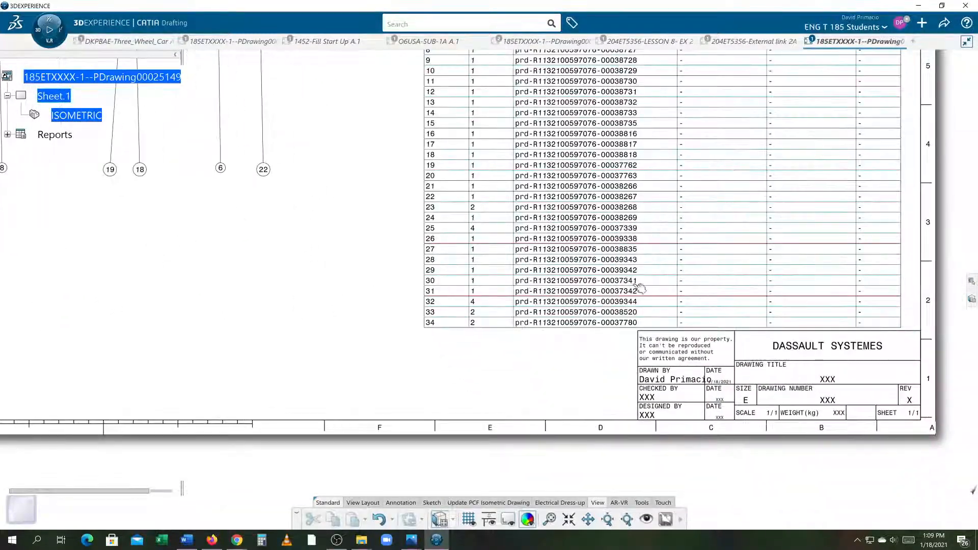
{"action": "middle_click_drag", "start_coordinate": [638, 224], "coordinate": [627, 318]}
{"action": "middle_click_drag", "start_coordinate": [585, 181], "coordinate": [611, 275]}
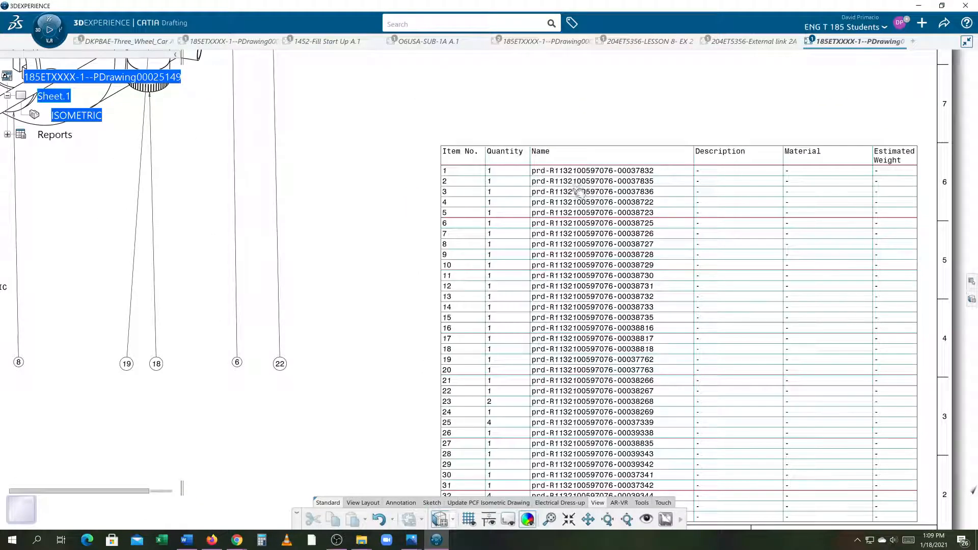
{"action": "middle_click_drag", "start_coordinate": [410, 207], "coordinate": [472, 249]}
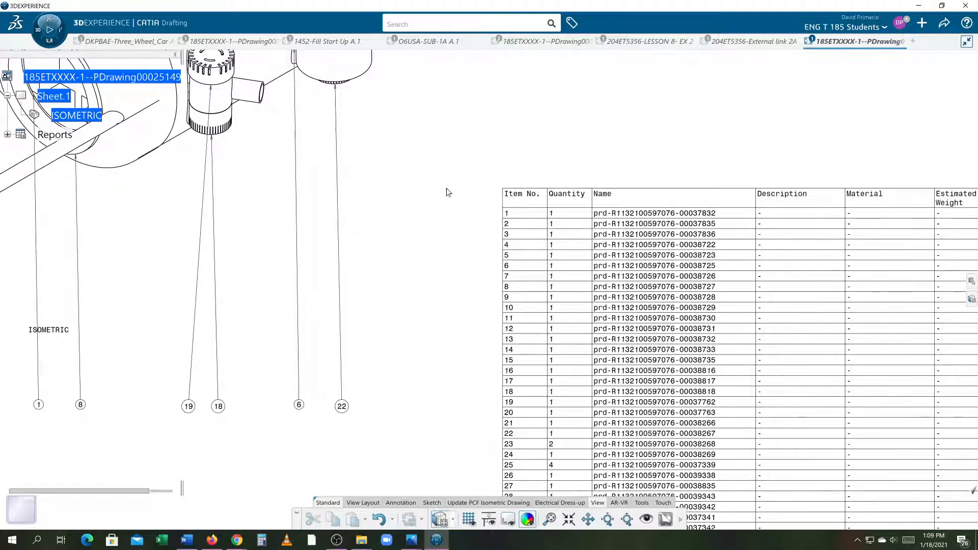
{"action": "middle_click_drag", "start_coordinate": [448, 192], "coordinate": [338, 146]}
{"action": "middle_click_drag", "start_coordinate": [757, 247], "coordinate": [679, 49]}
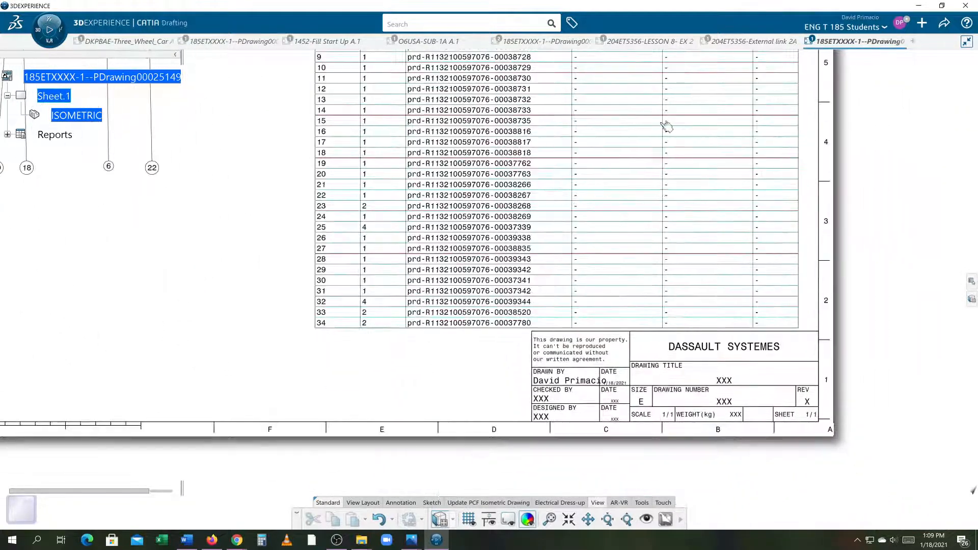
{"action": "middle_click_drag", "start_coordinate": [620, 149], "coordinate": [675, 319]}
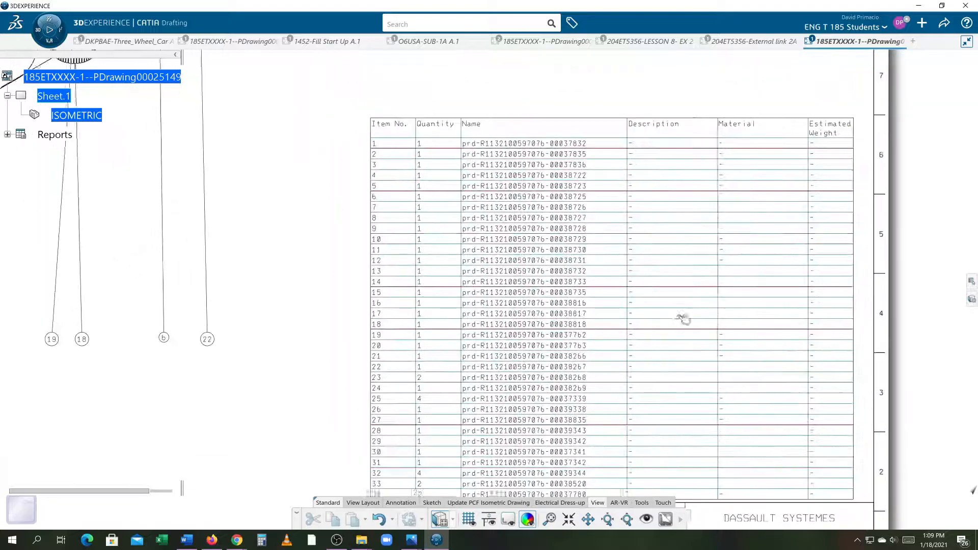
{"action": "middle_click_drag", "start_coordinate": [683, 185], "coordinate": [697, 244]}
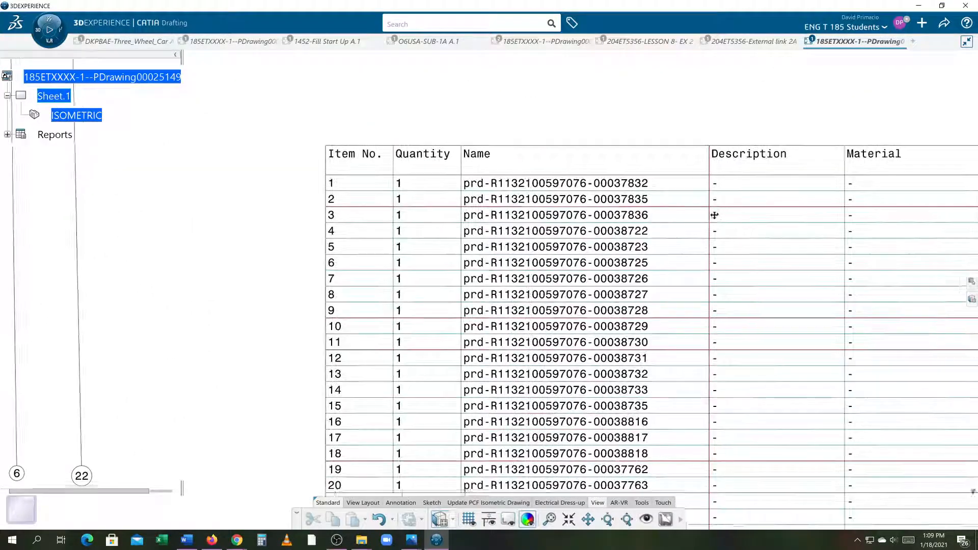
{"action": "middle_click_drag", "start_coordinate": [716, 212], "coordinate": [578, 203]}
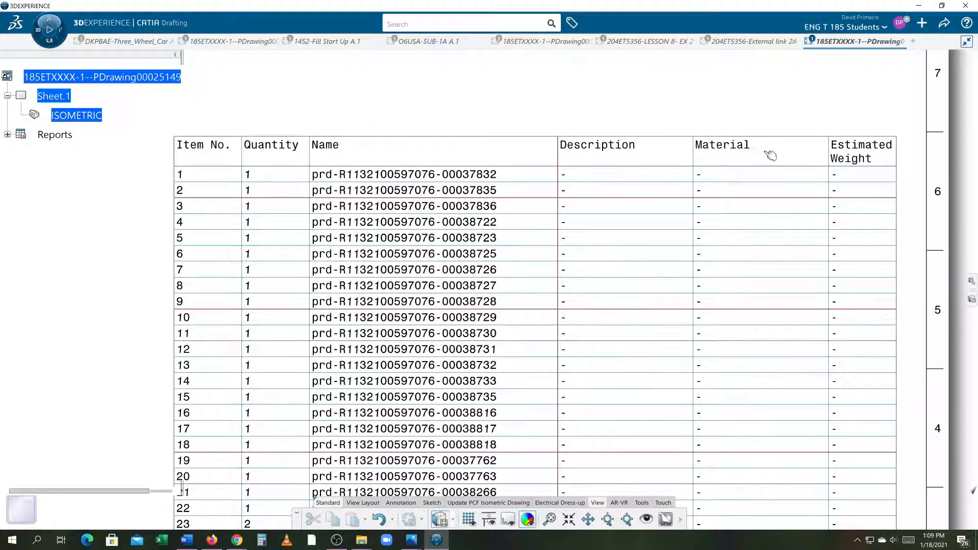
{"action": "middle_click_drag", "start_coordinate": [701, 172], "coordinate": [744, 178]}
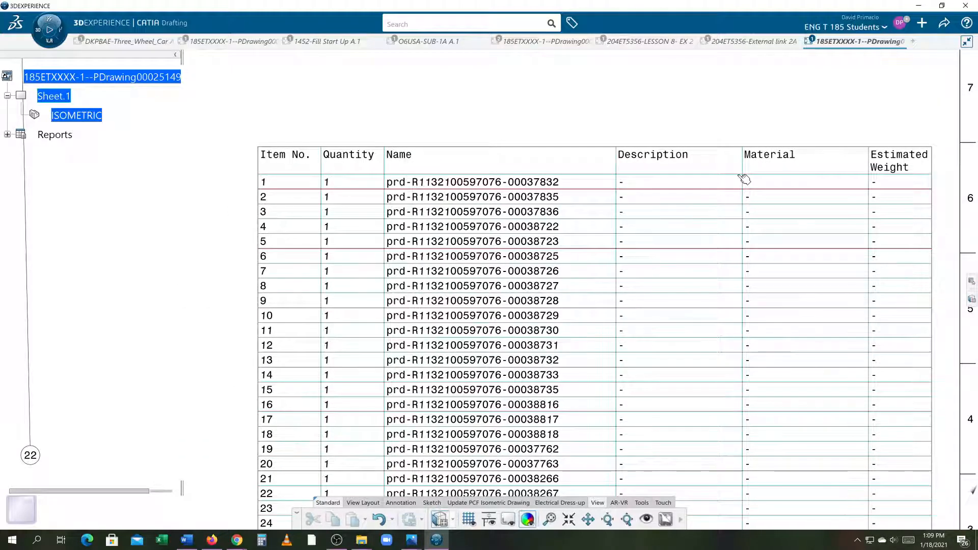
{"action": "middle_click_drag", "start_coordinate": [655, 190], "coordinate": [659, 159]}
{"action": "scroll", "coordinate": [659, 159], "scroll_direction": "down", "scroll_amount": 4}
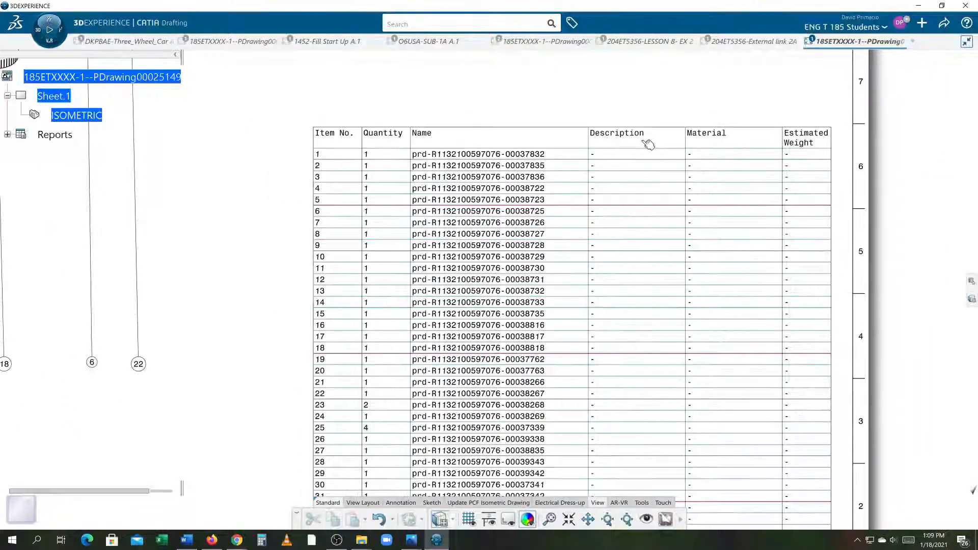
Open the bill of materials table for editing and narrow the Description column to fit its heading
{"action": "double_click", "coordinate": [640, 136]}
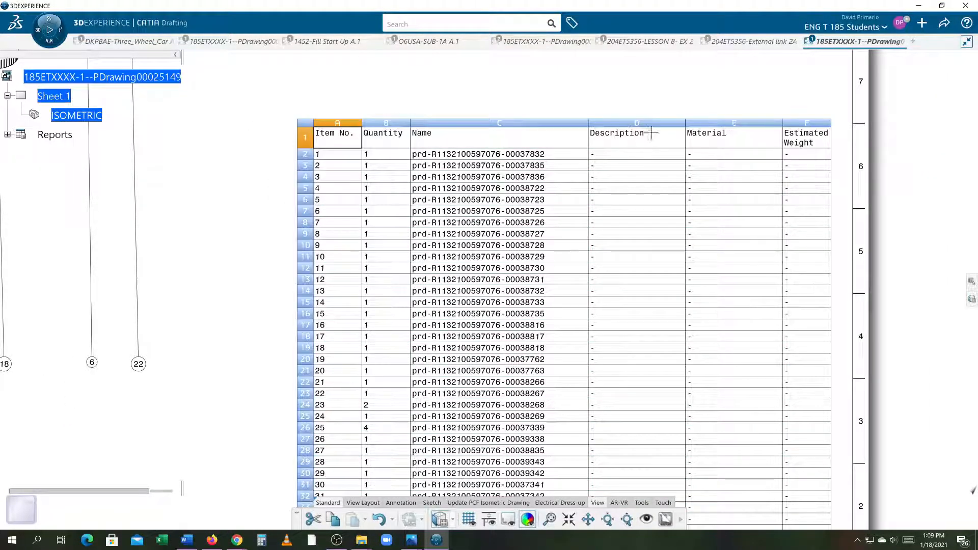
{"action": "middle_click_drag", "start_coordinate": [650, 133], "coordinate": [649, 122]}
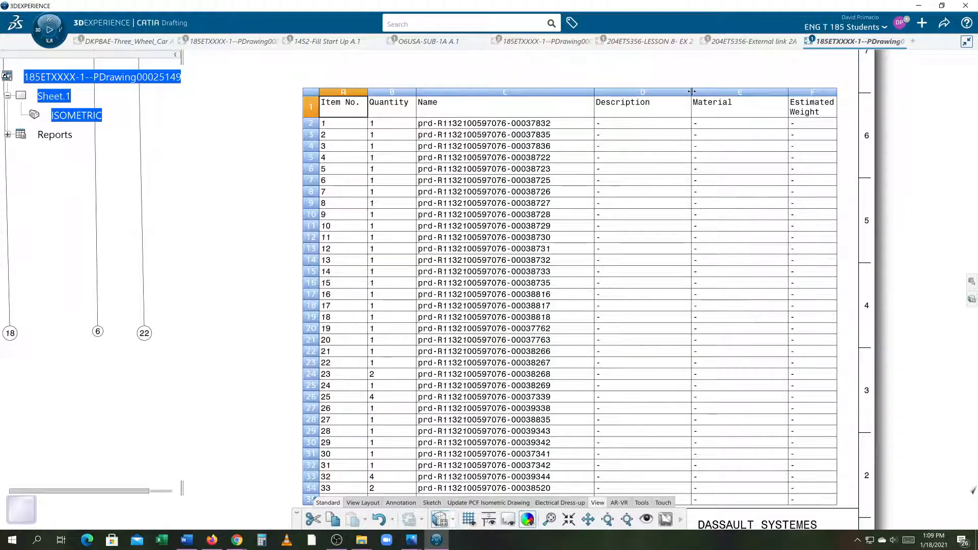
{"action": "left_click_drag", "start_coordinate": [692, 92], "coordinate": [651, 92]}
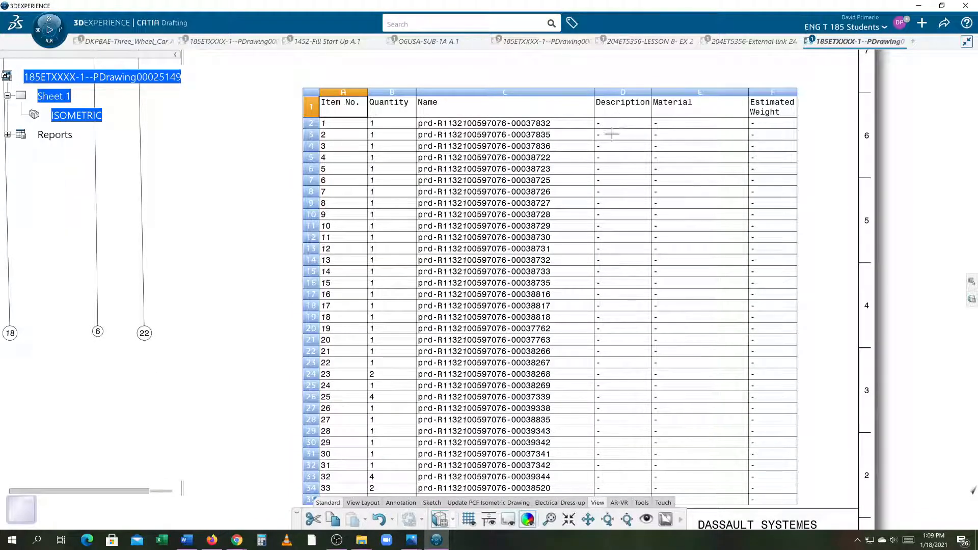
{"action": "middle_click_drag", "start_coordinate": [625, 253], "coordinate": [738, 224]}
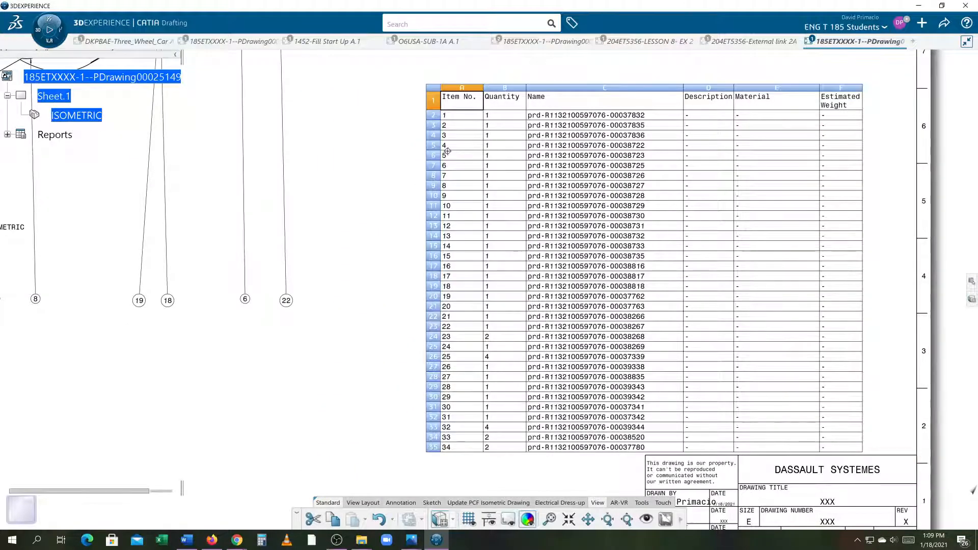
Review the row editing options for item 5 in the bill of materials and finish editing the table
{"action": "left_click", "coordinate": [430, 156]}
{"action": "right_click", "coordinate": [430, 156]}
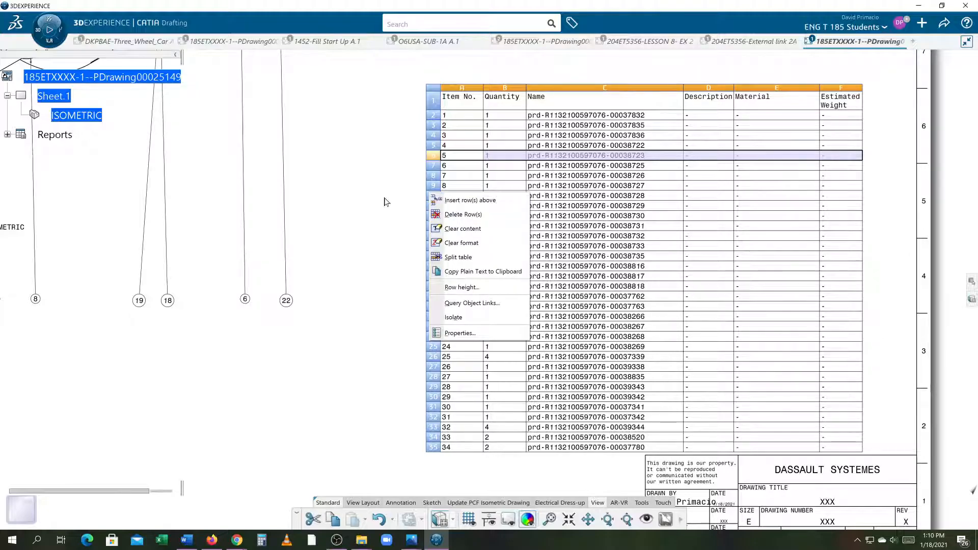
{"action": "left_click", "coordinate": [373, 185]}
{"action": "left_click", "coordinate": [358, 195]}
{"action": "middle_click_drag", "start_coordinate": [359, 195], "coordinate": [358, 186]}
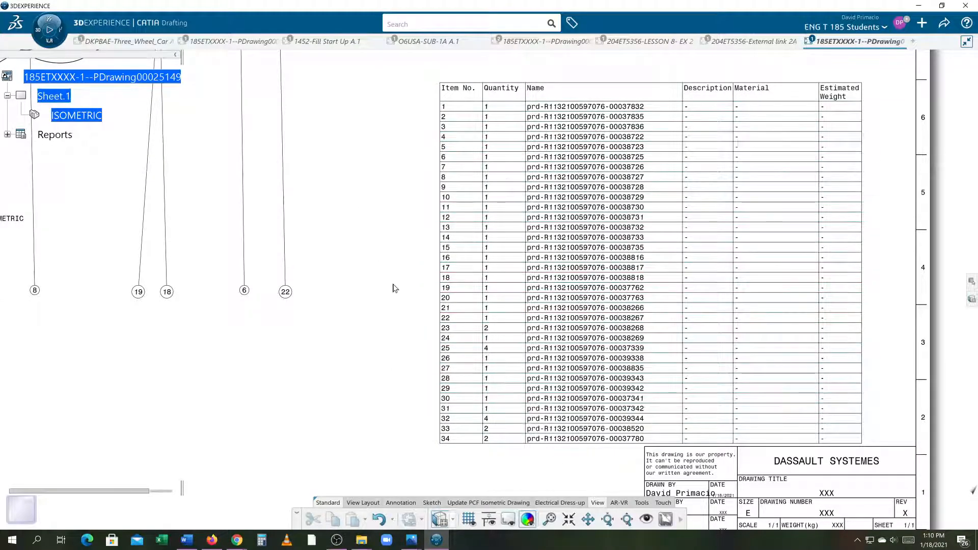
{"action": "mouse_move", "coordinate": [420, 306]}
{"action": "middle_mouse_down"}
{"action": "mouse_move", "coordinate": [372, 301]}
{"action": "mouse_move", "coordinate": [361, 310]}
{"action": "middle_mouse_up"}
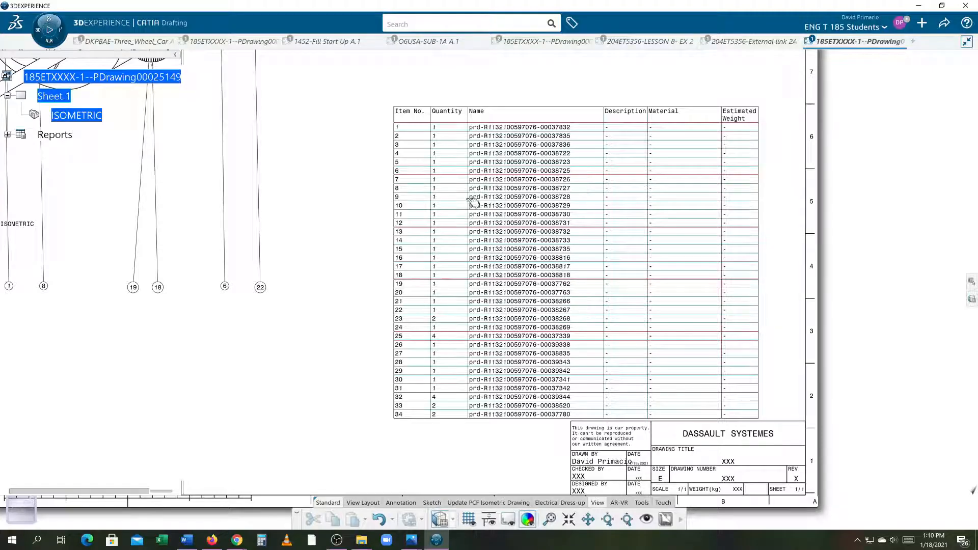
Switch to the 204ET5356-LESSON 8-EX2 drawing and bring up the annotation tools
{"action": "left_click", "coordinate": [628, 44]}
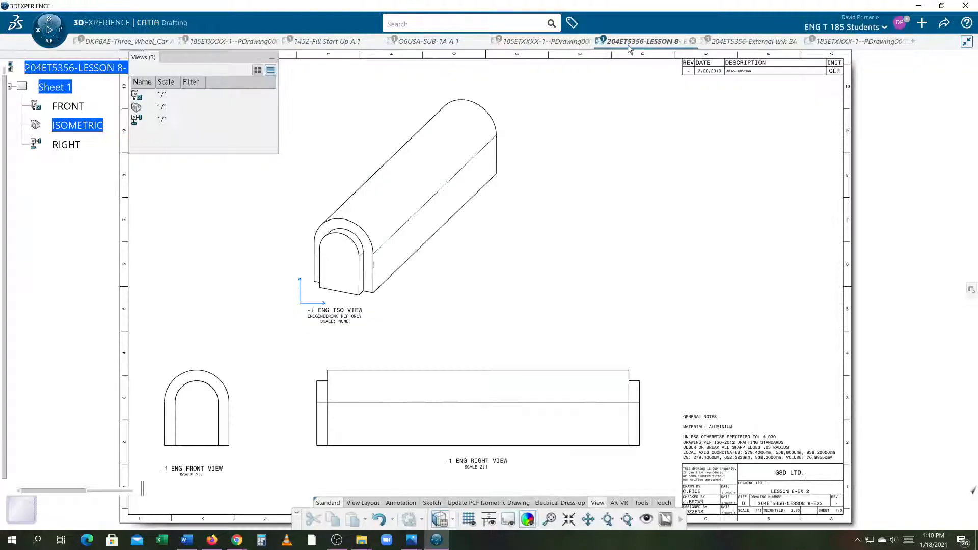
{"action": "middle_click_drag", "start_coordinate": [610, 259], "coordinate": [694, 203]}
{"action": "mouse_move", "coordinate": [627, 246]}
{"action": "middle_mouse_down"}
{"action": "mouse_move", "coordinate": [593, 229]}
{"action": "mouse_move", "coordinate": [620, 257]}
{"action": "middle_mouse_up"}
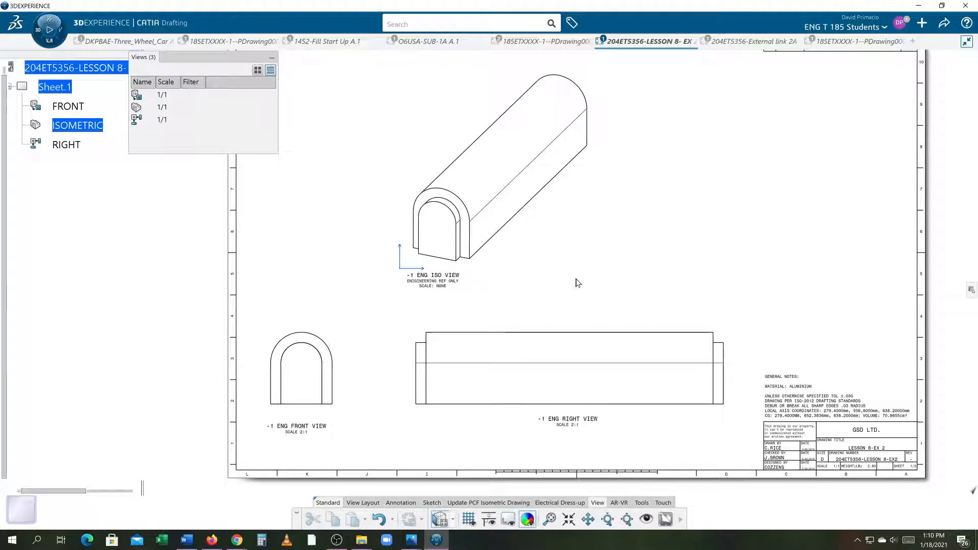
{"action": "mouse_move", "coordinate": [593, 281]}
{"action": "middle_mouse_down"}
{"action": "mouse_move", "coordinate": [526, 269]}
{"action": "mouse_move", "coordinate": [526, 258]}
{"action": "mouse_move", "coordinate": [504, 333]}
{"action": "mouse_move", "coordinate": [482, 307]}
{"action": "middle_mouse_up"}
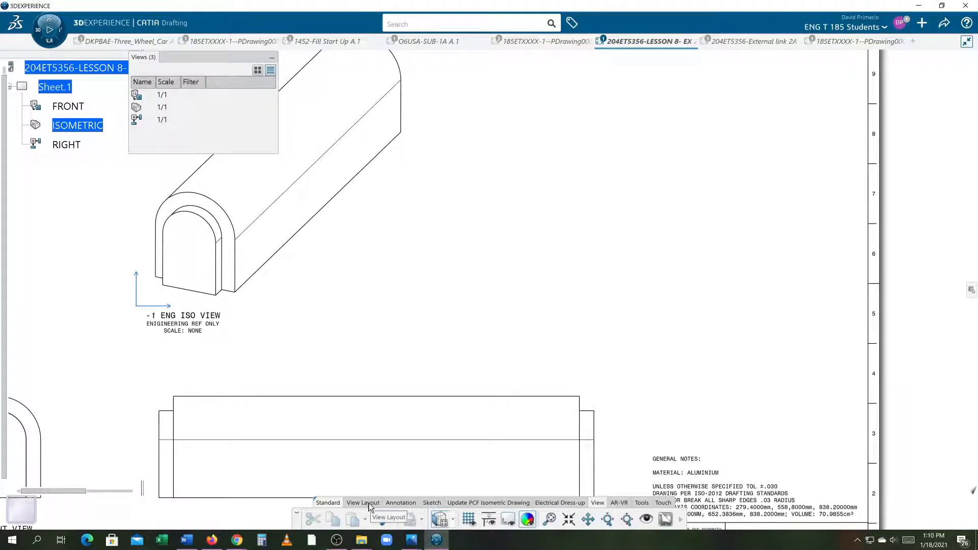
{"action": "left_click", "coordinate": [397, 503]}
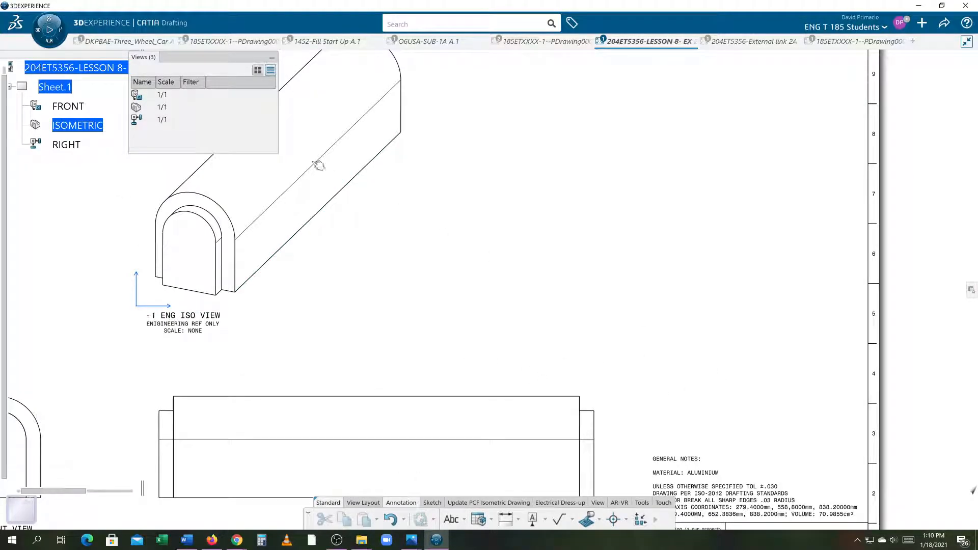
Open the background of Sheet.1 for editing and return to the normal sheet
{"action": "right_click", "coordinate": [61, 89]}
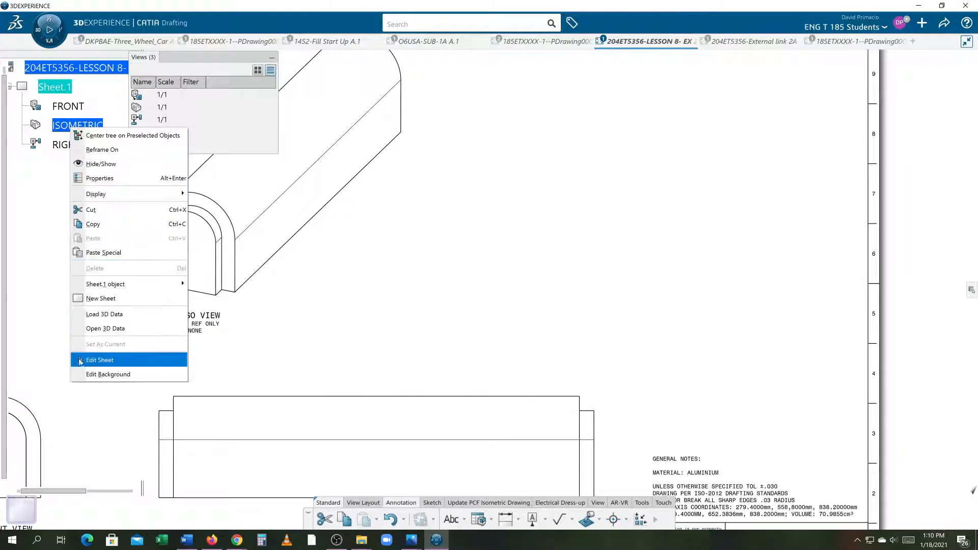
{"action": "left_click", "coordinate": [81, 374]}
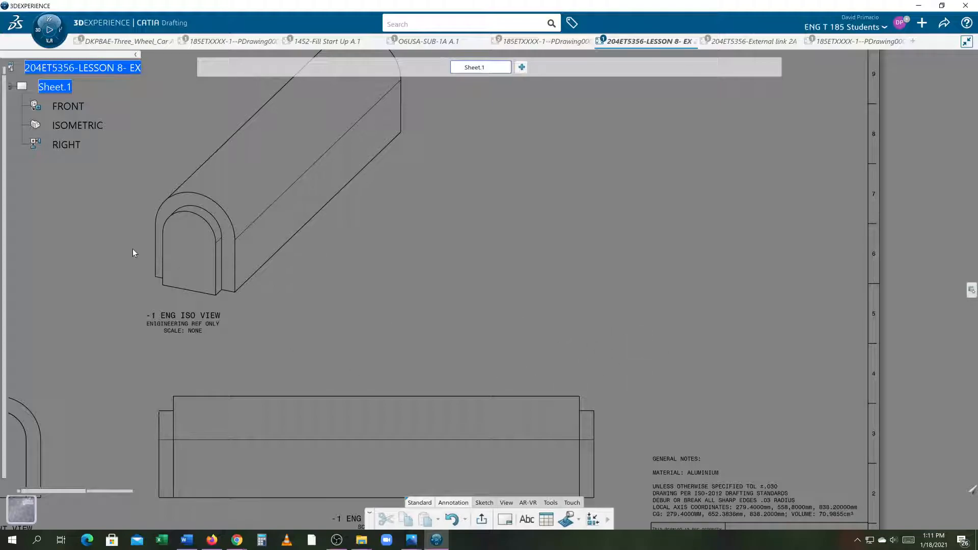
{"action": "right_click", "coordinate": [51, 89]}
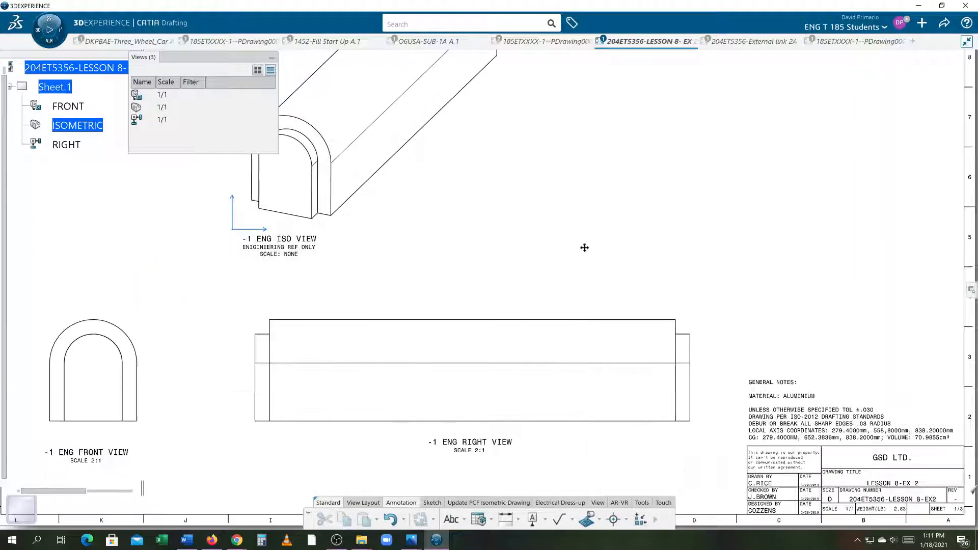
Insert a bill of material with the Default style, placing it above the general notes on the sheet
{"action": "mouse_move", "coordinate": [570, 289]}
{"action": "middle_mouse_down"}
{"action": "mouse_move", "coordinate": [408, 325]}
{"action": "mouse_move", "coordinate": [406, 316]}
{"action": "mouse_move", "coordinate": [408, 356]}
{"action": "mouse_move", "coordinate": [371, 354]}
{"action": "middle_mouse_up"}
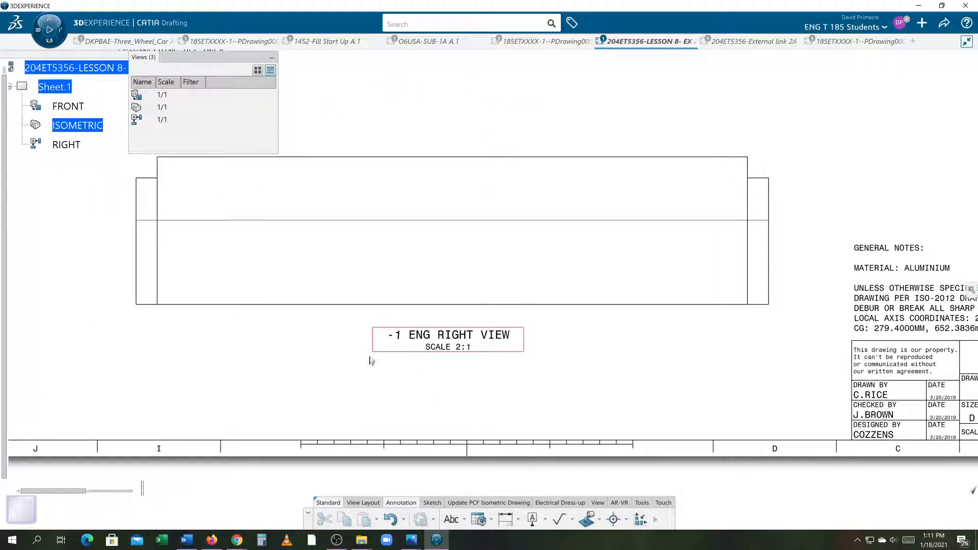
{"action": "left_click", "coordinate": [493, 520]}
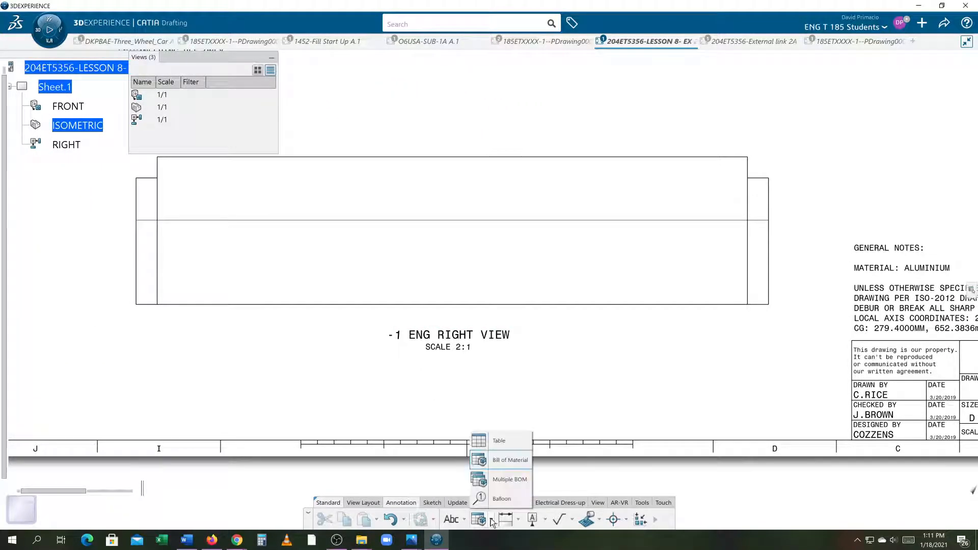
{"action": "left_click", "coordinate": [484, 440]}
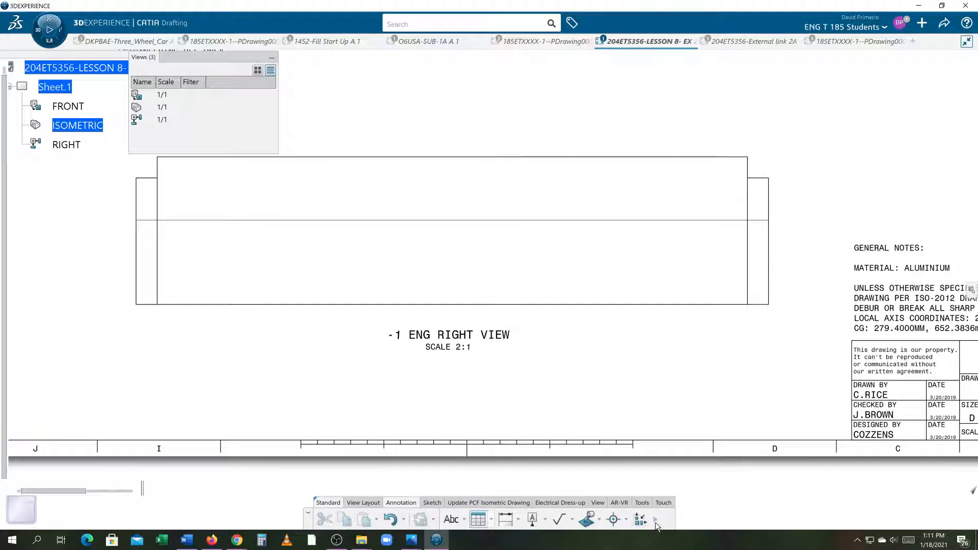
{"action": "left_click", "coordinate": [491, 520]}
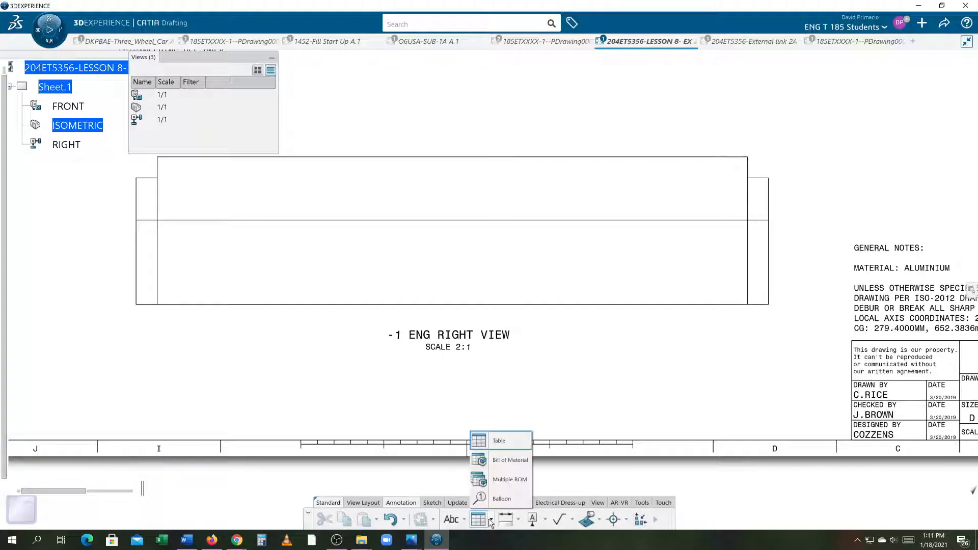
{"action": "left_click", "coordinate": [510, 460]}
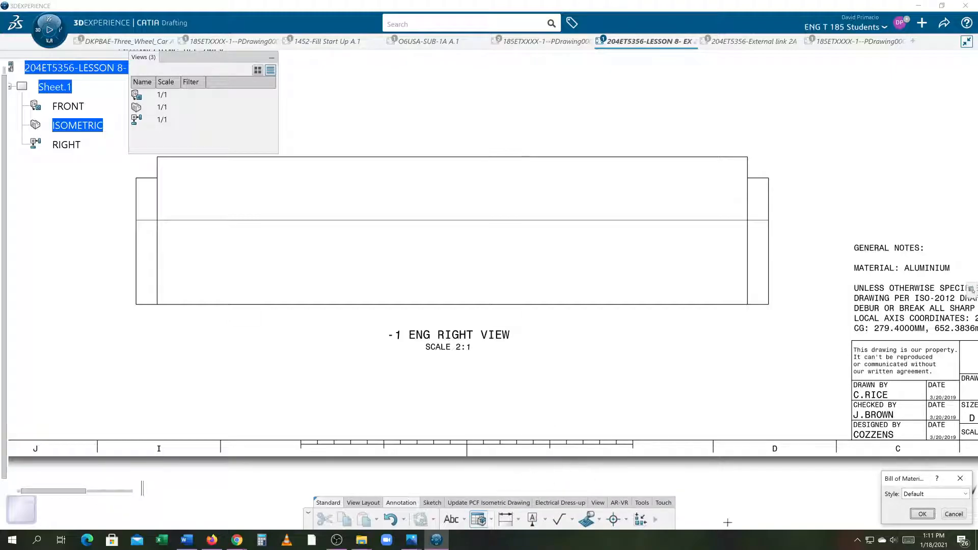
{"action": "left_click", "coordinate": [922, 514]}
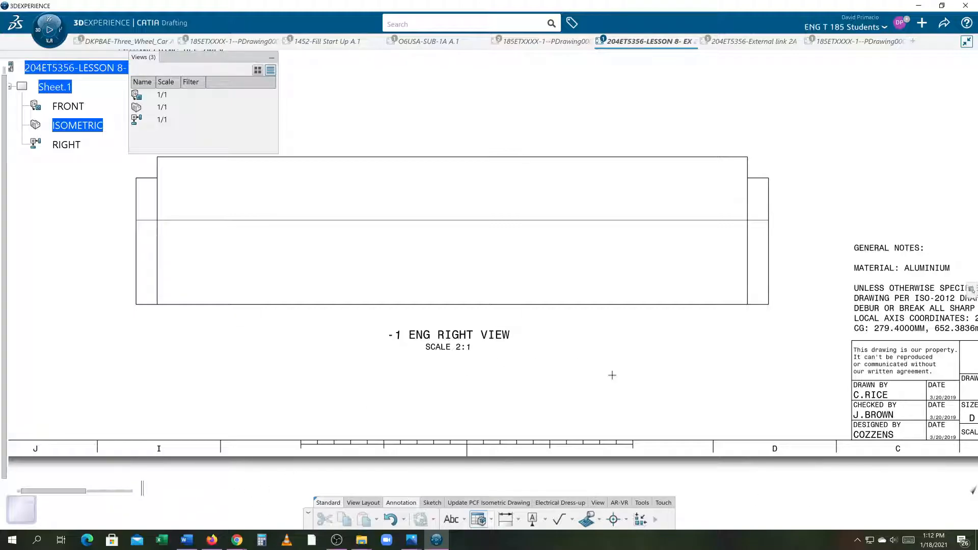
{"action": "mouse_move", "coordinate": [711, 352]}
{"action": "middle_mouse_down"}
{"action": "mouse_move", "coordinate": [552, 397]}
{"action": "mouse_move", "coordinate": [550, 419]}
{"action": "middle_mouse_up"}
{"action": "middle_click_drag", "start_coordinate": [588, 374], "coordinate": [543, 417]}
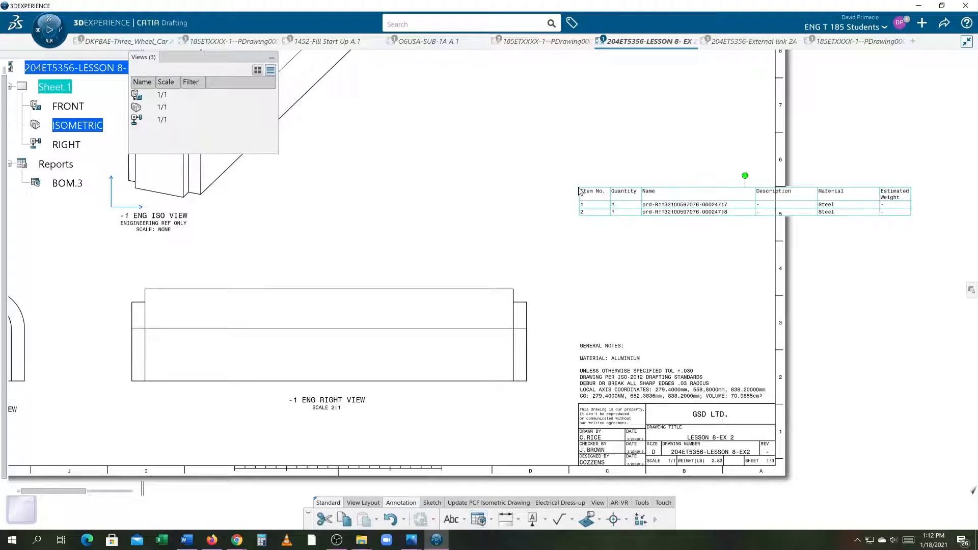
{"action": "left_click", "coordinate": [579, 190]}
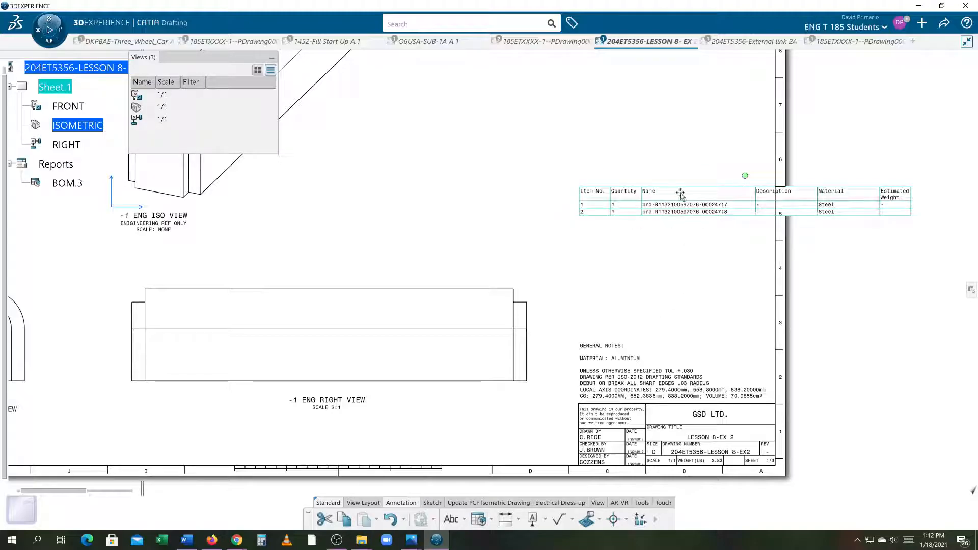
Move the bill of materials to the sheet's lower border, directly beside the title block
{"action": "left_click_drag", "start_coordinate": [684, 191], "coordinate": [545, 194]}
{"action": "middle_click_drag", "start_coordinate": [563, 277], "coordinate": [648, 271]}
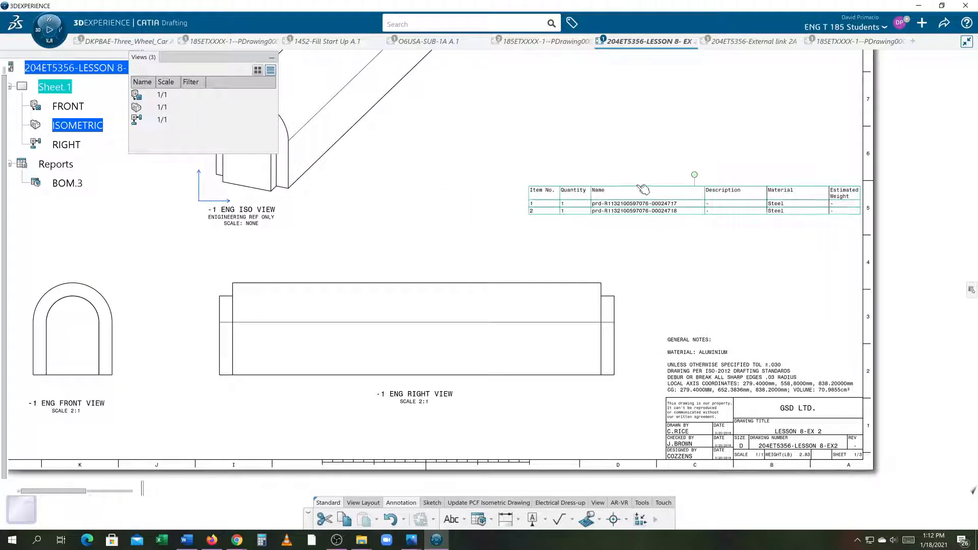
{"action": "left_click_drag", "start_coordinate": [643, 189], "coordinate": [444, 431]}
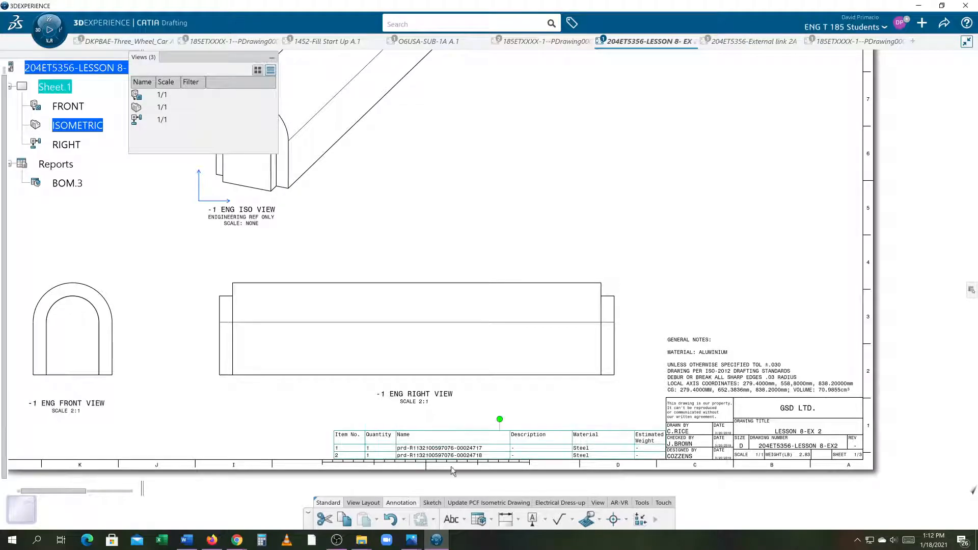
{"action": "left_click", "coordinate": [283, 491]}
{"action": "mouse_move", "coordinate": [289, 484]}
{"action": "middle_mouse_down"}
{"action": "mouse_move", "coordinate": [386, 390]}
{"action": "mouse_move", "coordinate": [386, 404]}
{"action": "middle_mouse_up"}
{"action": "middle_click_drag", "start_coordinate": [596, 416], "coordinate": [434, 424]}
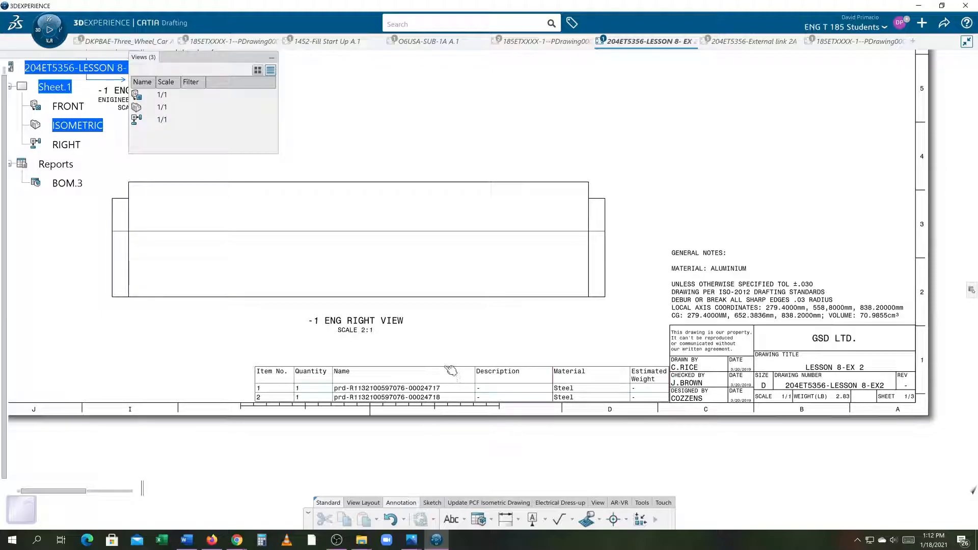
Move the bill of materials inside the sheet border, in the open area above the general notes
{"action": "mouse_move", "coordinate": [450, 370]}
{"action": "left_mouse_down"}
{"action": "mouse_move", "coordinate": [626, 268]}
{"action": "mouse_move", "coordinate": [825, 129]}
{"action": "mouse_move", "coordinate": [853, 130]}
{"action": "left_mouse_up"}
{"action": "mouse_move", "coordinate": [808, 196]}
{"action": "middle_mouse_down"}
{"action": "mouse_move", "coordinate": [694, 270]}
{"action": "mouse_move", "coordinate": [710, 332]}
{"action": "mouse_move", "coordinate": [749, 328]}
{"action": "mouse_move", "coordinate": [758, 408]}
{"action": "middle_mouse_up"}
{"action": "mouse_move", "coordinate": [650, 234]}
{"action": "middle_mouse_down"}
{"action": "mouse_move", "coordinate": [668, 319]}
{"action": "mouse_move", "coordinate": [665, 260]}
{"action": "middle_mouse_up"}
{"action": "mouse_move", "coordinate": [694, 372]}
{"action": "middle_mouse_down"}
{"action": "mouse_move", "coordinate": [694, 312]}
{"action": "mouse_move", "coordinate": [625, 266]}
{"action": "mouse_move", "coordinate": [579, 200]}
{"action": "middle_mouse_up"}
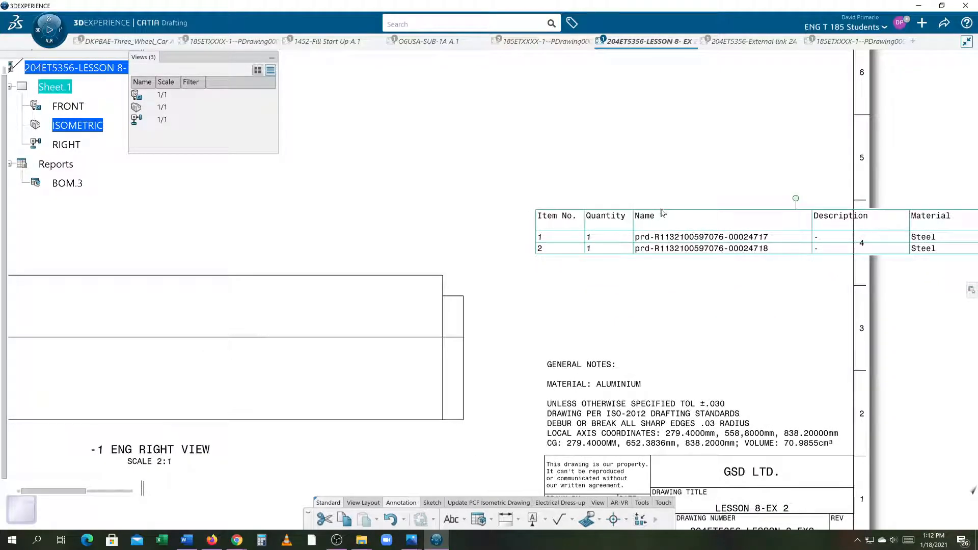
{"action": "left_click_drag", "start_coordinate": [667, 213], "coordinate": [450, 186]}
{"action": "left_click", "coordinate": [487, 193]}
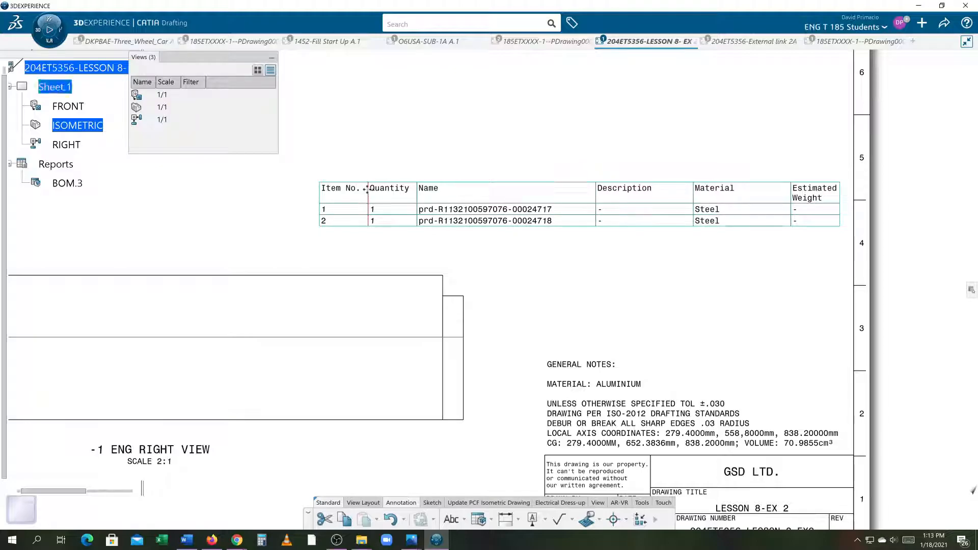
Auto-fit all columns and rows of the bill of materials to their contents
{"action": "double_click", "coordinate": [365, 188]}
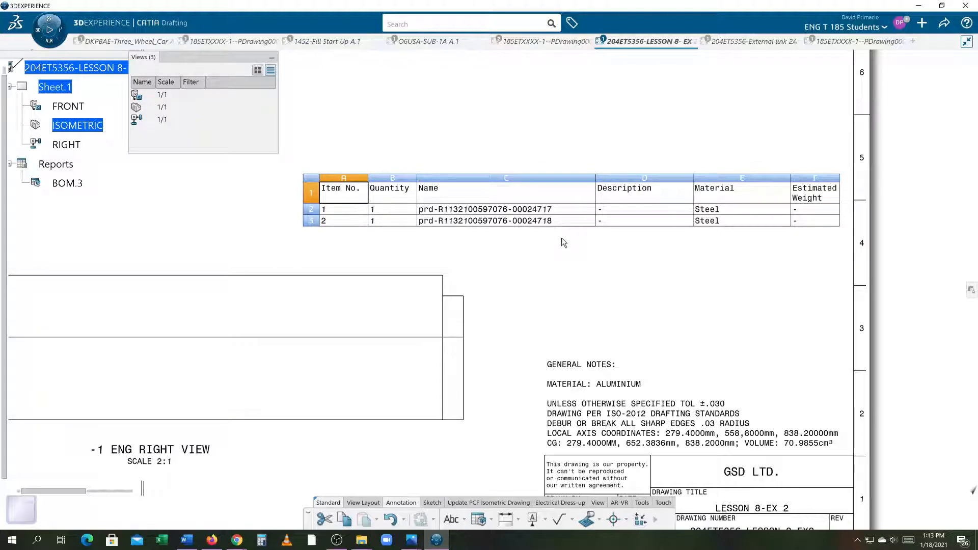
{"action": "left_click", "coordinate": [311, 178]}
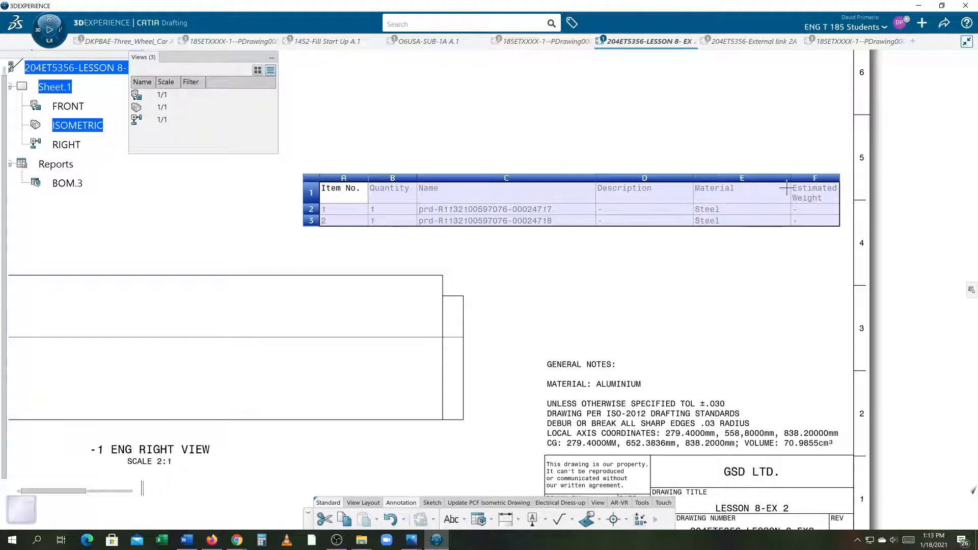
{"action": "double_click", "coordinate": [417, 178]}
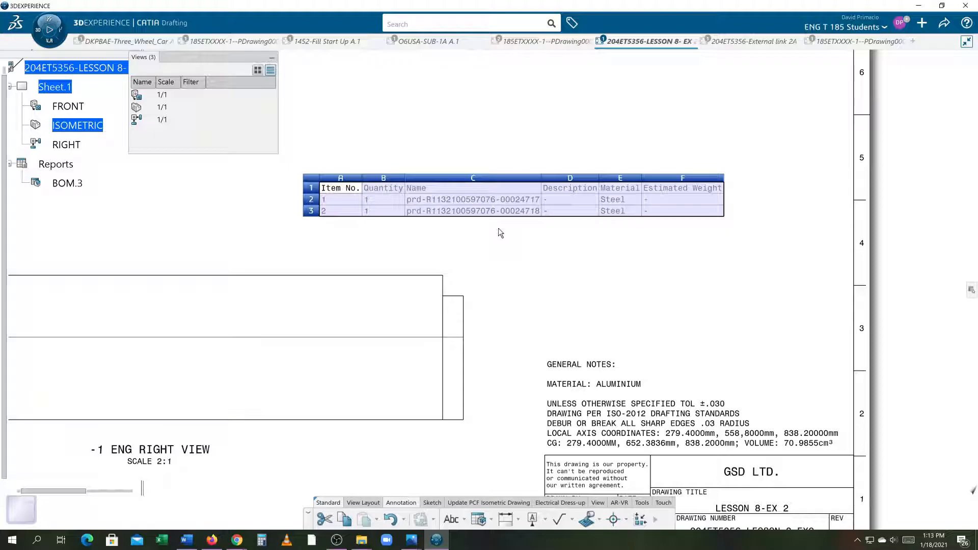
{"action": "left_click", "coordinate": [514, 231]}
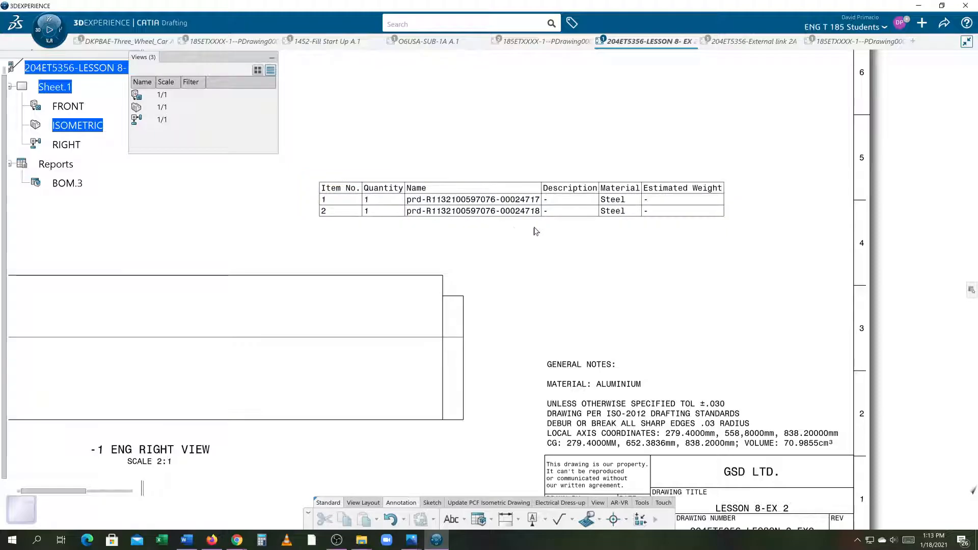
Examine the Border and Text properties of the Estimated Weight header cell, leaving them unmodified
{"action": "left_click", "coordinate": [674, 192]}
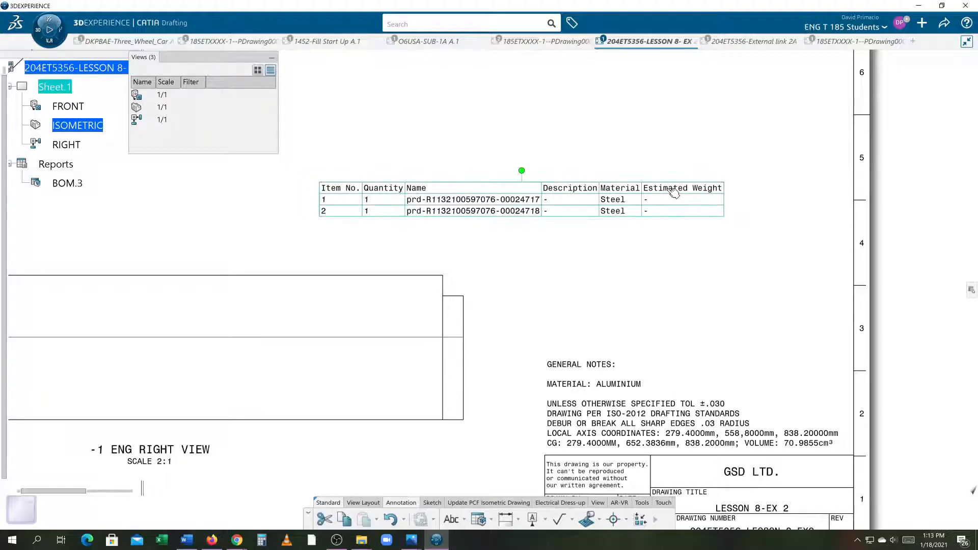
{"action": "double_click", "coordinate": [674, 193]}
{"action": "right_click", "coordinate": [668, 191]}
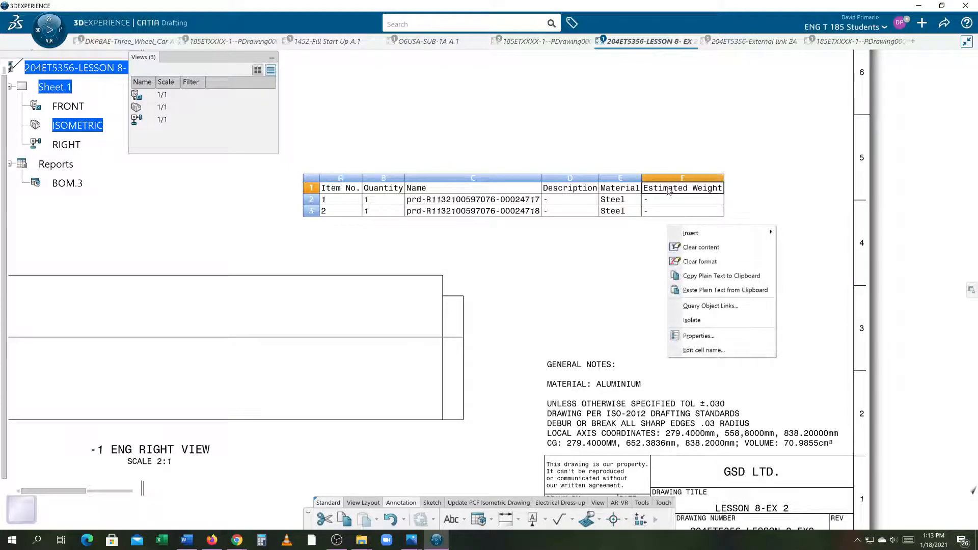
{"action": "left_click", "coordinate": [688, 337]}
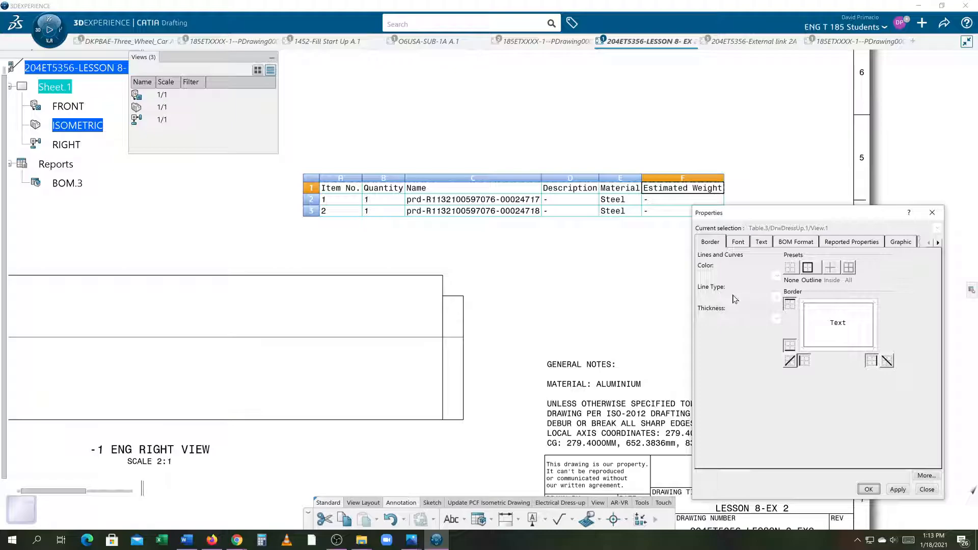
{"action": "left_click", "coordinate": [761, 242]}
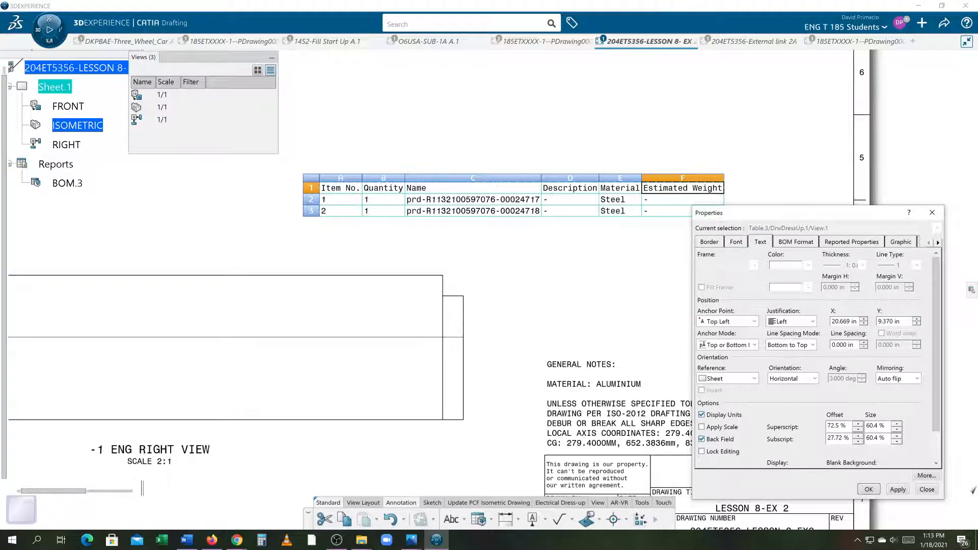
{"action": "left_click", "coordinate": [927, 490]}
{"action": "left_click", "coordinate": [659, 210]}
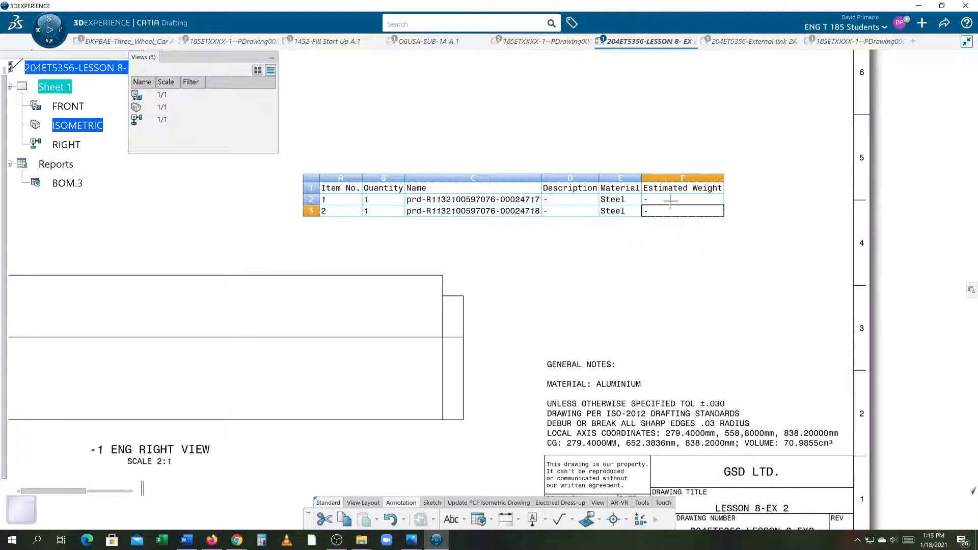
Increase the height of the bill of materials' header row and finish editing the table
{"action": "left_click", "coordinate": [310, 189]}
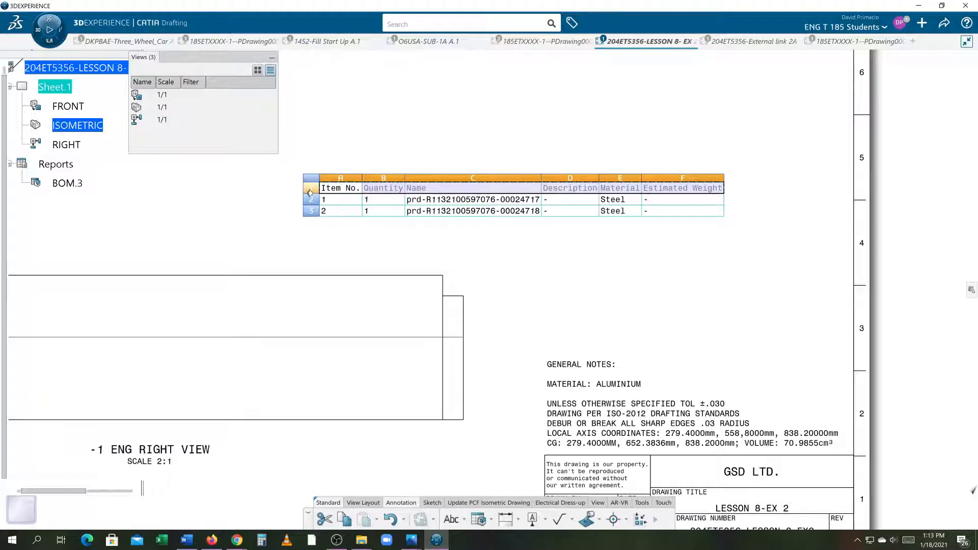
{"action": "left_click_drag", "start_coordinate": [313, 194], "coordinate": [313, 205]}
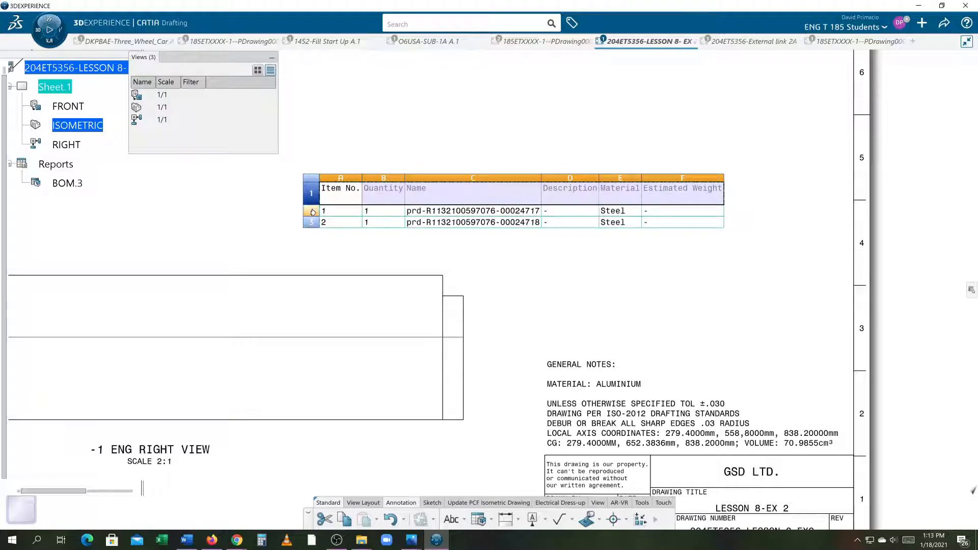
{"action": "left_click", "coordinate": [645, 265]}
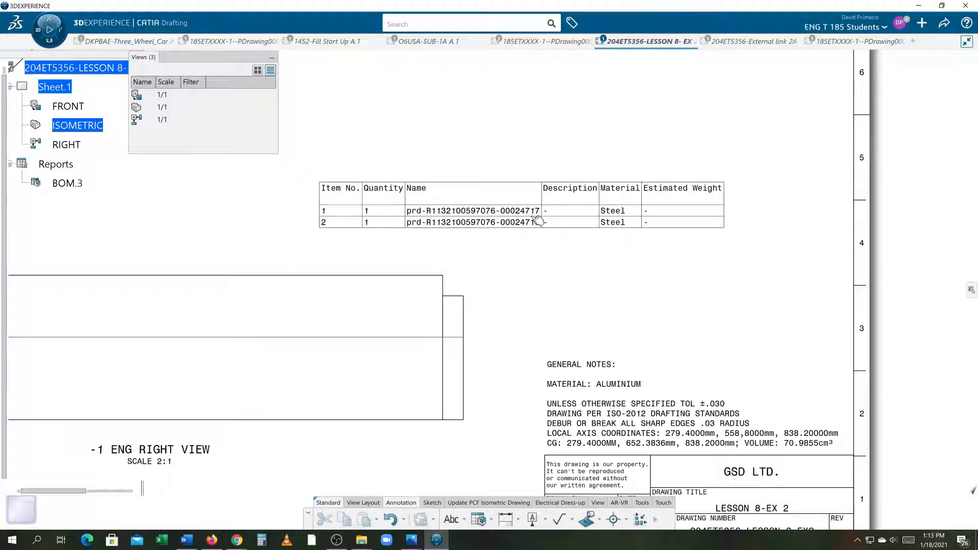
Try to break the Estimated Weight header onto two lines by editing the cell's text
{"action": "left_click", "coordinate": [697, 195]}
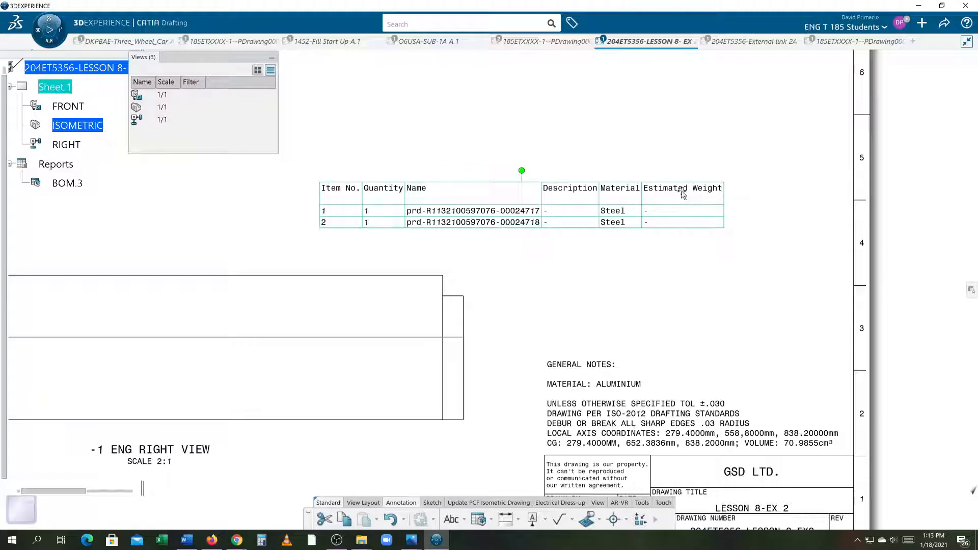
{"action": "left_click", "coordinate": [681, 192]}
{"action": "double_click", "coordinate": [678, 189]}
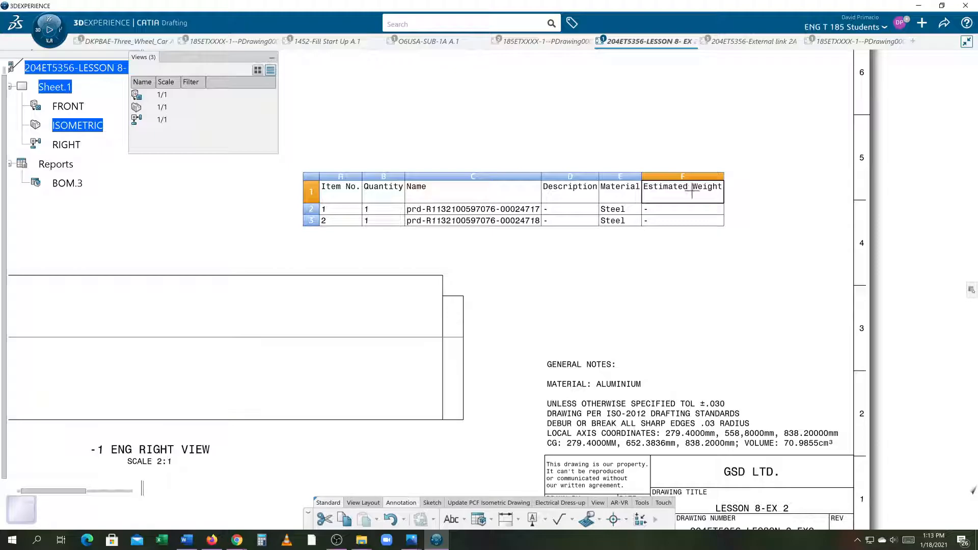
{"action": "double_click", "coordinate": [675, 191]}
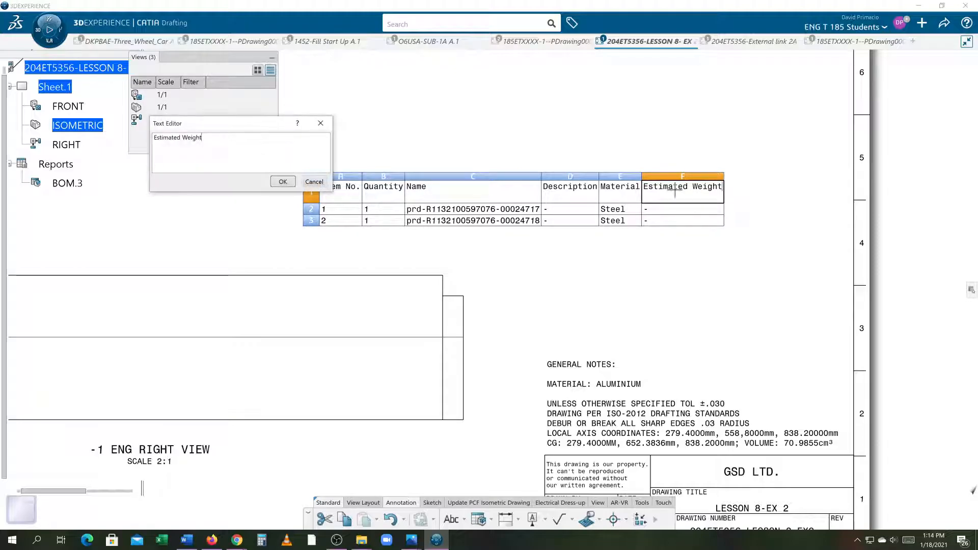
{"action": "left_click", "coordinate": [181, 138]}
{"action": "left_click_drag", "start_coordinate": [201, 138], "coordinate": [153, 137]}
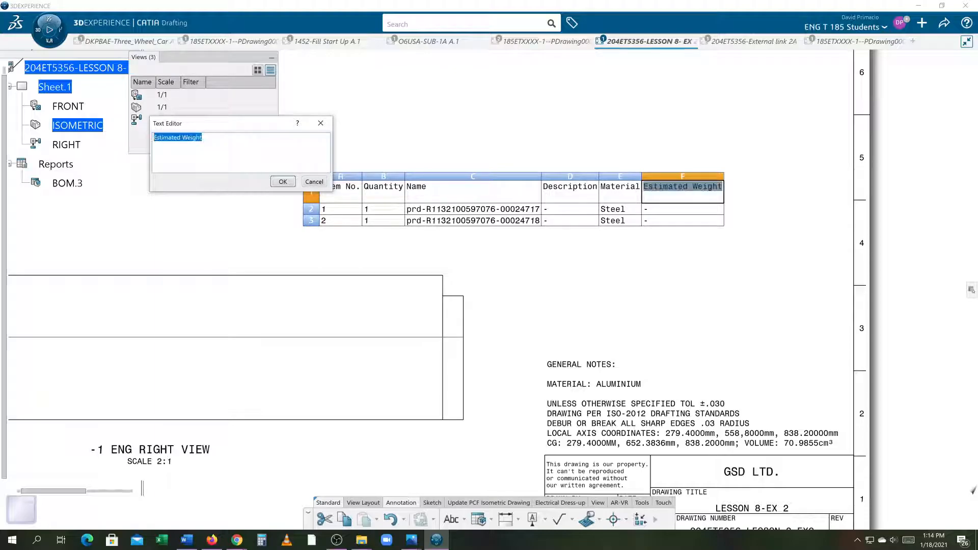
{"action": "left_click", "coordinate": [182, 137]}
{"action": "left_click", "coordinate": [201, 137]}
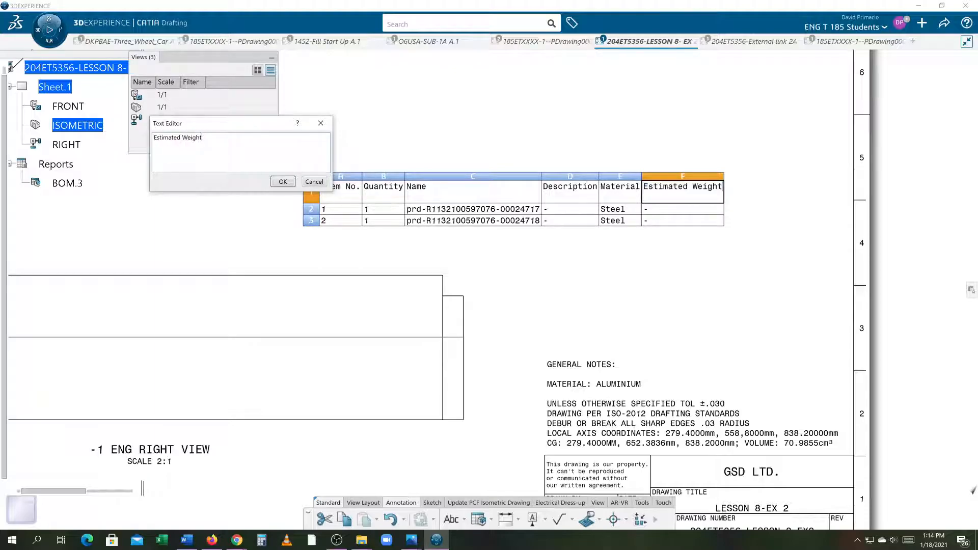
{"action": "key", "text": "Return"}
{"action": "left_click", "coordinate": [698, 271]}
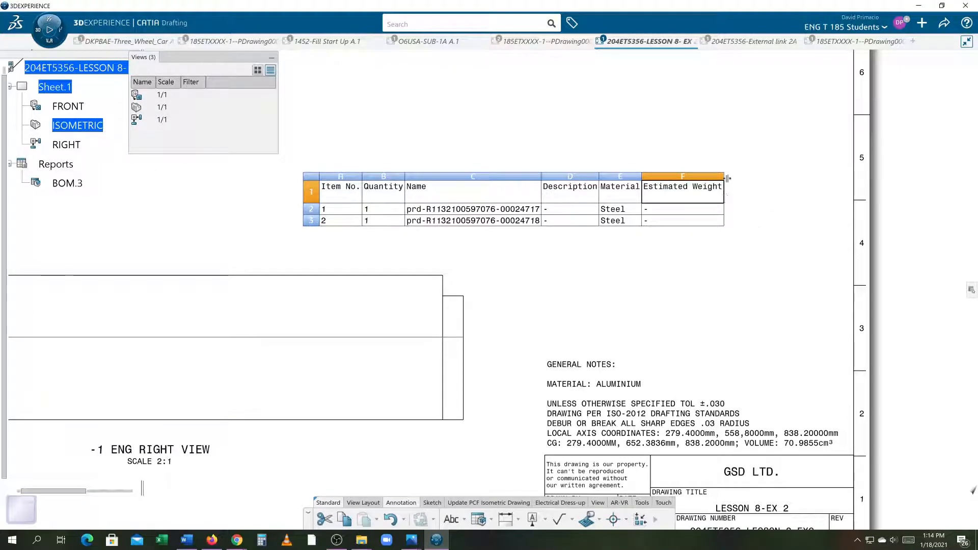
Narrow the Estimated Weight column so that its header wraps onto two lines
{"action": "left_click_drag", "start_coordinate": [725, 177], "coordinate": [690, 178]}
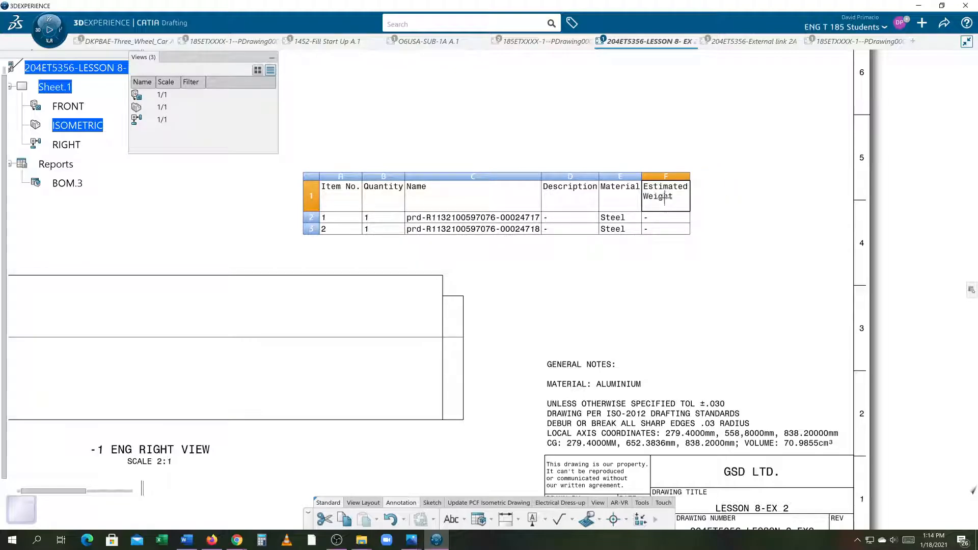
{"action": "right_click", "coordinate": [673, 230]}
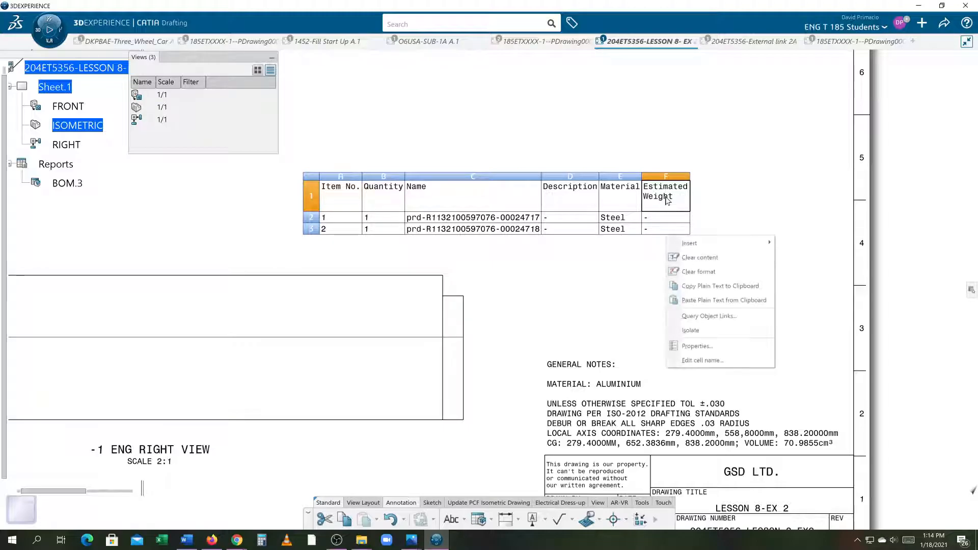
{"action": "left_click", "coordinate": [739, 154]}
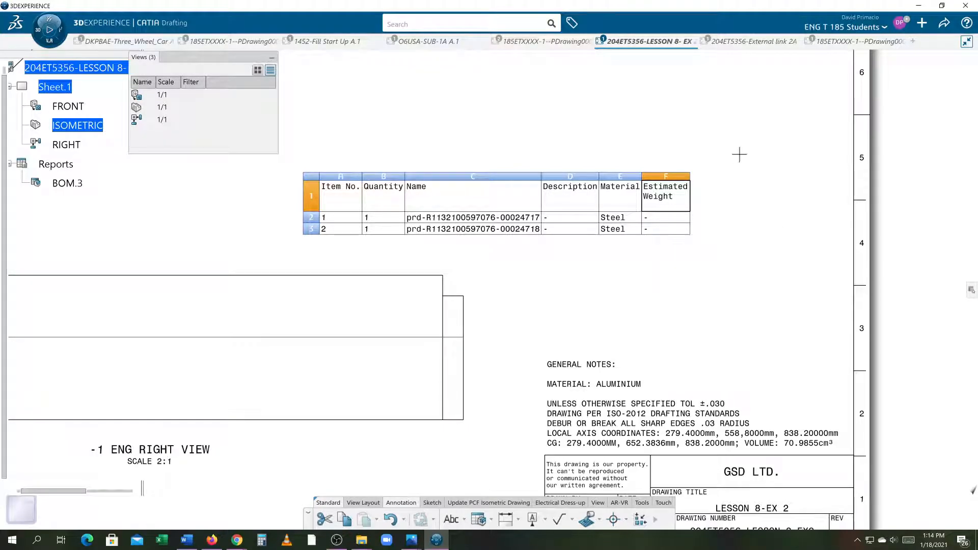
Centre-justify the Estimated Weight header text through the object properties and finish editing the table
{"action": "left_click", "coordinate": [971, 289]}
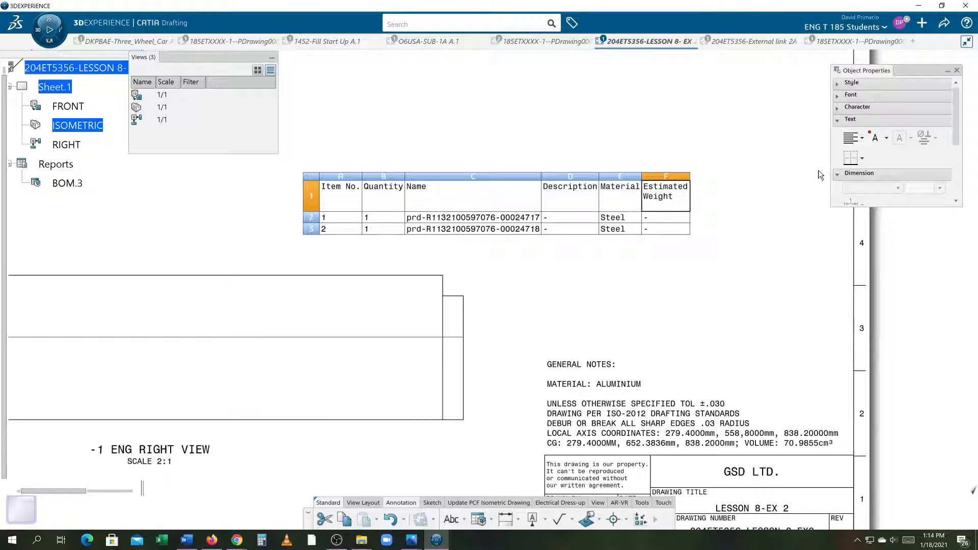
{"action": "left_click", "coordinate": [862, 138]}
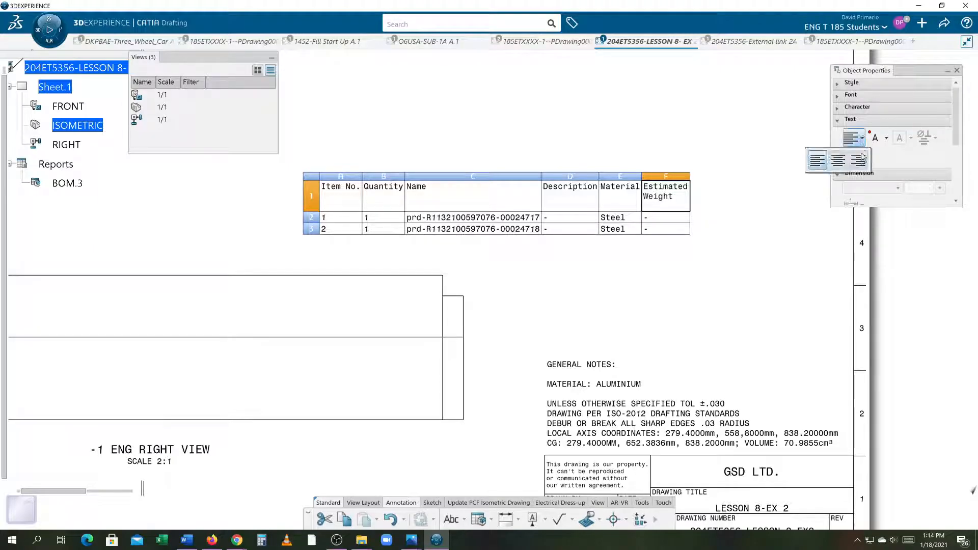
{"action": "left_click", "coordinate": [838, 161]}
{"action": "left_click", "coordinate": [727, 237]}
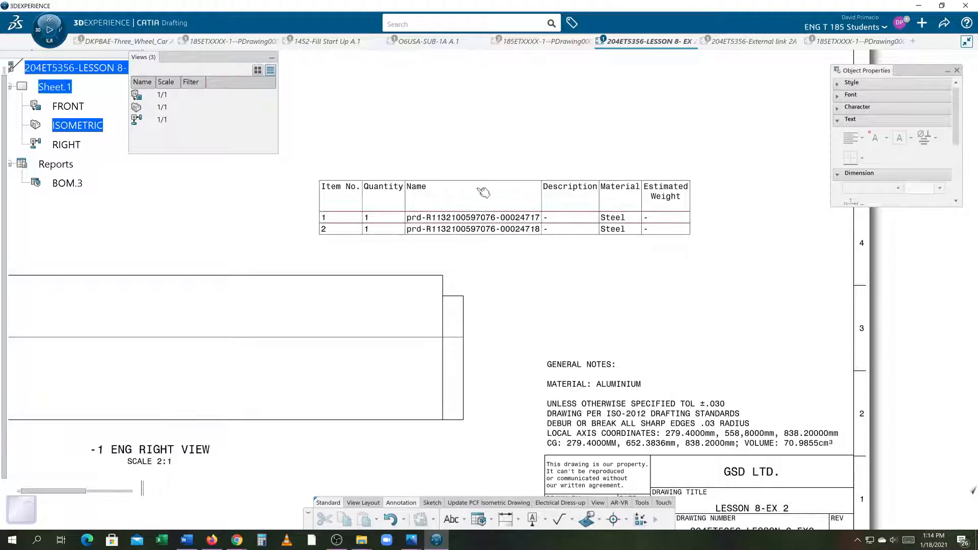
Move the bill of materials directly above the general notes, against the sheet's right border
{"action": "left_click_drag", "start_coordinate": [486, 185], "coordinate": [642, 292]}
{"action": "left_click", "coordinate": [641, 292]}
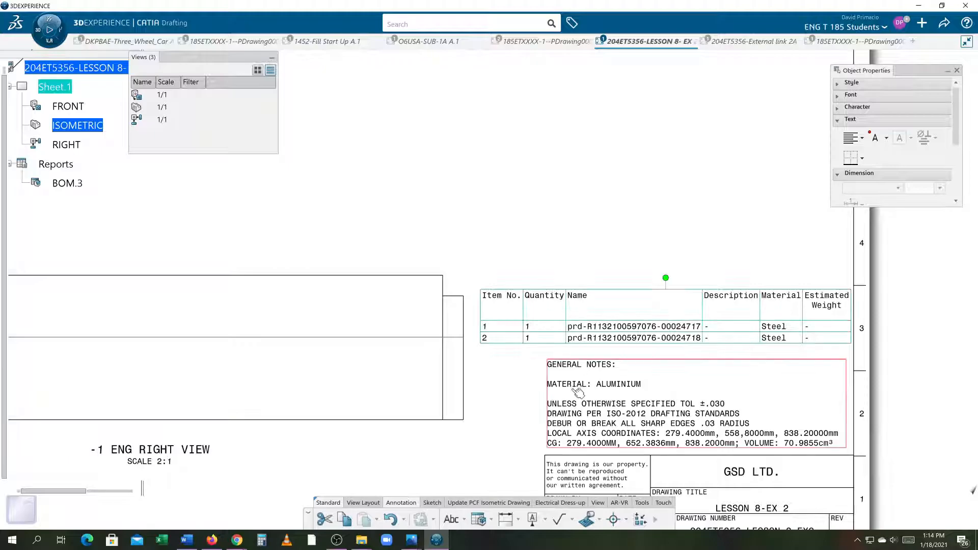
{"action": "mouse_move", "coordinate": [545, 389]}
{"action": "middle_mouse_down"}
{"action": "mouse_move", "coordinate": [554, 359]}
{"action": "mouse_move", "coordinate": [548, 370]}
{"action": "middle_mouse_up"}
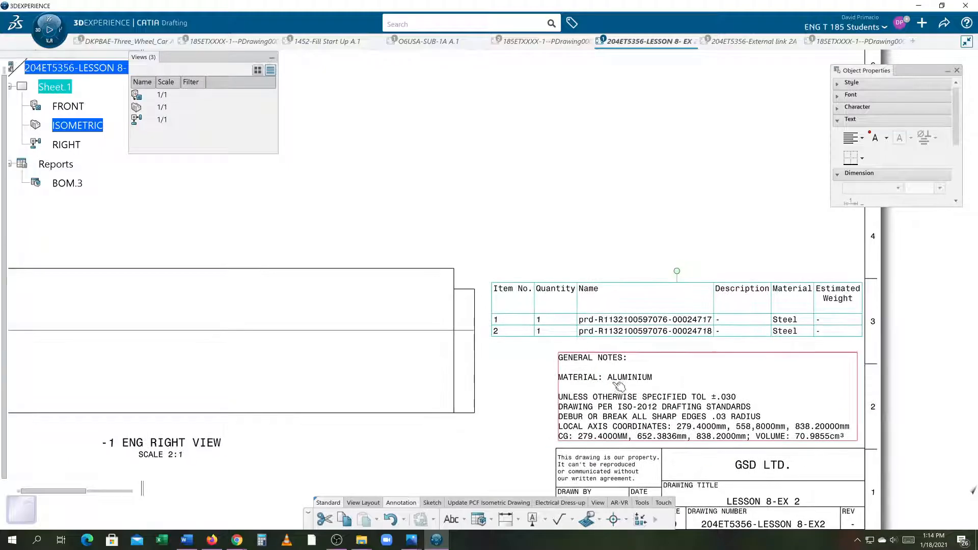
Place the bill of materials below the right view, along the sheet's lower border and against the title block
{"action": "mouse_move", "coordinate": [630, 361]}
{"action": "middle_mouse_down"}
{"action": "mouse_move", "coordinate": [677, 356]}
{"action": "mouse_move", "coordinate": [760, 315]}
{"action": "mouse_move", "coordinate": [873, 301]}
{"action": "mouse_move", "coordinate": [912, 335]}
{"action": "middle_mouse_up"}
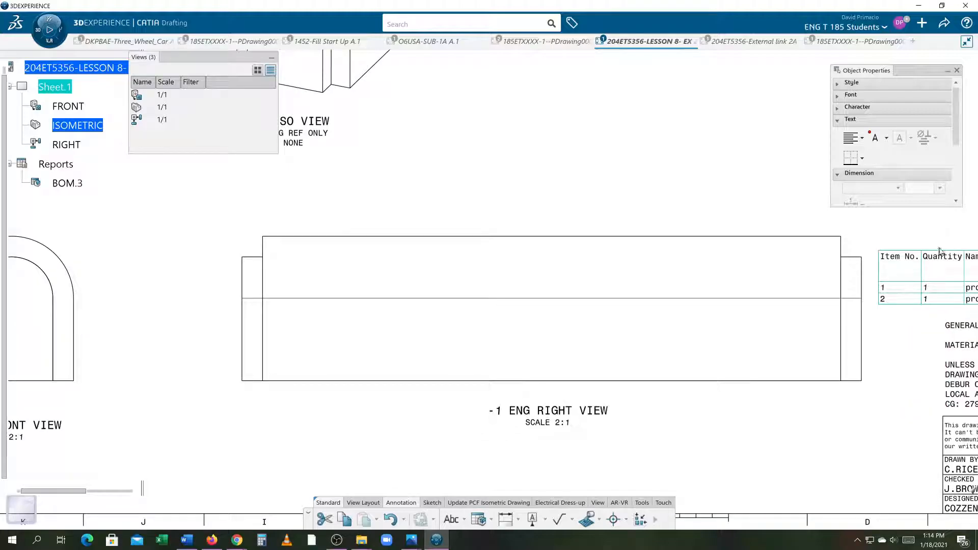
{"action": "left_click_drag", "start_coordinate": [920, 274], "coordinate": [743, 454]}
{"action": "middle_click_drag", "start_coordinate": [828, 423], "coordinate": [888, 363]}
{"action": "left_click_drag", "start_coordinate": [896, 374], "coordinate": [709, 391]}
{"action": "middle_click_drag", "start_coordinate": [770, 380], "coordinate": [740, 384]}
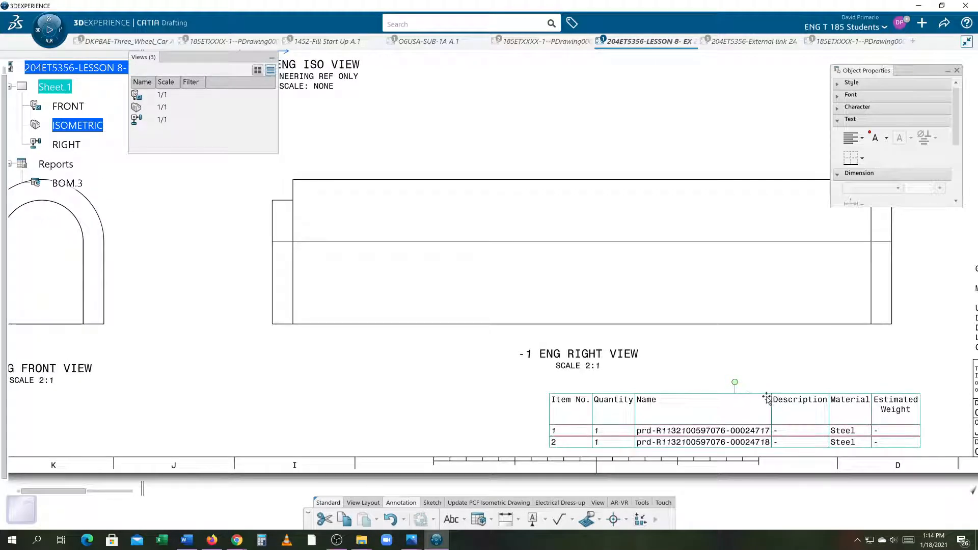
{"action": "left_click", "coordinate": [763, 392]}
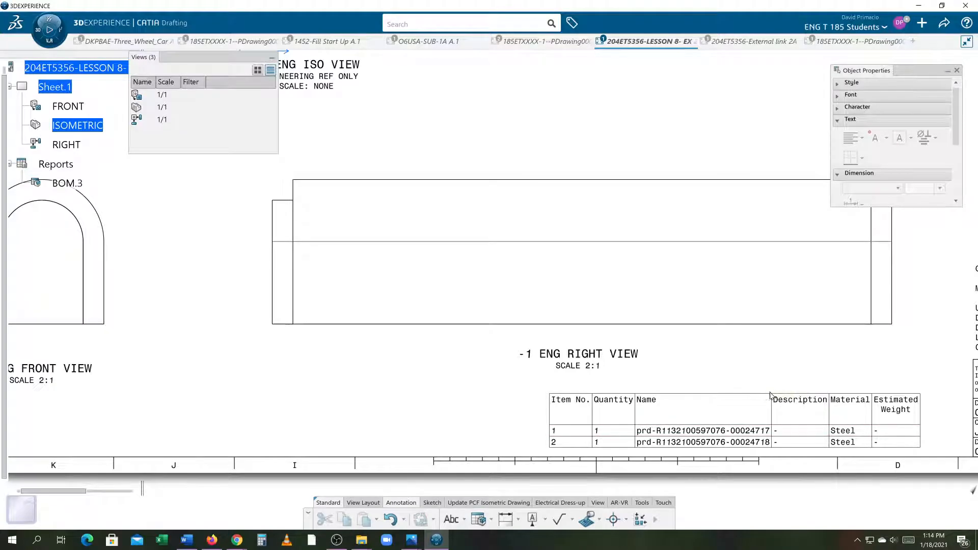
{"action": "left_click_drag", "start_coordinate": [765, 397], "coordinate": [815, 406]}
{"action": "left_click", "coordinate": [655, 385]}
{"action": "mouse_move", "coordinate": [653, 382]}
{"action": "middle_mouse_down", "text": "ctrl"}
{"action": "mouse_move", "coordinate": [653, 396]}
{"action": "mouse_move", "coordinate": [608, 351]}
{"action": "mouse_move", "coordinate": [656, 448]}
{"action": "middle_mouse_up", "text": "ctrl"}
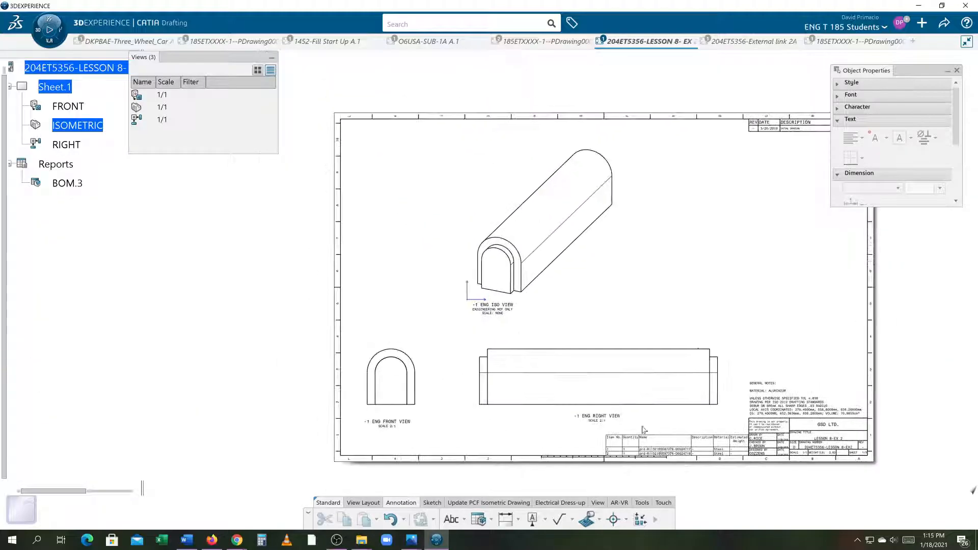
{"action": "middle_click_drag", "start_coordinate": [613, 367], "coordinate": [620, 392]}
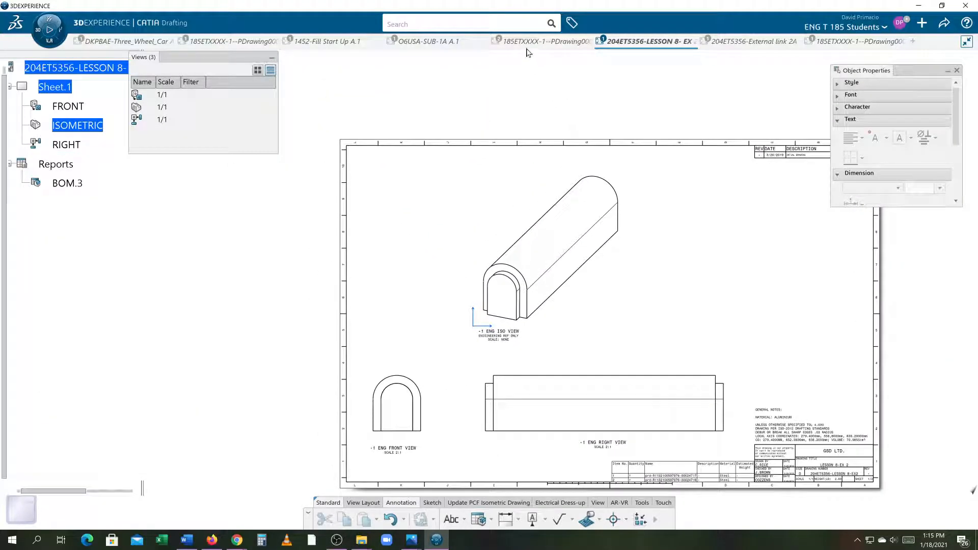
{"action": "left_click", "coordinate": [526, 47]}
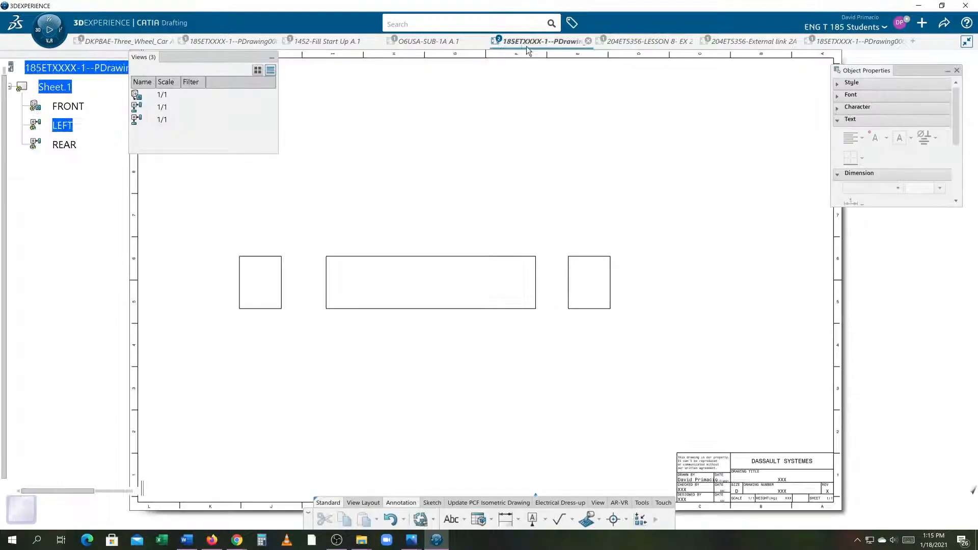
{"action": "left_click", "coordinate": [626, 44]}
{"action": "scroll", "coordinate": [633, 321], "scroll_direction": "up", "scroll_amount": 5}
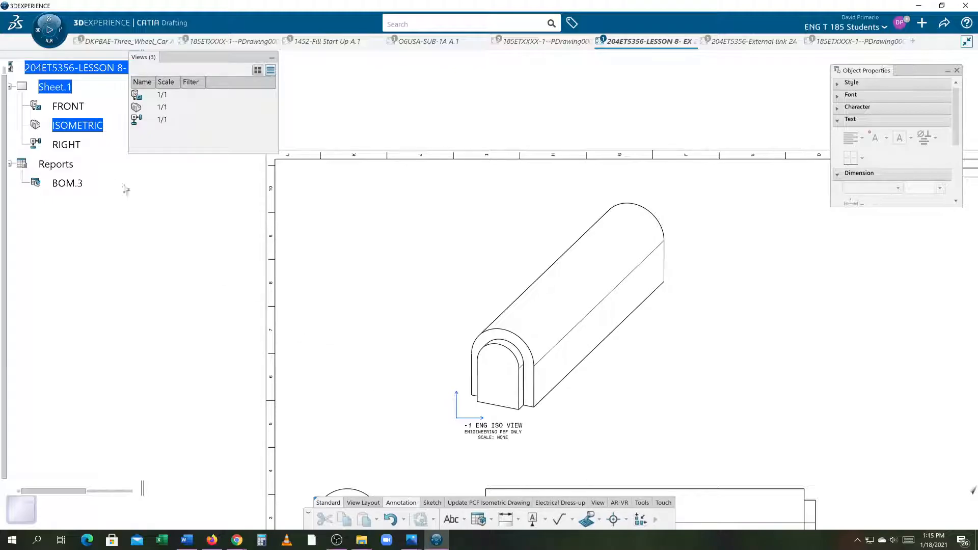
{"action": "left_click", "coordinate": [63, 90]}
{"action": "double_click", "coordinate": [63, 90]}
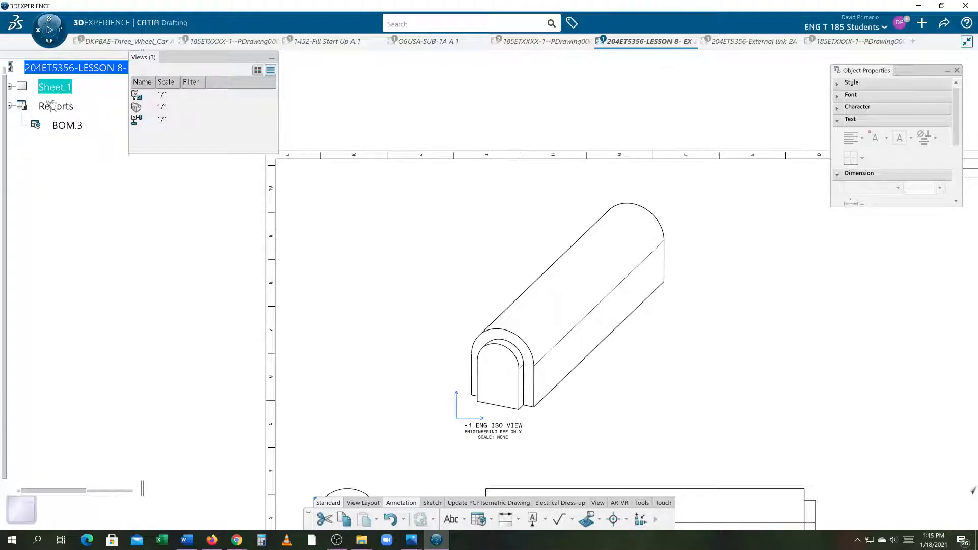
{"action": "left_click", "coordinate": [10, 89]}
{"action": "left_click", "coordinate": [64, 107]}
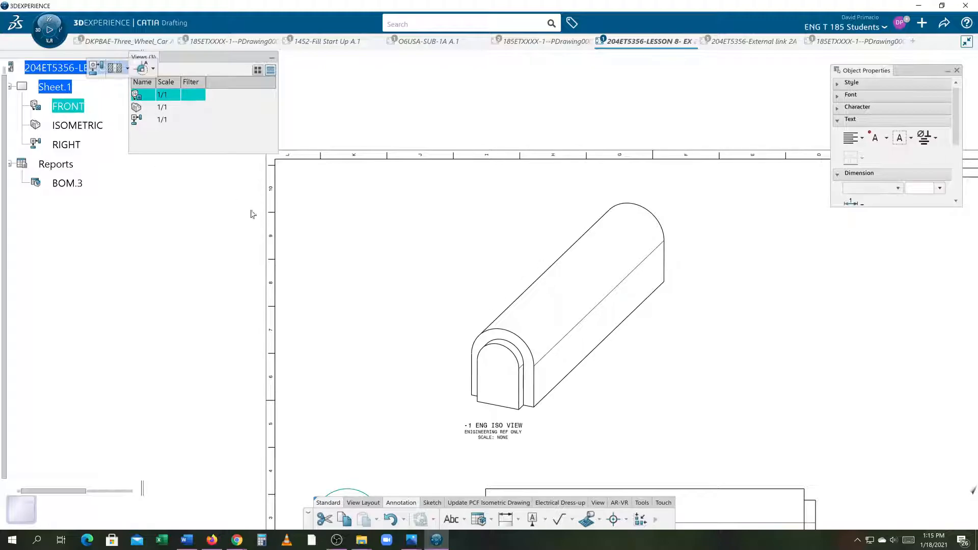
Turn on the display of the view frames around the front, right and isometric views
{"action": "middle_click_drag", "start_coordinate": [306, 273], "coordinate": [327, 236]}
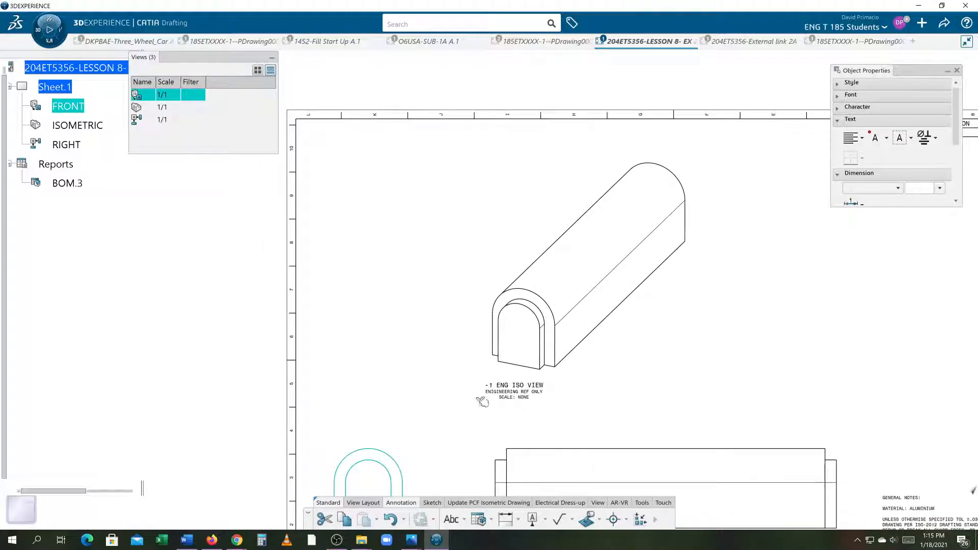
{"action": "middle_click_drag", "start_coordinate": [474, 415], "coordinate": [459, 405]}
{"action": "middle_click_drag", "start_coordinate": [477, 457], "coordinate": [472, 448]}
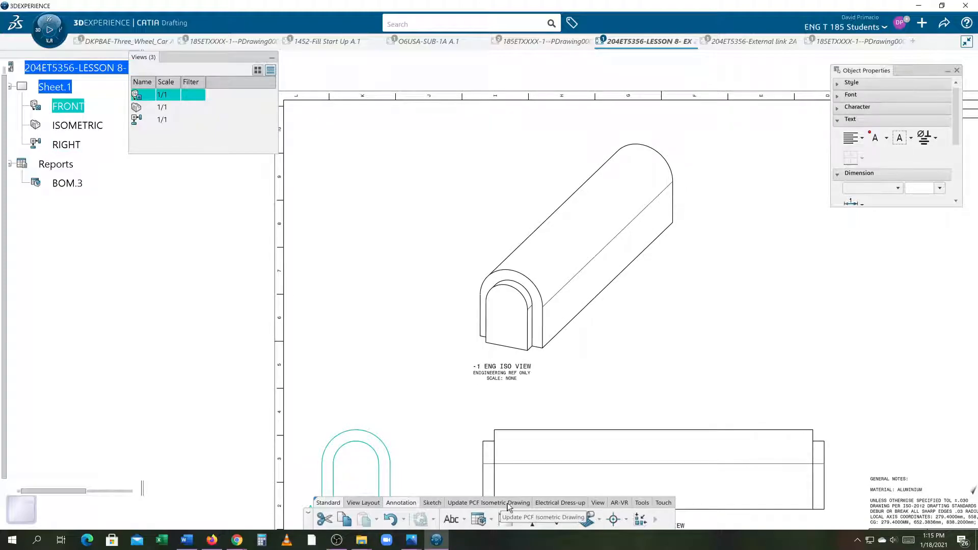
{"action": "left_click", "coordinate": [597, 502]}
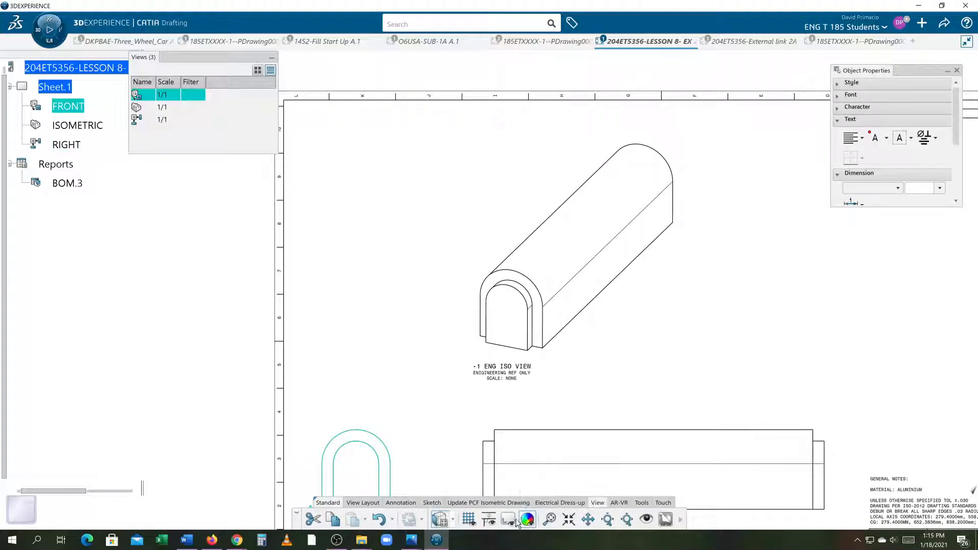
{"action": "middle_click_drag", "start_coordinate": [520, 475], "coordinate": [576, 384]}
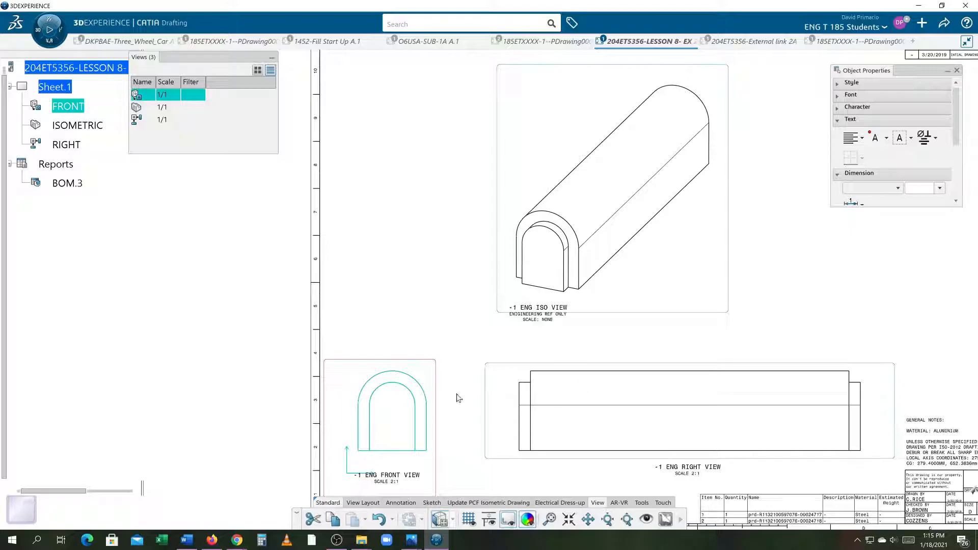
{"action": "mouse_move", "coordinate": [462, 449]}
{"action": "middle_mouse_down"}
{"action": "mouse_move", "coordinate": [467, 409]}
{"action": "mouse_move", "coordinate": [470, 426]}
{"action": "middle_mouse_up"}
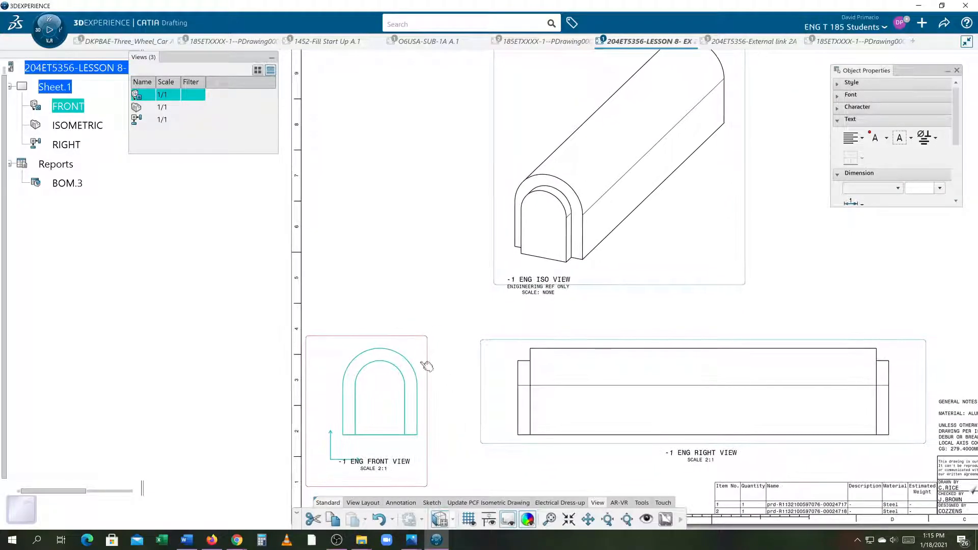
{"action": "middle_click_drag", "start_coordinate": [470, 462], "coordinate": [459, 460]}
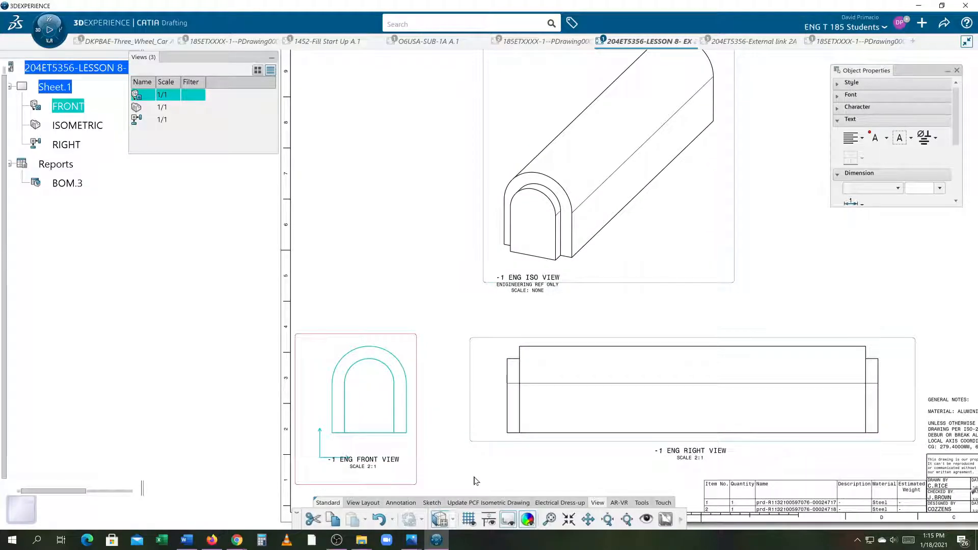
Make the isometric view the active view and select Sheet.1
{"action": "left_click", "coordinate": [402, 505]}
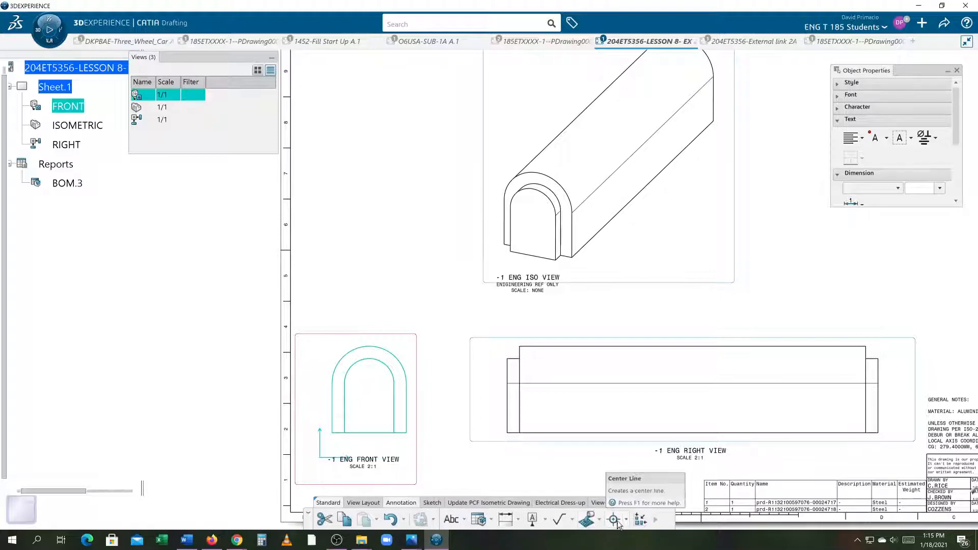
{"action": "left_click", "coordinate": [656, 523]}
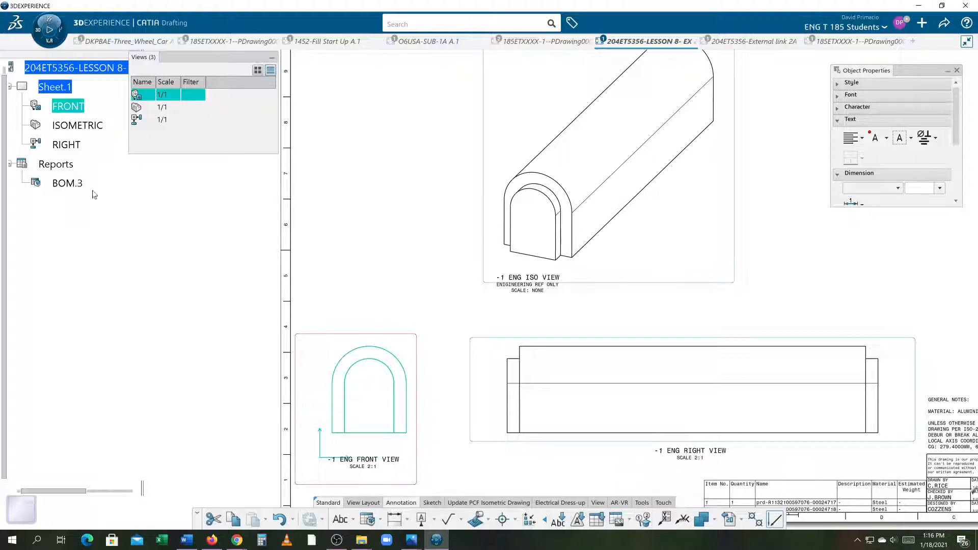
{"action": "left_click", "coordinate": [78, 127]}
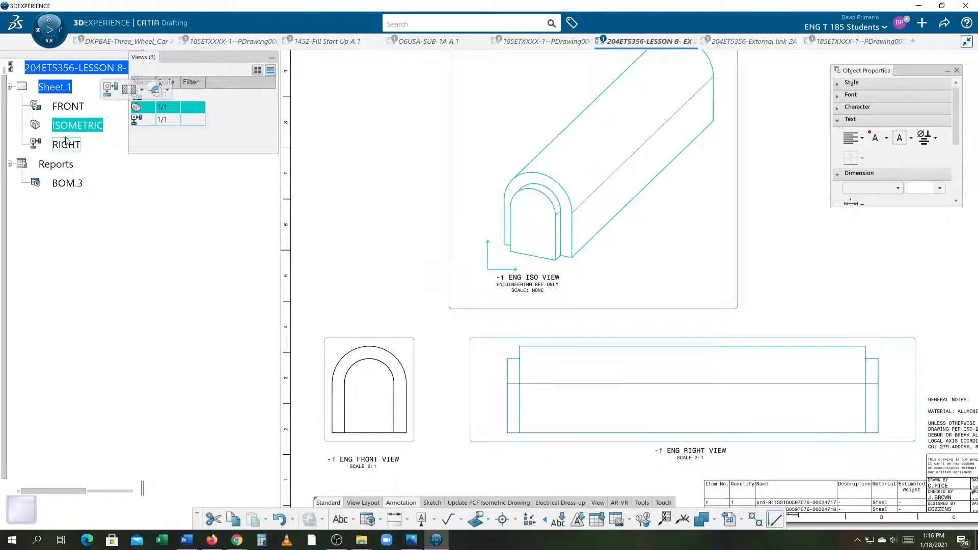
{"action": "left_click", "coordinate": [61, 88]}
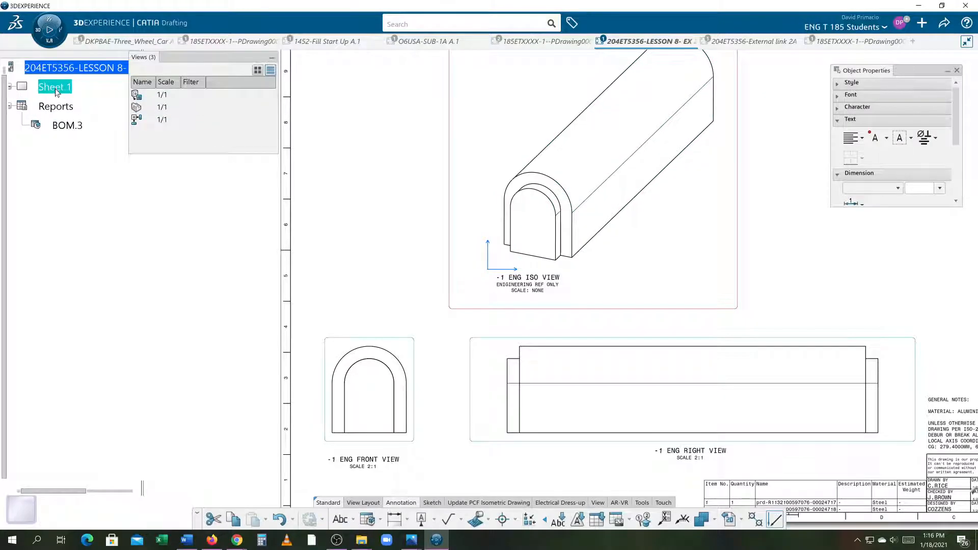
{"action": "double_click", "coordinate": [55, 92]}
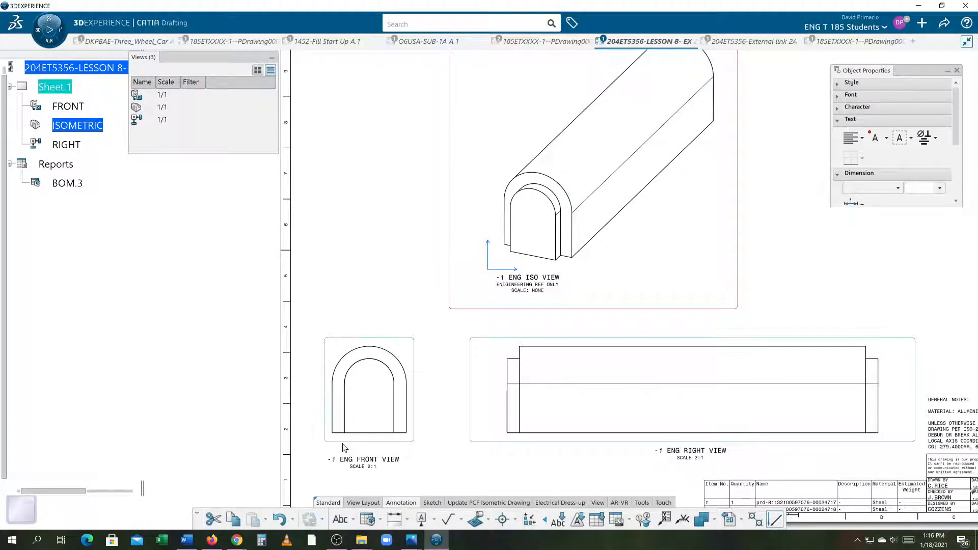
Generate automatic balloons from BOM.3 using the Item No. column, with one balloon for each reference
{"action": "left_click", "coordinate": [644, 520]}
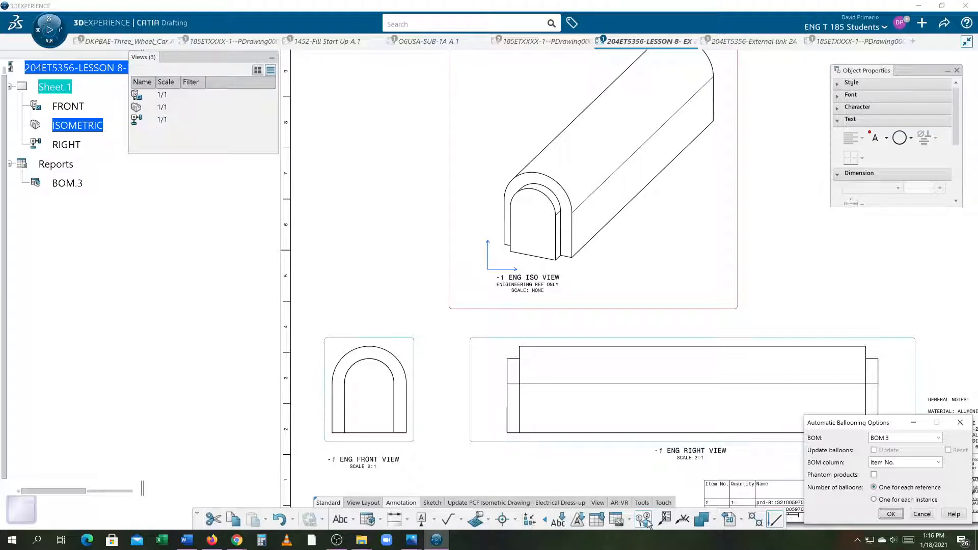
{"action": "left_click", "coordinate": [891, 514]}
{"action": "mouse_move", "coordinate": [854, 465]}
{"action": "middle_mouse_down"}
{"action": "mouse_move", "coordinate": [884, 395]}
{"action": "mouse_move", "coordinate": [869, 375]}
{"action": "middle_mouse_up"}
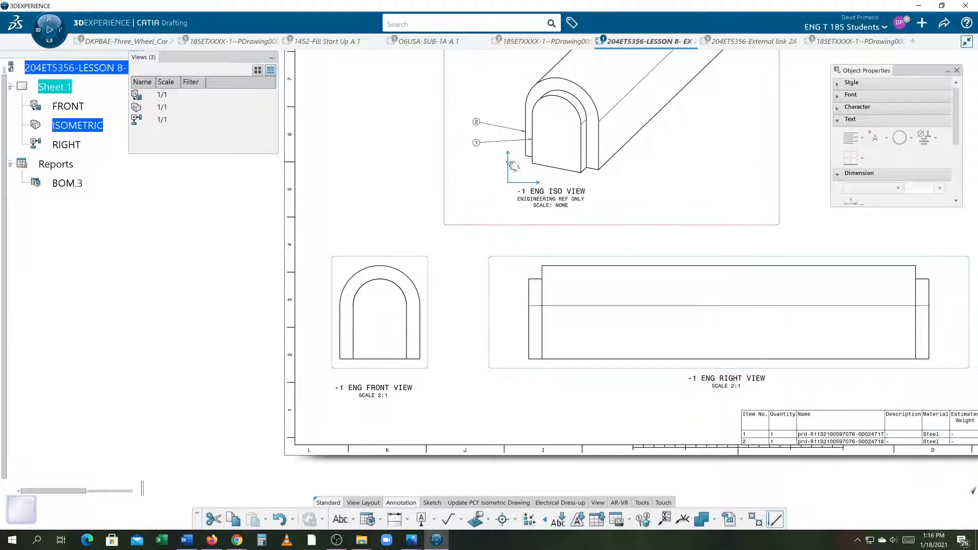
Move balloon 2 of the isometric view slightly up and closer to the part
{"action": "mouse_move", "coordinate": [646, 237]}
{"action": "middle_mouse_down"}
{"action": "mouse_move", "coordinate": [665, 374]}
{"action": "mouse_move", "coordinate": [683, 402]}
{"action": "mouse_move", "coordinate": [626, 443]}
{"action": "mouse_move", "coordinate": [744, 382]}
{"action": "middle_mouse_up"}
{"action": "middle_click_drag", "start_coordinate": [778, 452], "coordinate": [674, 417]}
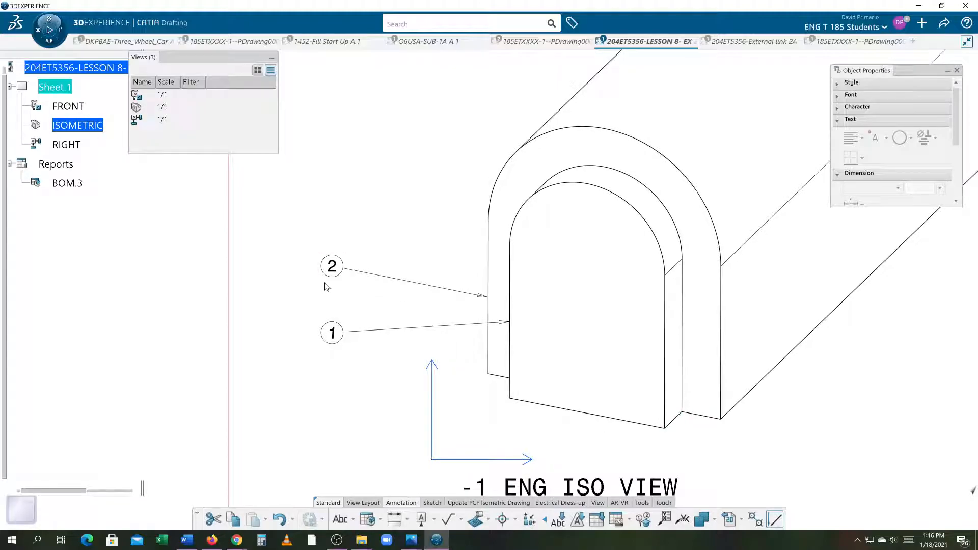
{"action": "left_click_drag", "start_coordinate": [334, 275], "coordinate": [369, 239]}
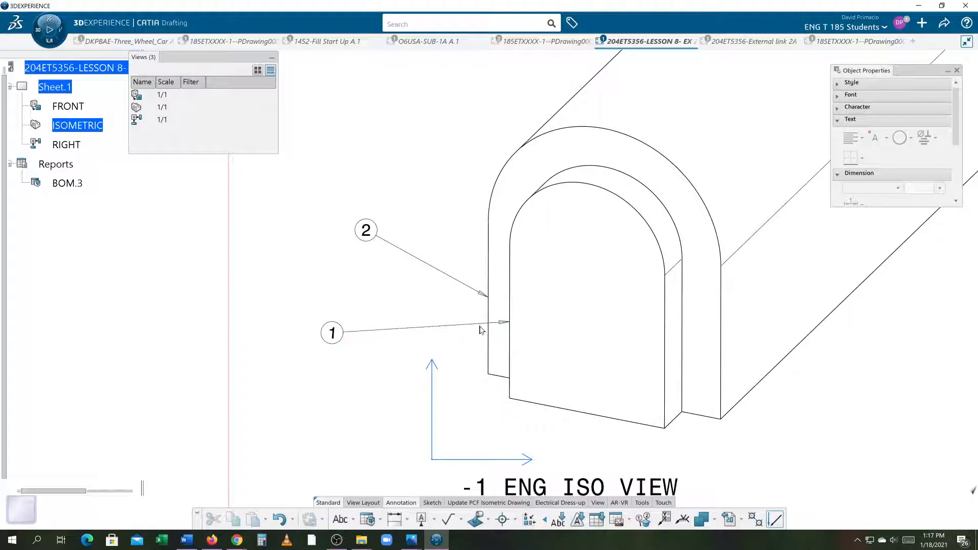
Move balloon 1 of the isometric view farther out to the left and slightly up
{"action": "scroll", "coordinate": [522, 326], "scroll_direction": "down", "scroll_amount": 6}
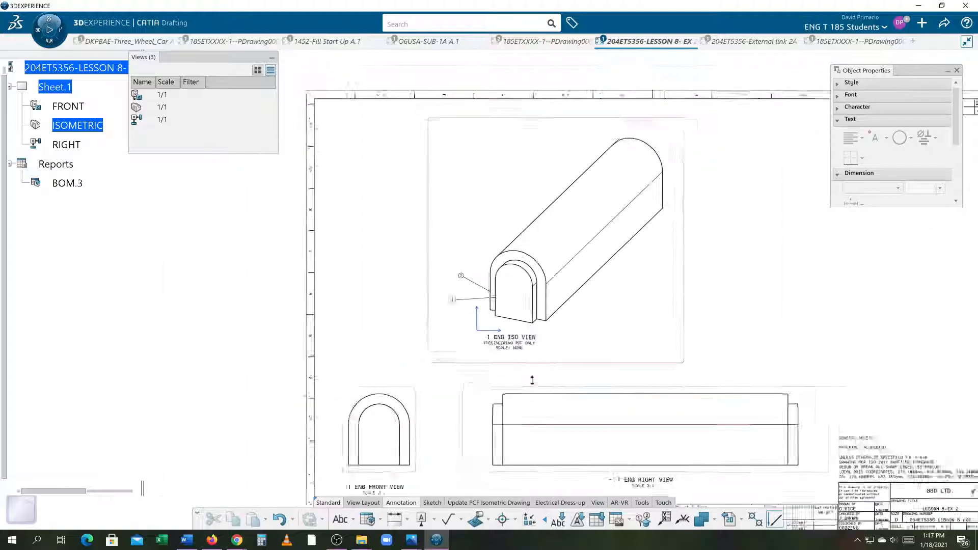
{"action": "scroll", "coordinate": [490, 307], "scroll_direction": "up", "scroll_amount": 4}
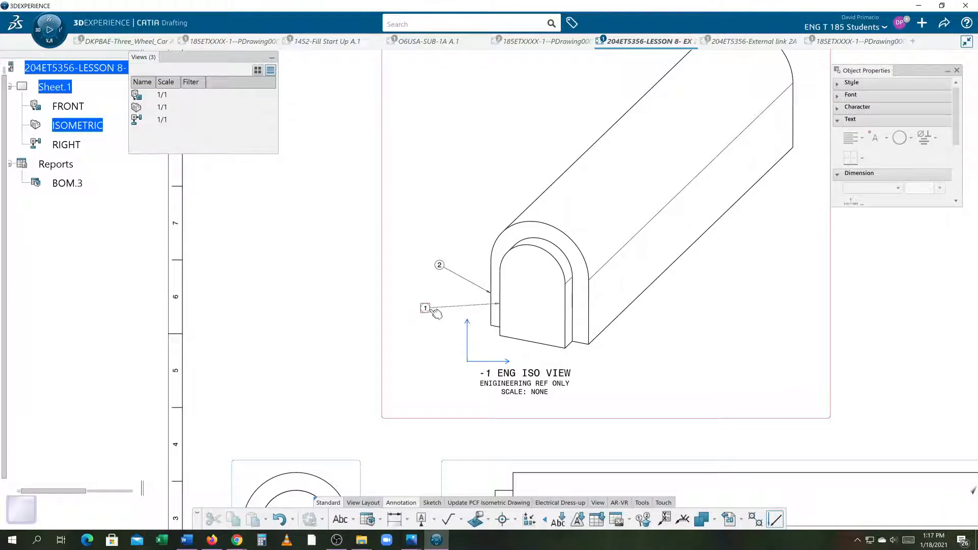
{"action": "mouse_move", "coordinate": [434, 312]}
{"action": "left_mouse_down"}
{"action": "mouse_move", "coordinate": [476, 305]}
{"action": "mouse_move", "coordinate": [644, 345]}
{"action": "mouse_move", "coordinate": [633, 374]}
{"action": "mouse_move", "coordinate": [498, 306]}
{"action": "mouse_move", "coordinate": [680, 312]}
{"action": "mouse_move", "coordinate": [640, 347]}
{"action": "mouse_move", "coordinate": [467, 301]}
{"action": "mouse_move", "coordinate": [405, 301]}
{"action": "left_mouse_up"}
{"action": "middle_click_drag", "start_coordinate": [438, 348], "coordinate": [487, 360]}
{"action": "scroll", "coordinate": [487, 331], "scroll_direction": "up", "scroll_amount": 4}
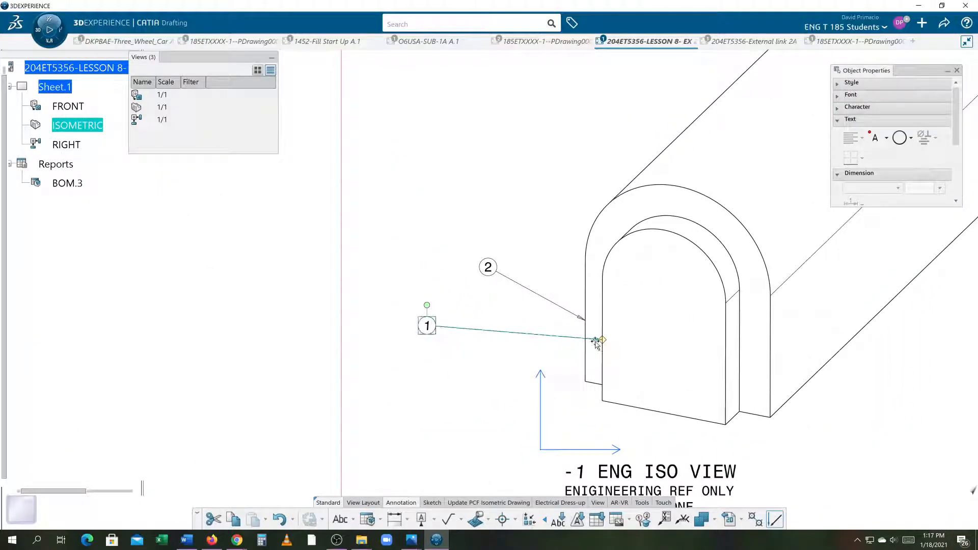
Shift balloon 1's arrowhead higher along the inner part's left edge and raise the balloon until its leader is horizontal
{"action": "left_click_drag", "start_coordinate": [602, 341], "coordinate": [620, 319]}
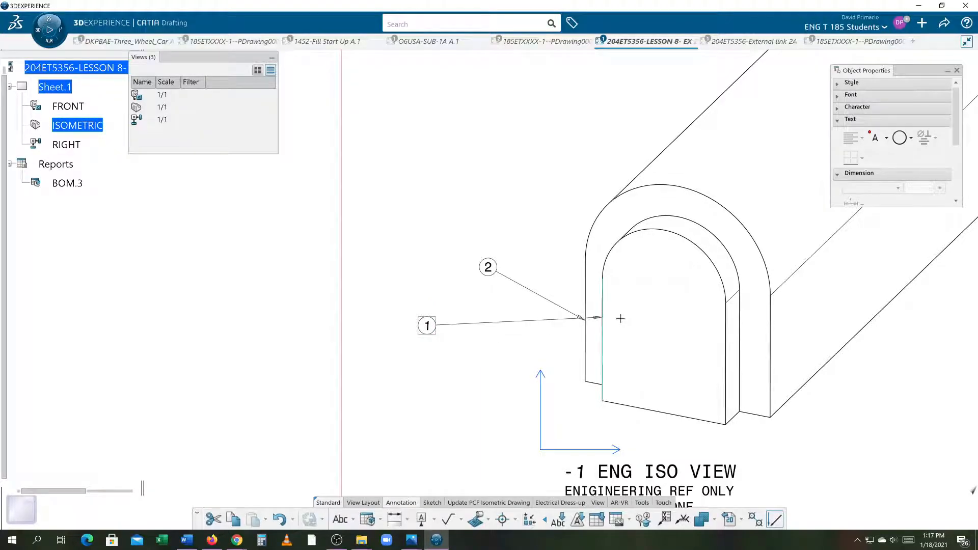
{"action": "left_click", "coordinate": [424, 340]}
{"action": "key", "text": "Up"}
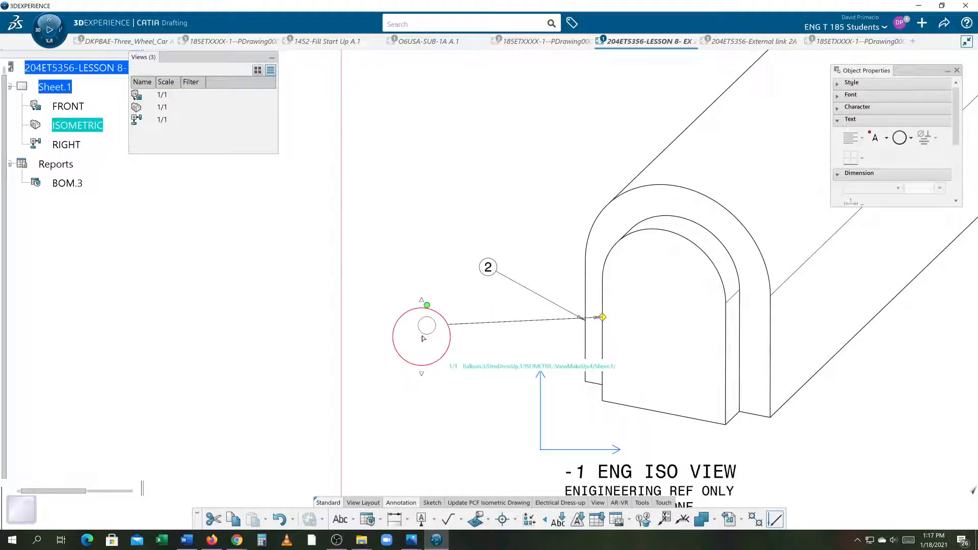
{"action": "right_click", "coordinate": [430, 327]}
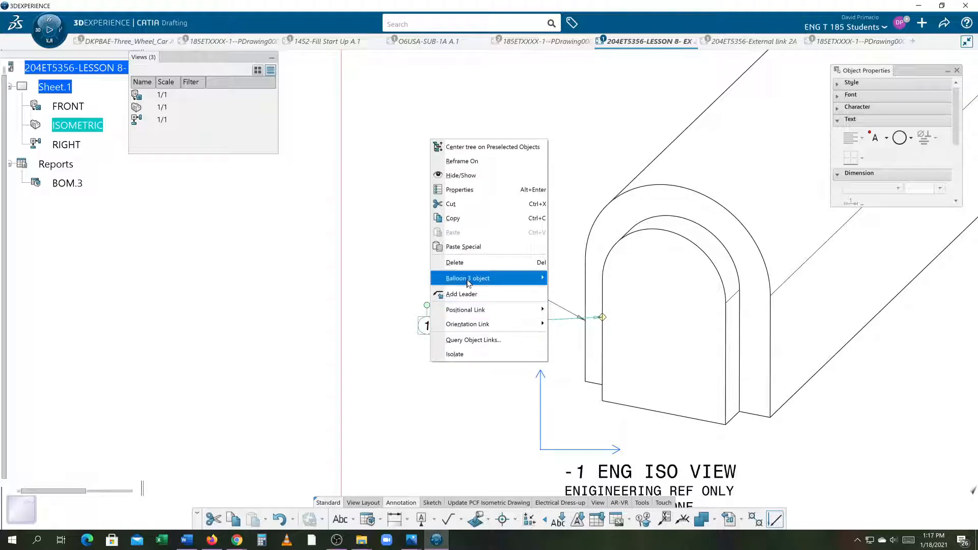
{"action": "mouse_move", "coordinate": [472, 310]}
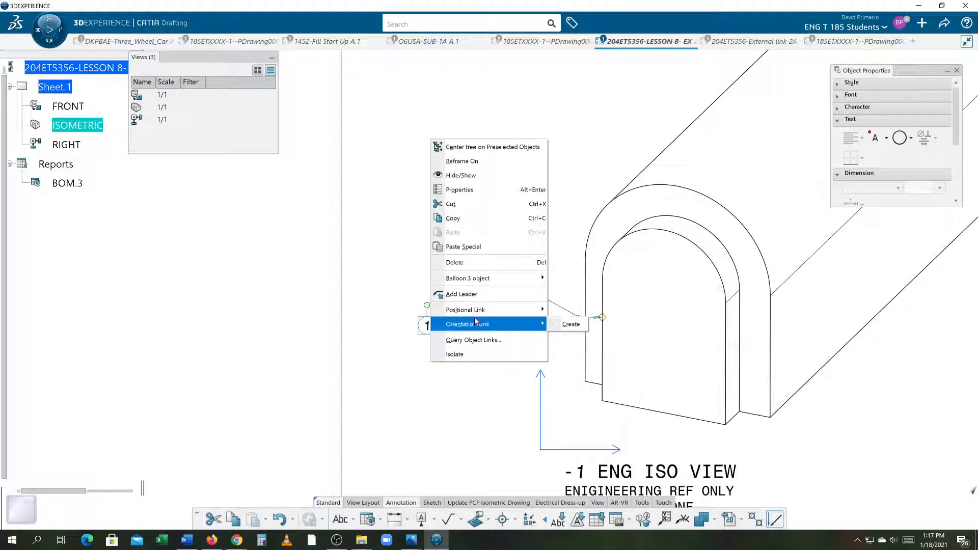
{"action": "left_click", "coordinate": [420, 323]}
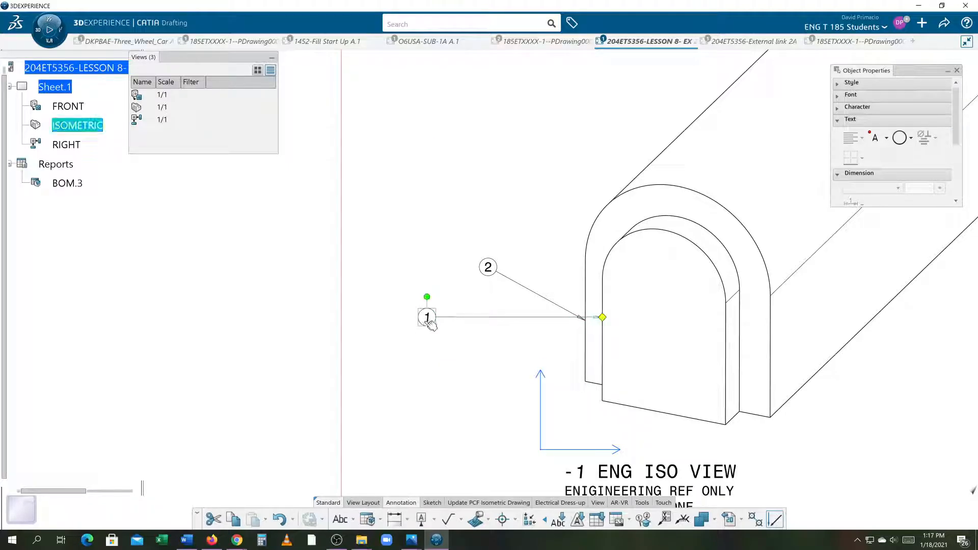
Try to add a second leader from balloon 1 to the middle of the inner part's front face
{"action": "right_click", "coordinate": [426, 326]}
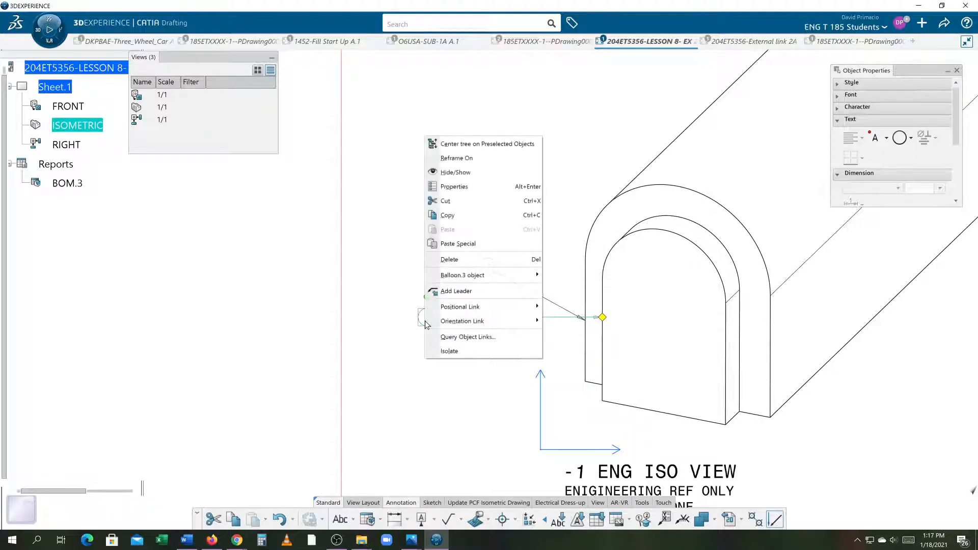
{"action": "left_click", "coordinate": [454, 300]}
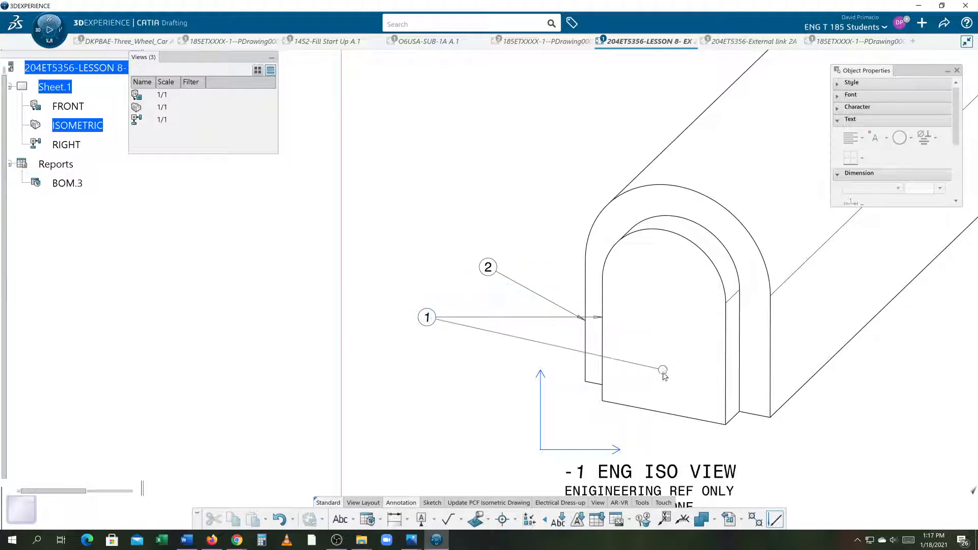
{"action": "left_click", "coordinate": [662, 262]}
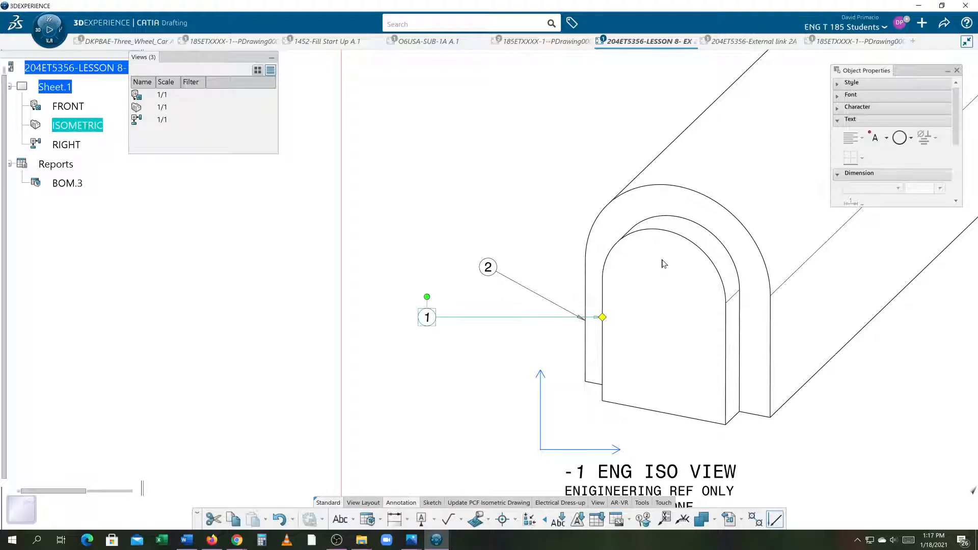
Add a second leader to balloon 1, ending on the right edge of the inner part's front face
{"action": "right_click", "coordinate": [428, 318]}
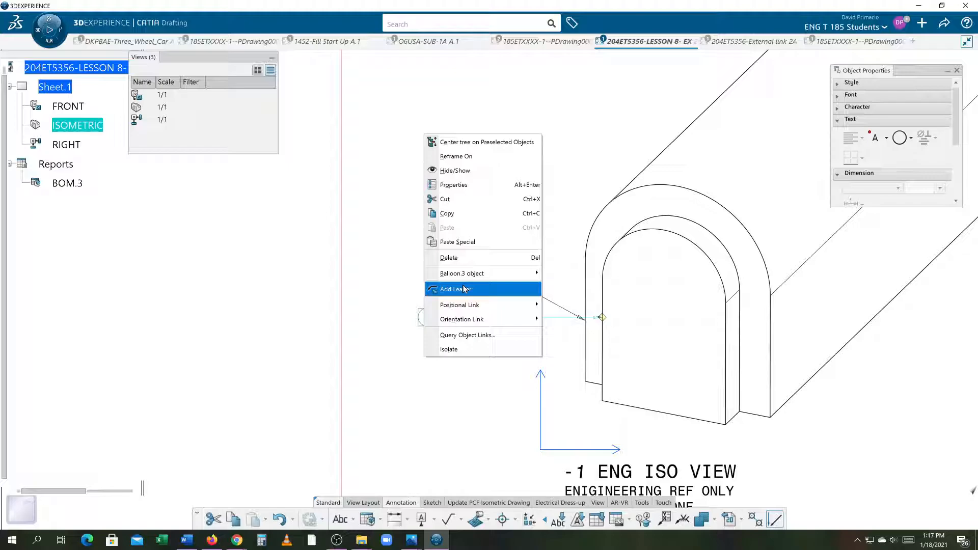
{"action": "mouse_move", "coordinate": [508, 273]}
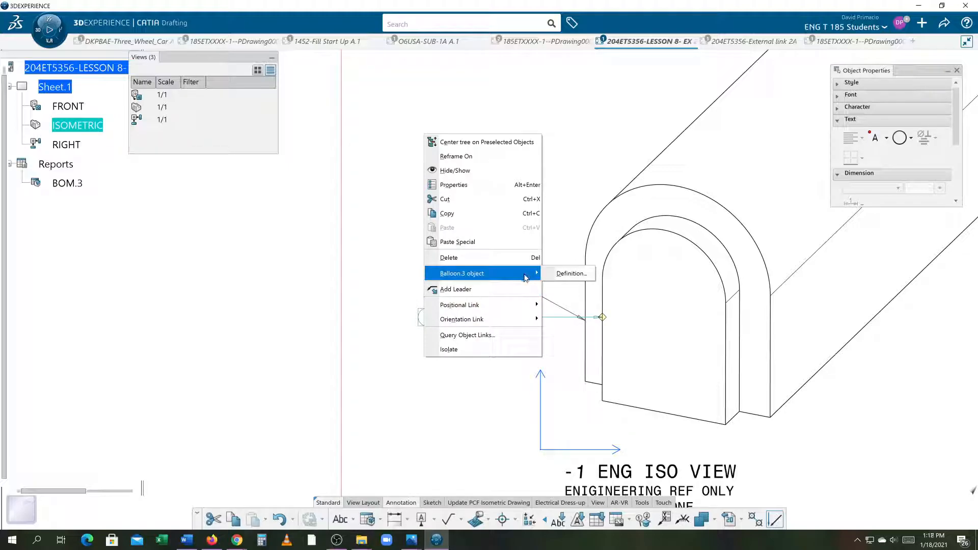
{"action": "left_click", "coordinate": [500, 286]}
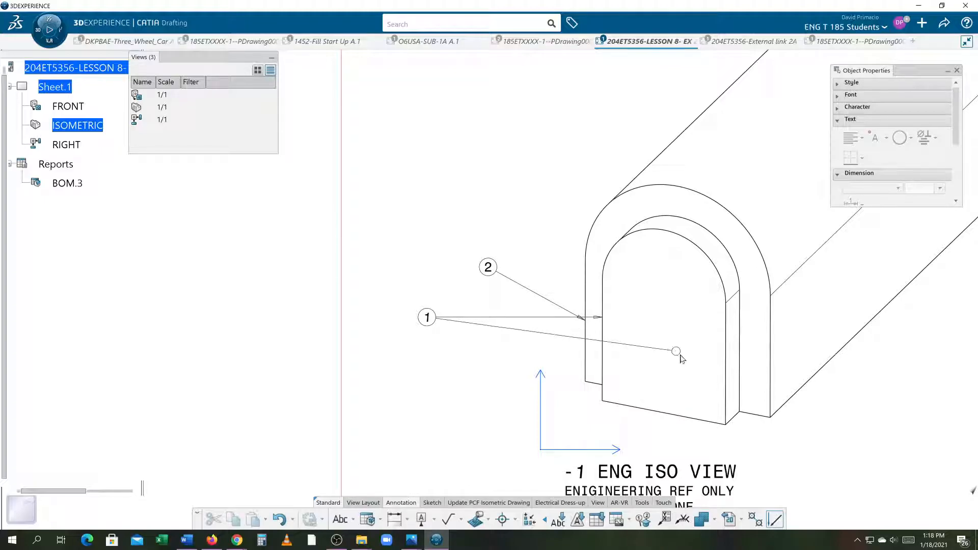
{"action": "left_click", "coordinate": [731, 383]}
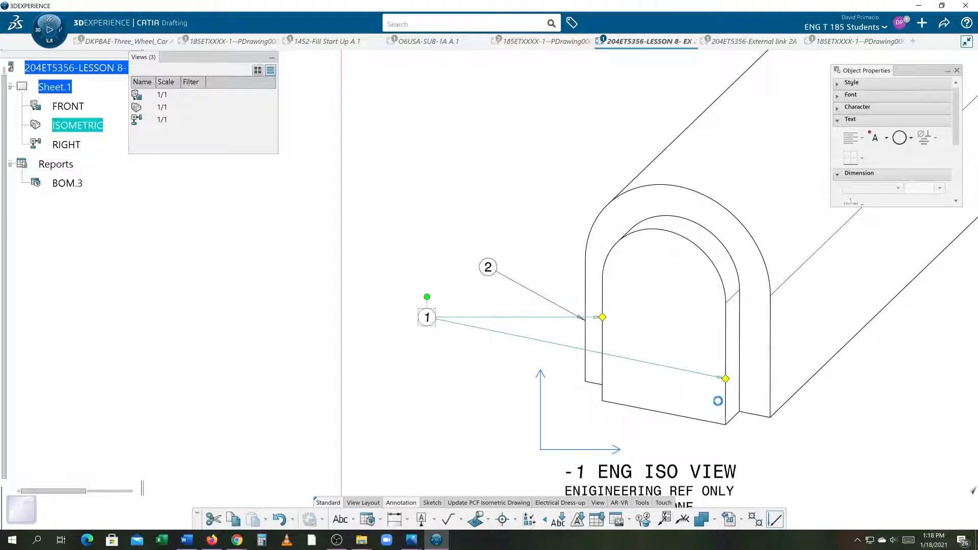
Move balloon 1 across to the right-hand side of the isometric view, beyond the outer part
{"action": "left_click_drag", "start_coordinate": [427, 317], "coordinate": [893, 347]}
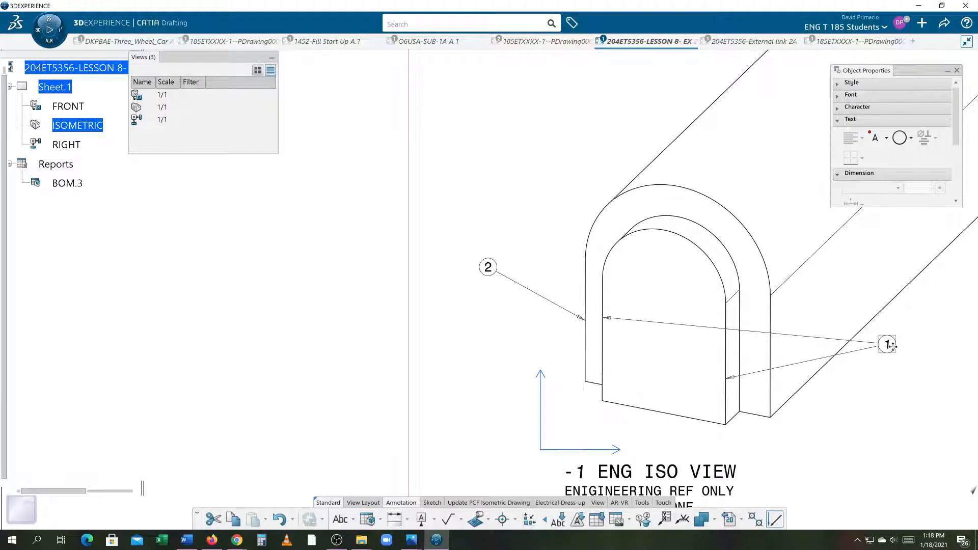
{"action": "right_click", "coordinate": [662, 326]}
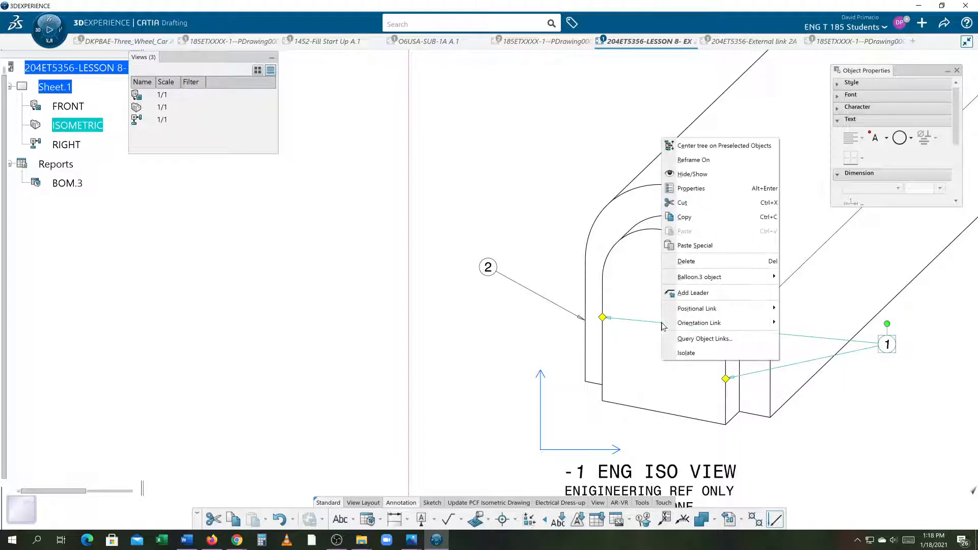
{"action": "left_click", "coordinate": [683, 263]}
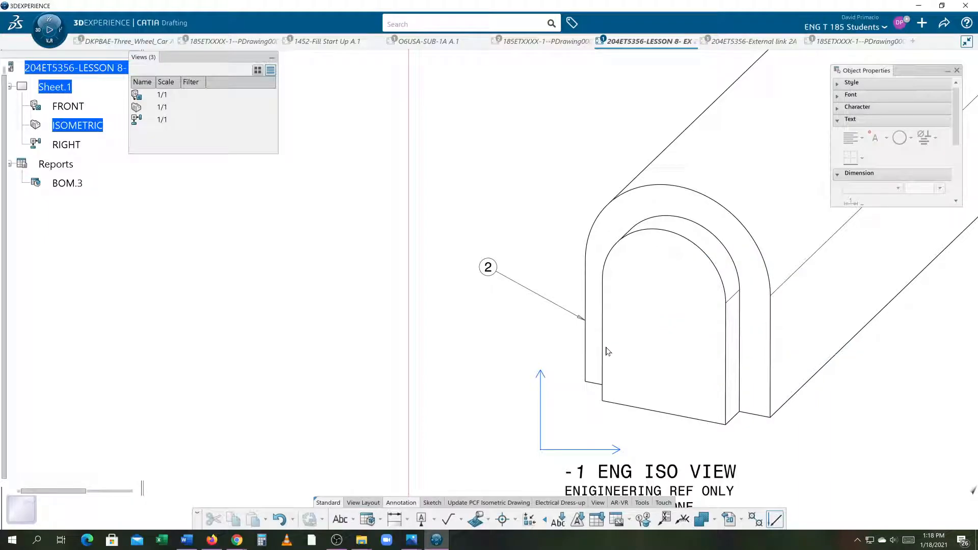
{"action": "key", "text": "ctrl+z"}
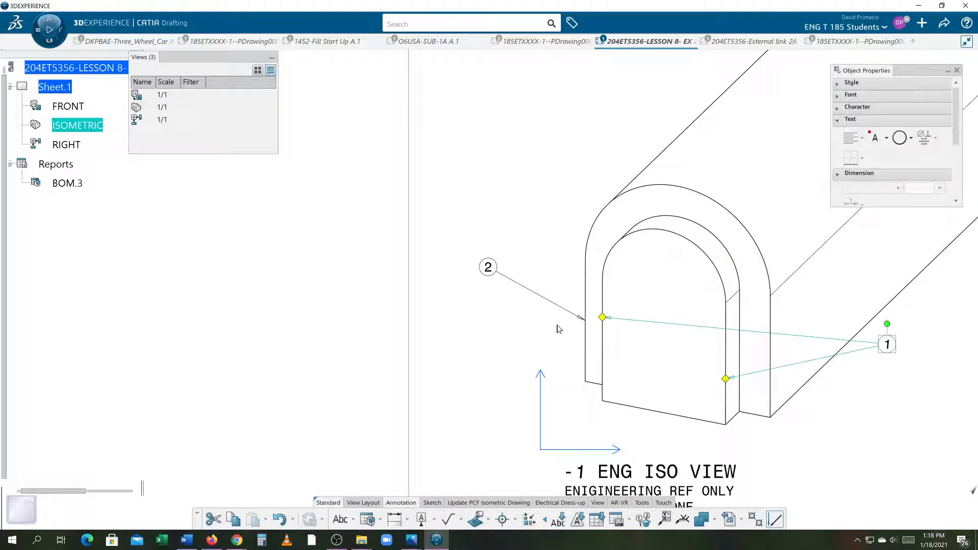
Remove the extremity link of balloon 1's leader on the inner part's left edge and remove that leader
{"action": "right_click", "coordinate": [602, 319]}
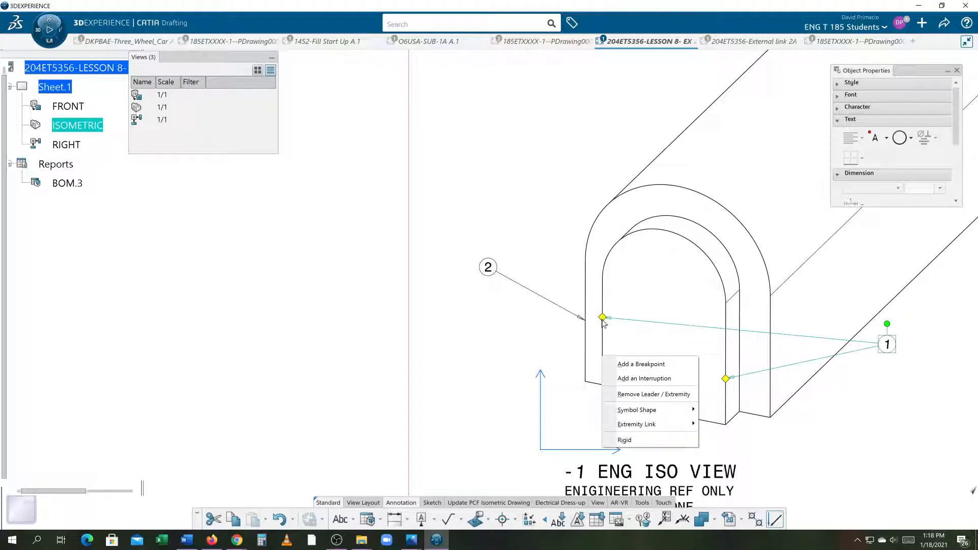
{"action": "mouse_move", "coordinate": [613, 414]}
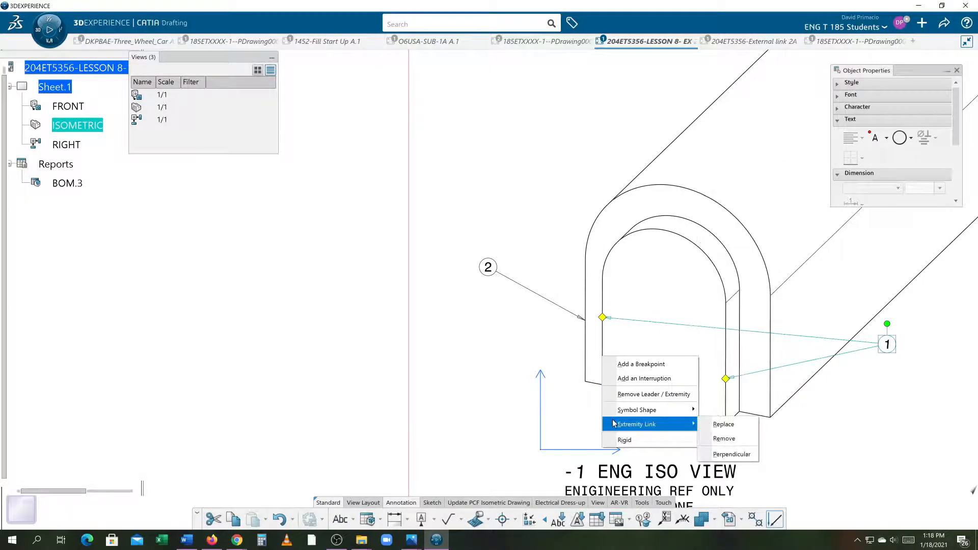
{"action": "left_click", "coordinate": [722, 439]}
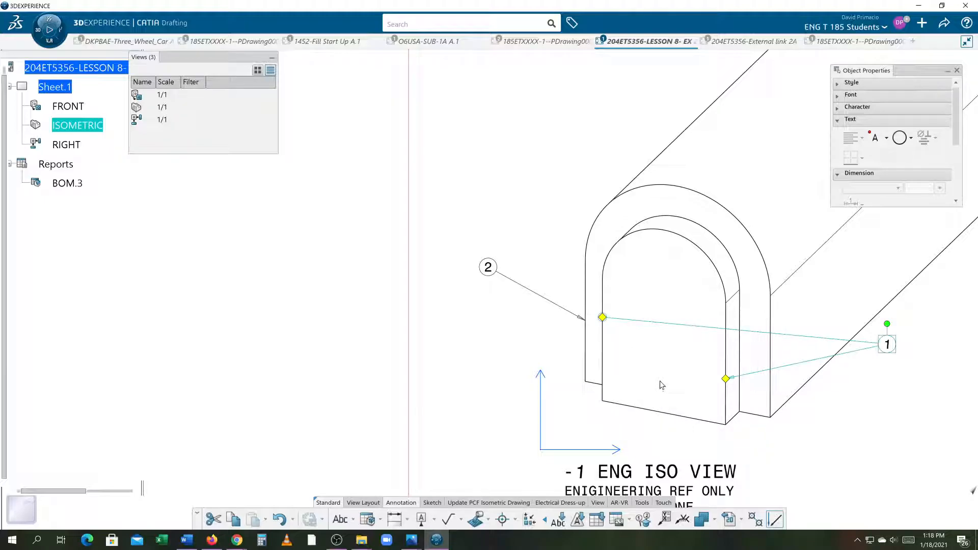
{"action": "right_click", "coordinate": [606, 319]}
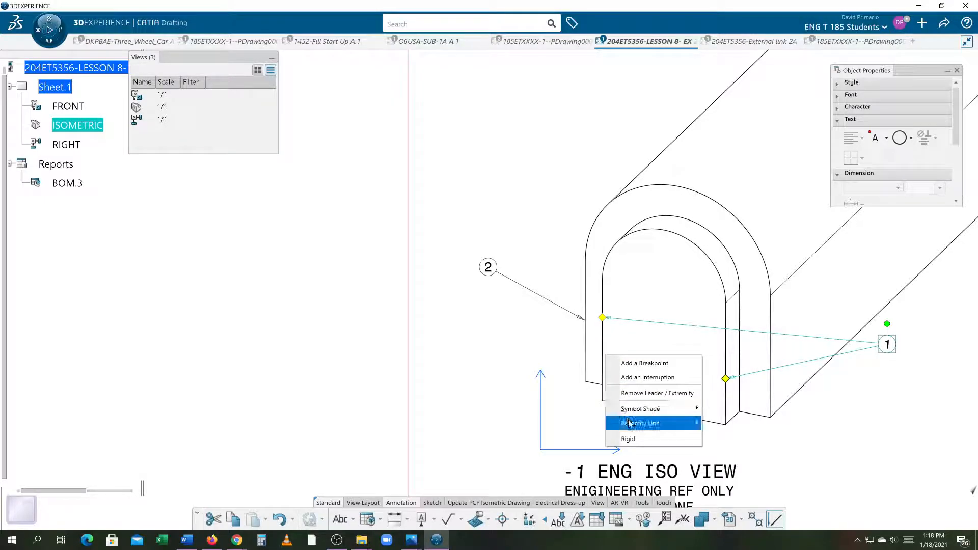
{"action": "mouse_move", "coordinate": [629, 420]}
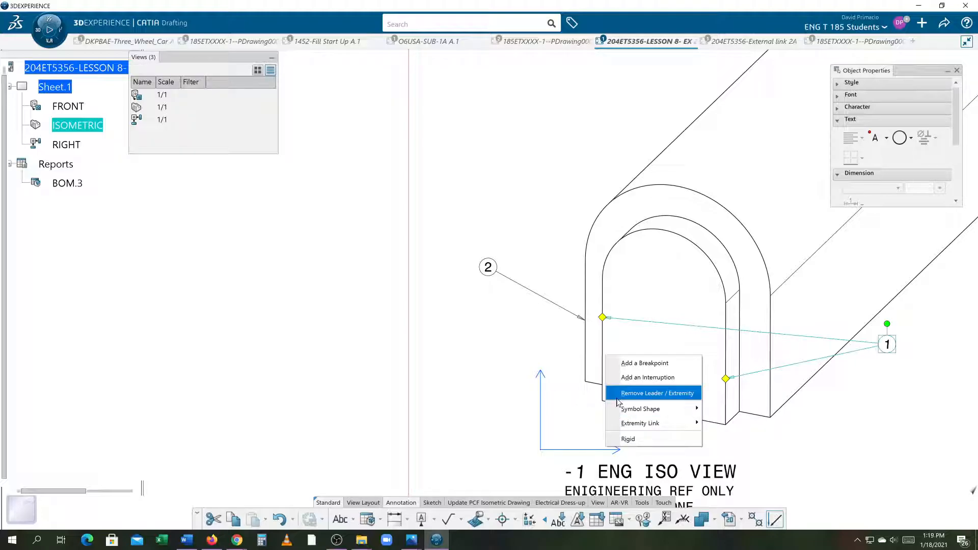
{"action": "left_click", "coordinate": [649, 399]}
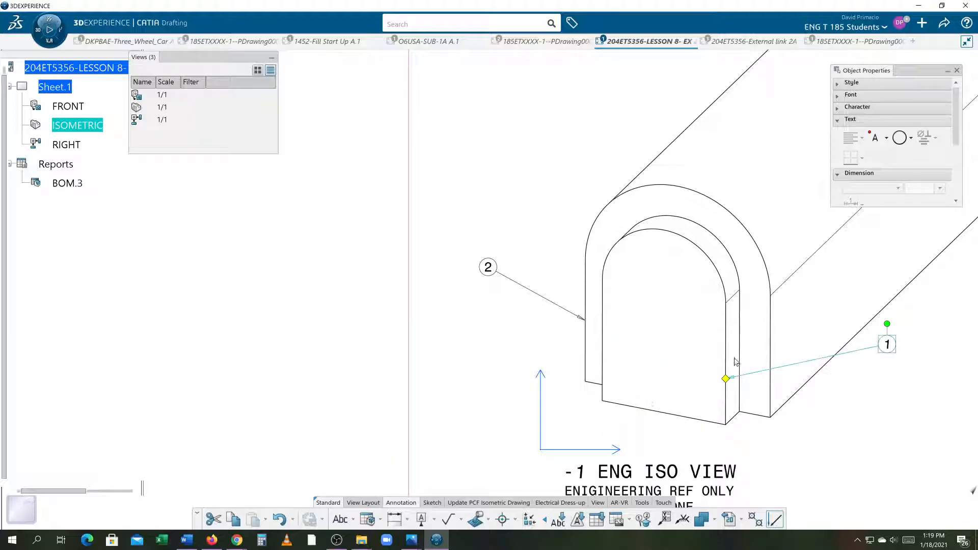
{"action": "left_click", "coordinate": [802, 412]}
Move balloon 1 down and slightly left, just beyond the outer part's lower right corner
{"action": "scroll", "coordinate": [798, 405], "scroll_direction": "up", "scroll_amount": 2}
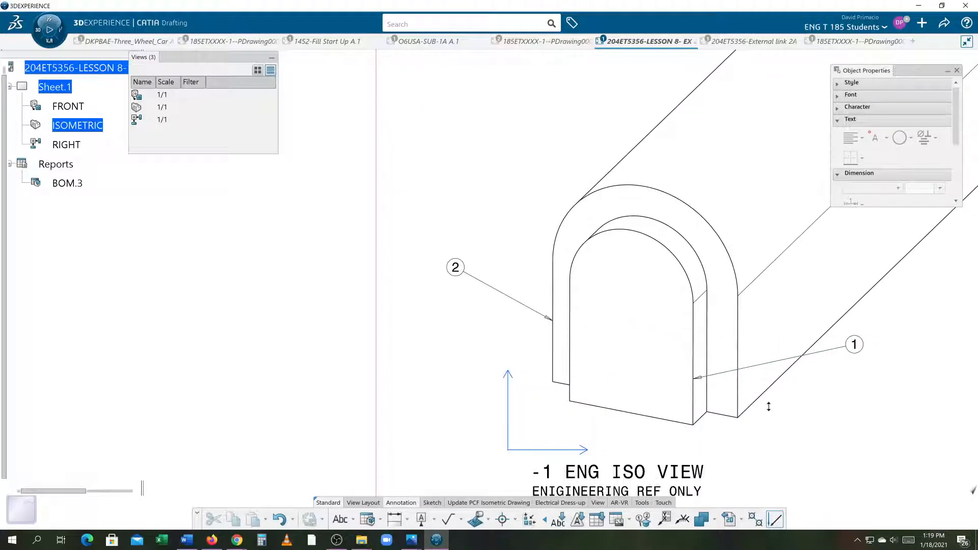
{"action": "left_click_drag", "start_coordinate": [888, 359], "coordinate": [838, 450]}
{"action": "mouse_move", "coordinate": [749, 446]}
{"action": "middle_mouse_down"}
{"action": "mouse_move", "coordinate": [773, 395]}
{"action": "mouse_move", "coordinate": [770, 420]}
{"action": "mouse_move", "coordinate": [790, 408]}
{"action": "middle_mouse_up"}
{"action": "left_click", "coordinate": [777, 427]}
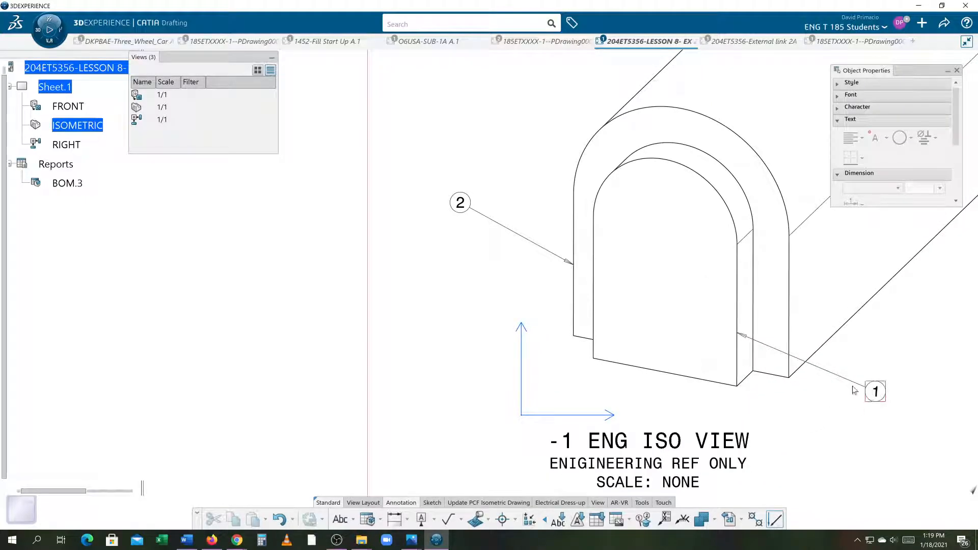
Add a second leader to balloon 1, ending in the middle of the inner part's front face
{"action": "middle_click_drag", "start_coordinate": [673, 305], "coordinate": [672, 358]}
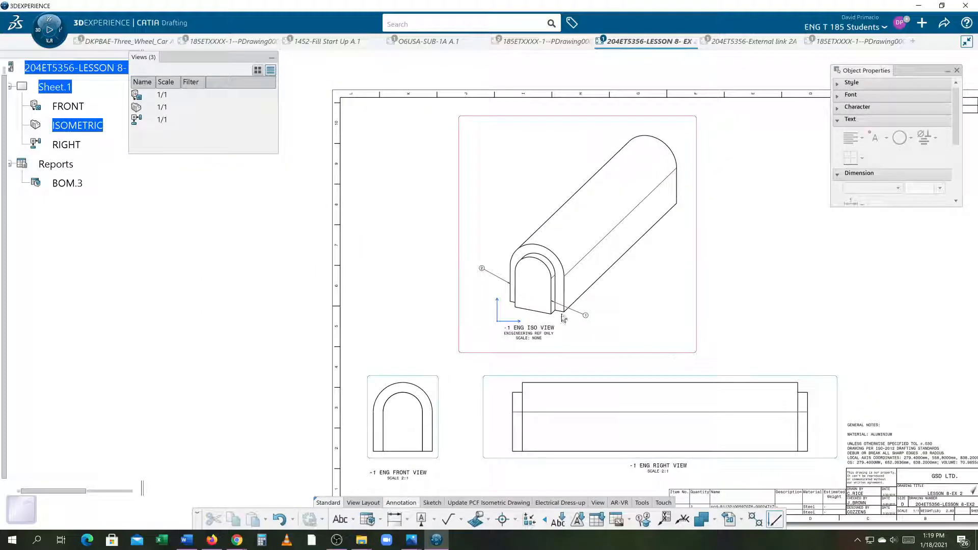
{"action": "mouse_move", "coordinate": [576, 323]}
{"action": "middle_mouse_down"}
{"action": "mouse_move", "coordinate": [685, 316]}
{"action": "mouse_move", "coordinate": [683, 343]}
{"action": "mouse_move", "coordinate": [700, 386]}
{"action": "mouse_move", "coordinate": [700, 371]}
{"action": "middle_mouse_up"}
{"action": "mouse_move", "coordinate": [766, 404]}
{"action": "middle_mouse_down"}
{"action": "mouse_move", "coordinate": [692, 382]}
{"action": "mouse_move", "coordinate": [699, 369]}
{"action": "middle_mouse_up"}
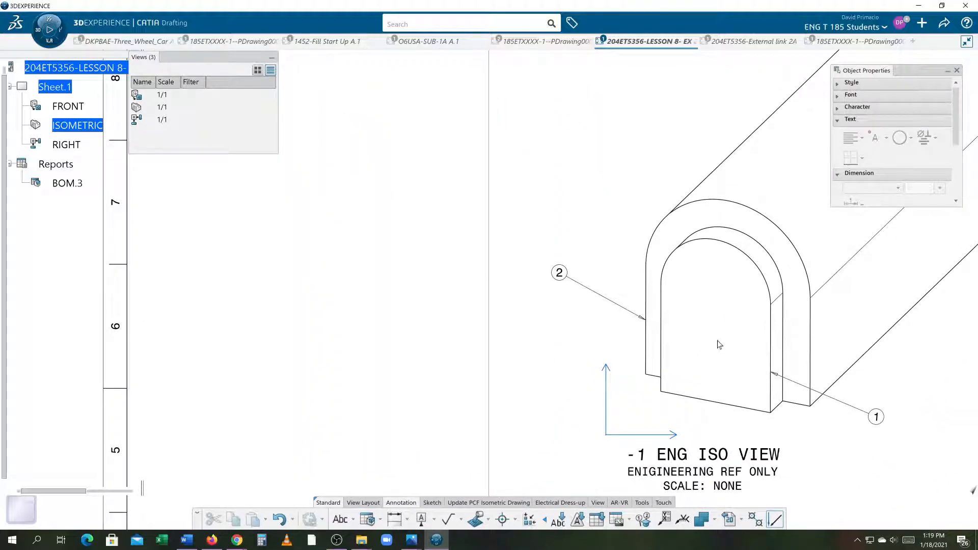
{"action": "left_click", "coordinate": [867, 419]}
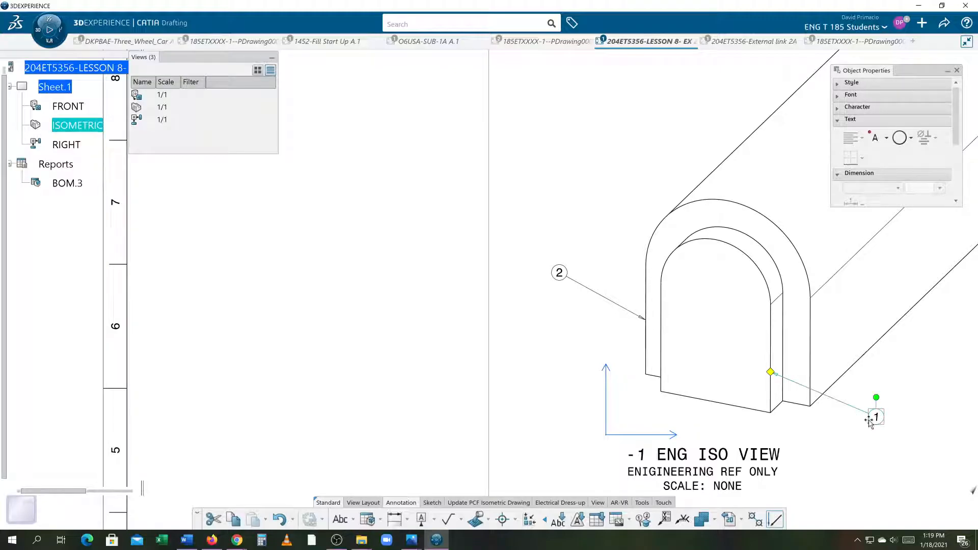
{"action": "right_click", "coordinate": [873, 421]}
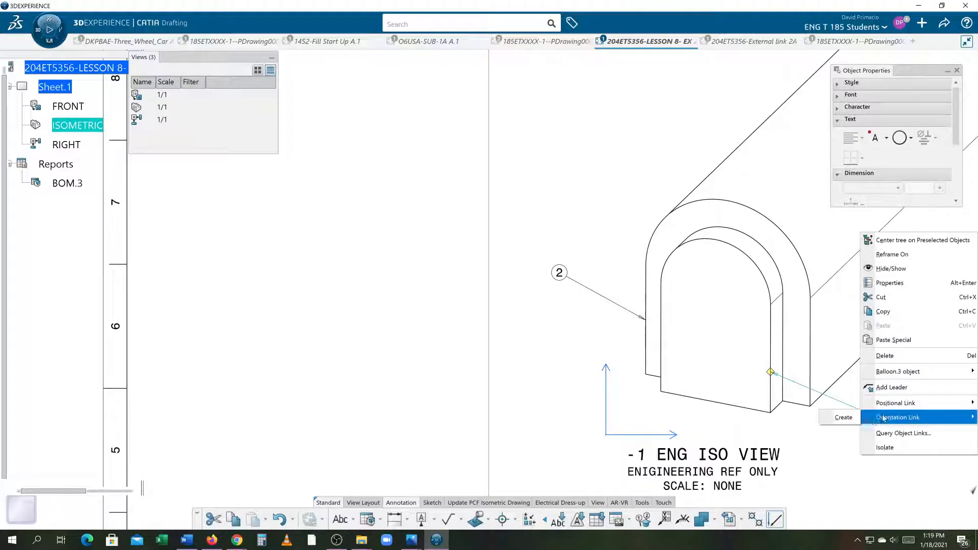
{"action": "left_click", "coordinate": [892, 387]}
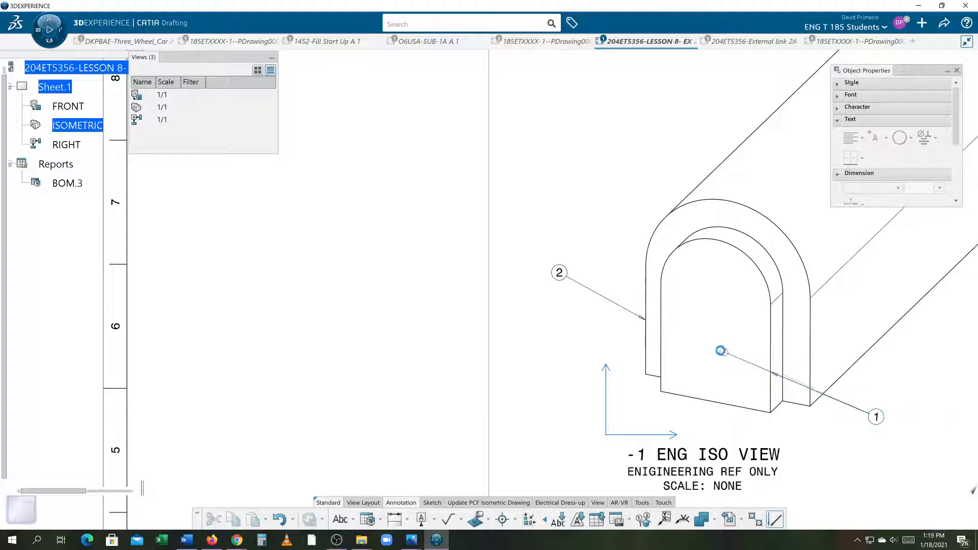
{"action": "left_click", "coordinate": [715, 344]}
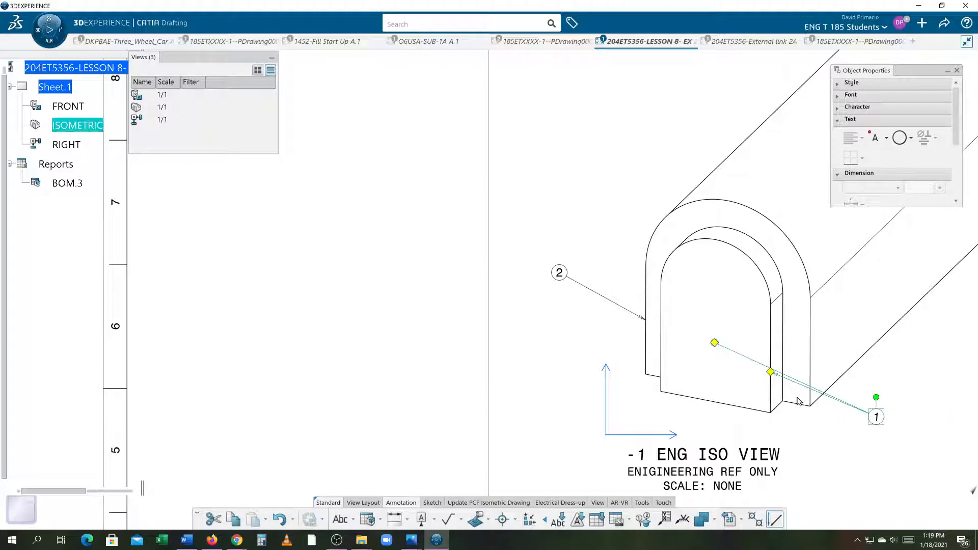
Remove balloon 1's arrow leader that ends on the right edge of the inner part's front face
{"action": "scroll", "coordinate": [702, 382], "scroll_direction": "up", "scroll_amount": 5}
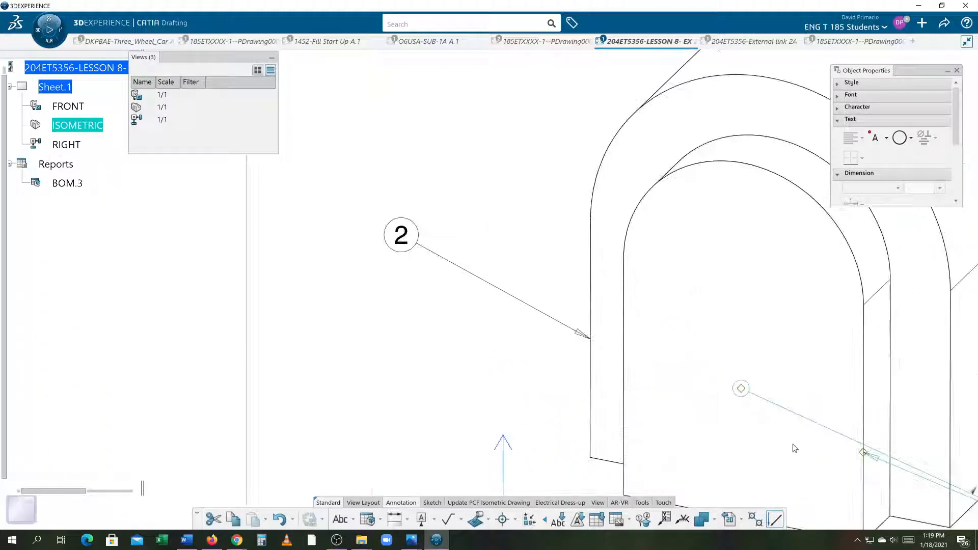
{"action": "right_click", "coordinate": [864, 454]}
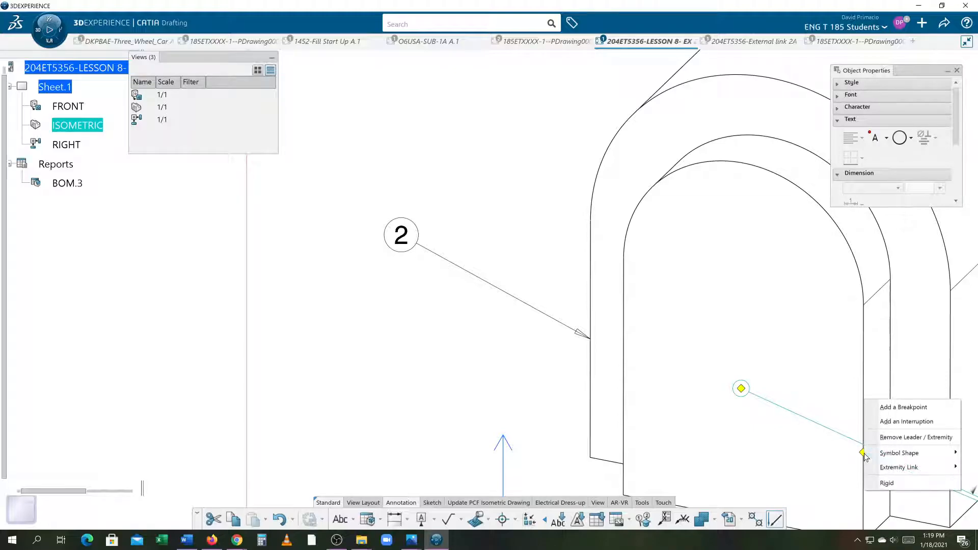
{"action": "left_click", "coordinate": [882, 441]}
{"action": "middle_click_drag", "start_coordinate": [811, 437], "coordinate": [731, 391]}
{"action": "scroll", "coordinate": [729, 391], "scroll_direction": "down", "scroll_amount": 5}
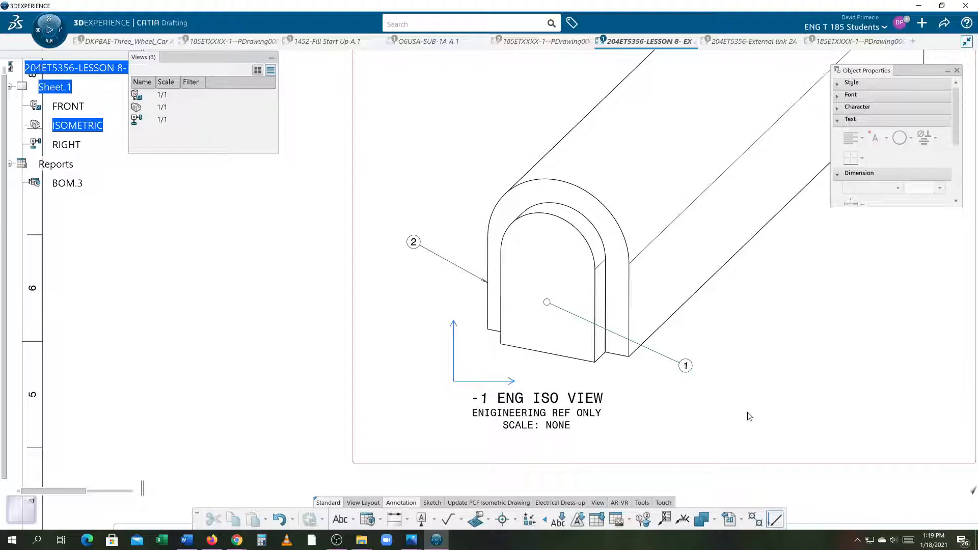
Move balloon 2 well above the front end of the outer part, vertically in line with its left edge
{"action": "mouse_move", "coordinate": [664, 396]}
{"action": "middle_mouse_down"}
{"action": "mouse_move", "coordinate": [758, 452]}
{"action": "mouse_move", "coordinate": [732, 461]}
{"action": "mouse_move", "coordinate": [597, 364]}
{"action": "mouse_move", "coordinate": [626, 448]}
{"action": "middle_mouse_up"}
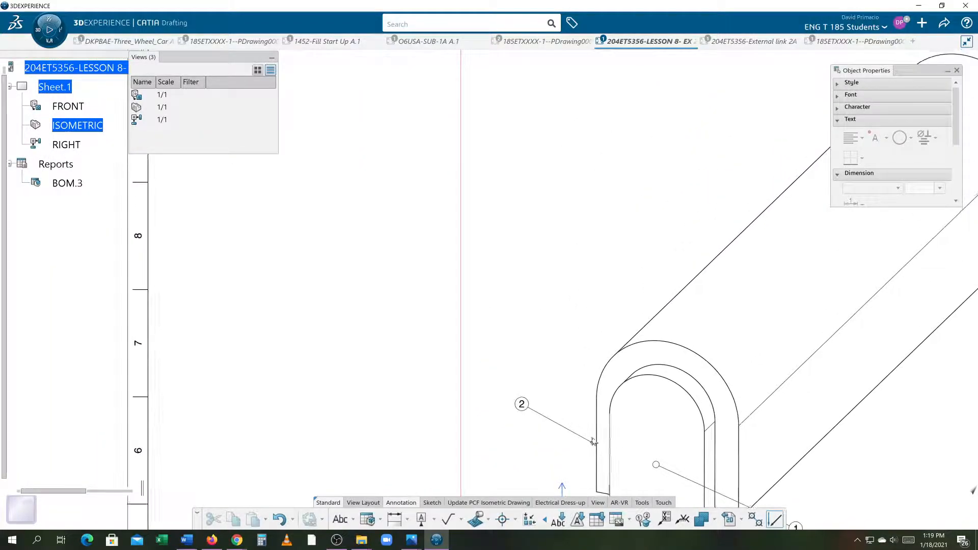
{"action": "middle_click_drag", "start_coordinate": [587, 405], "coordinate": [583, 434]}
{"action": "left_click_drag", "start_coordinate": [520, 438], "coordinate": [589, 184]}
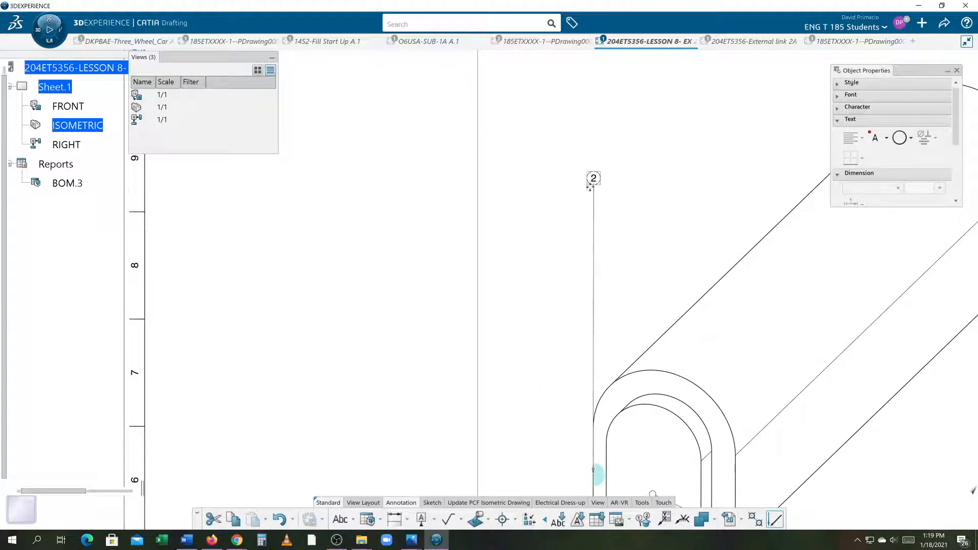
Add a second leader to balloon 2, ending on the outer part's long upper-left edge
{"action": "right_click", "coordinate": [593, 219]}
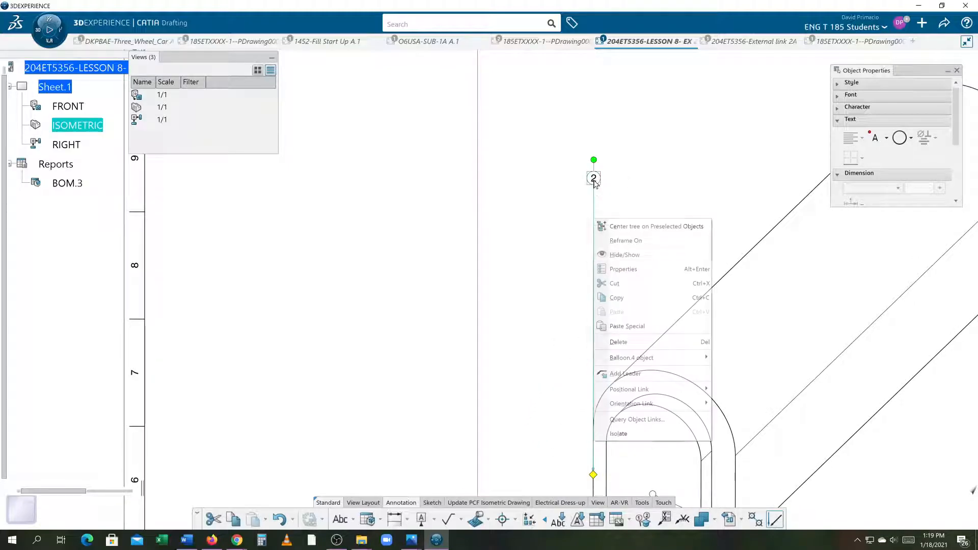
{"action": "left_click", "coordinate": [622, 373]}
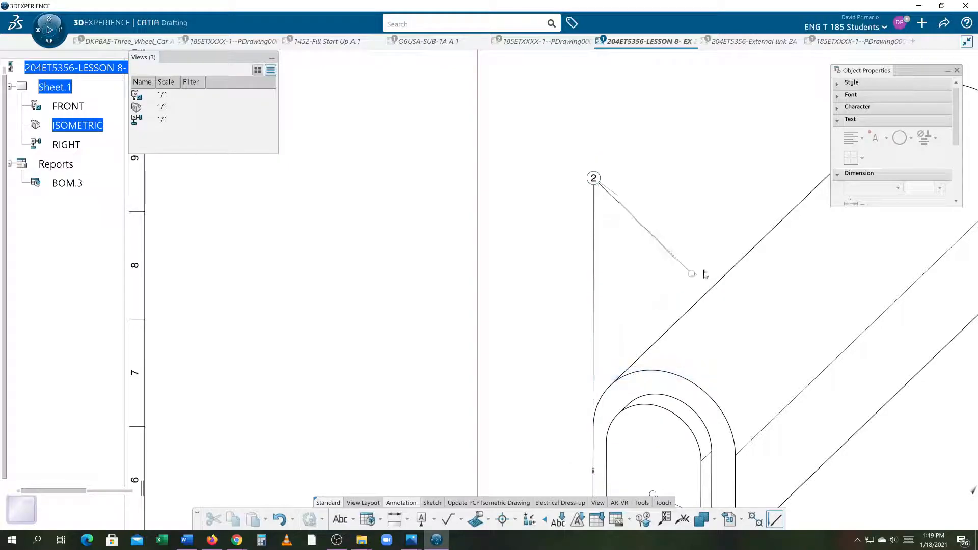
{"action": "left_click", "coordinate": [733, 267]}
Remove balloon 2's original vertical leader on the outer part's front left edge and deselect the balloon
{"action": "mouse_move", "coordinate": [652, 333]}
{"action": "middle_mouse_down"}
{"action": "mouse_move", "coordinate": [637, 316]}
{"action": "mouse_move", "coordinate": [635, 330]}
{"action": "middle_mouse_up"}
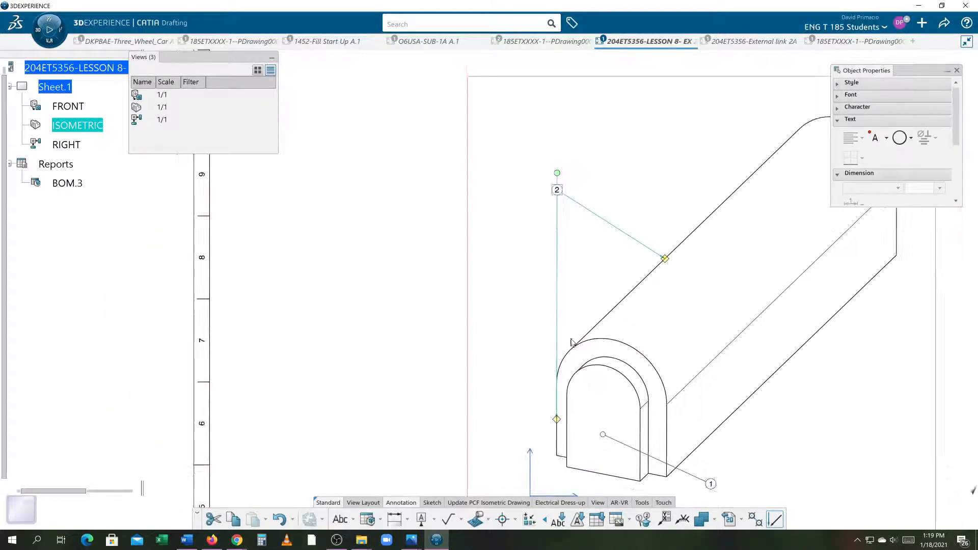
{"action": "right_click", "coordinate": [557, 421]}
{"action": "left_click", "coordinate": [581, 403]}
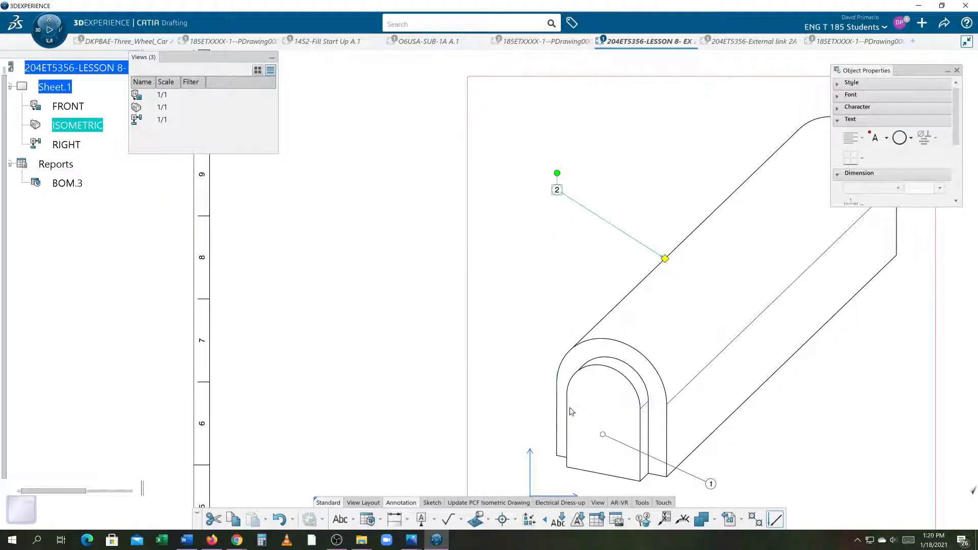
{"action": "left_click", "coordinate": [785, 397]}
{"action": "mouse_move", "coordinate": [786, 398]}
{"action": "middle_mouse_down"}
{"action": "mouse_move", "coordinate": [773, 376]}
{"action": "mouse_move", "coordinate": [776, 389]}
{"action": "mouse_move", "coordinate": [745, 414]}
{"action": "mouse_move", "coordinate": [775, 406]}
{"action": "mouse_move", "coordinate": [752, 392]}
{"action": "middle_mouse_up"}
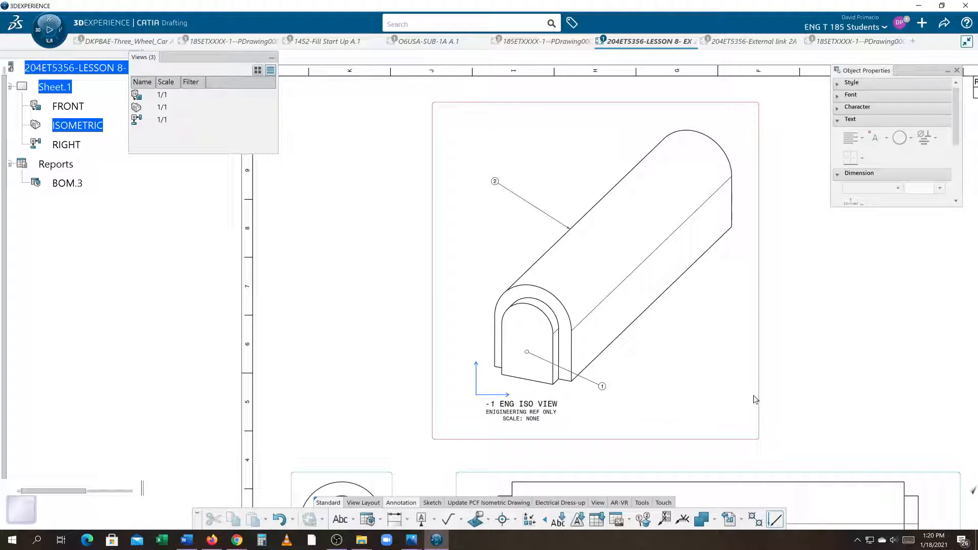
{"action": "middle_click_drag", "start_coordinate": [744, 397], "coordinate": [698, 365]}
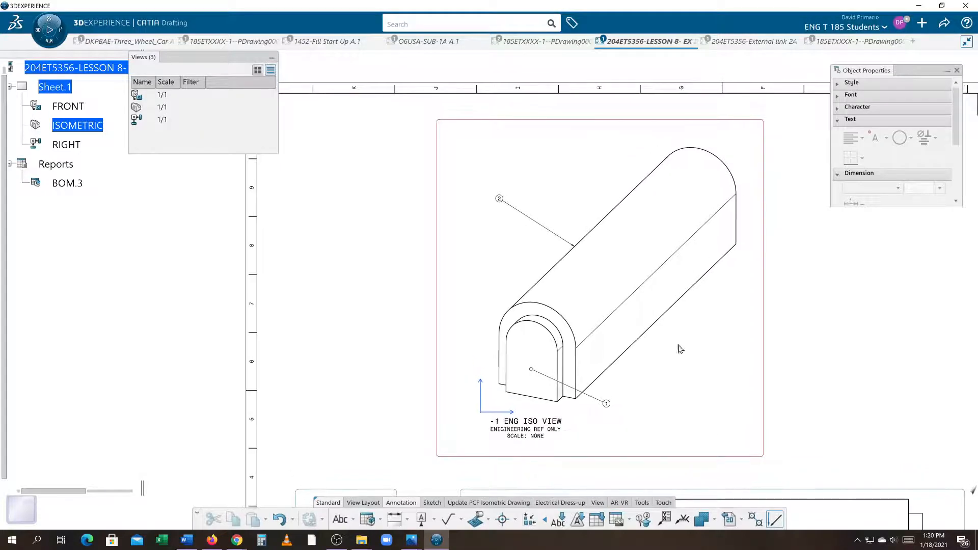
Switch to the 185ETXXXX-1 drawing that holds the isometric view of the wheeled car assembly
{"action": "left_click", "coordinate": [430, 42]}
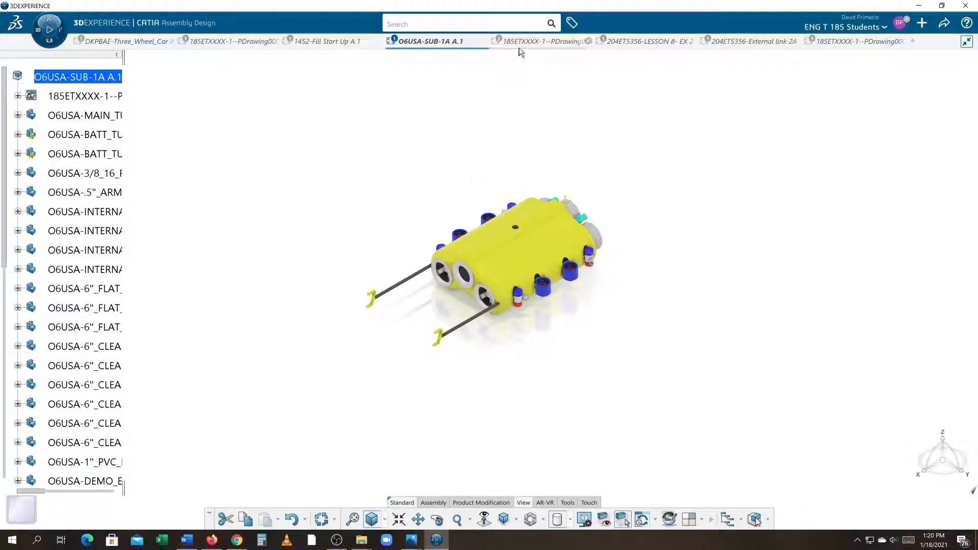
{"action": "mouse_move", "coordinate": [258, 42]}
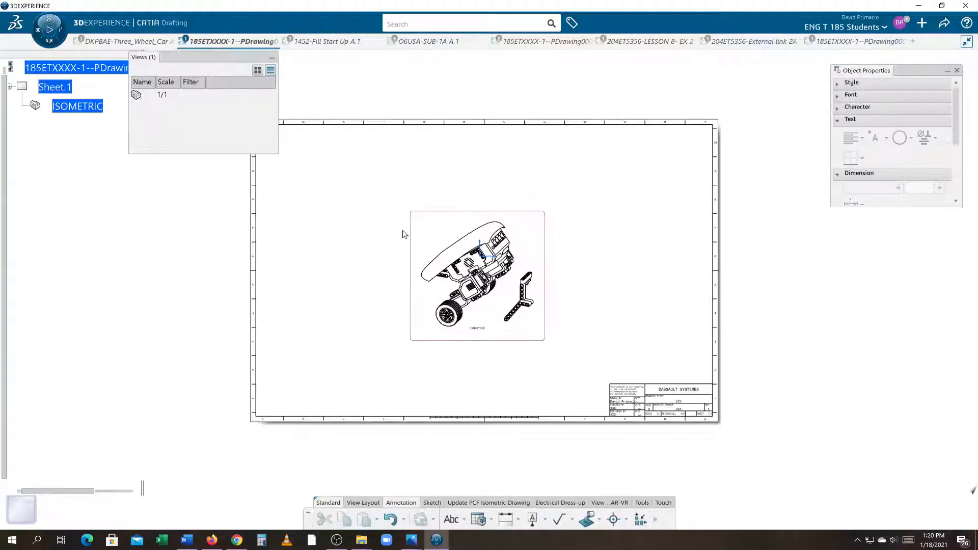
{"action": "mouse_move", "coordinate": [428, 329]}
{"action": "middle_mouse_down"}
{"action": "mouse_move", "coordinate": [557, 295]}
{"action": "mouse_move", "coordinate": [508, 310]}
{"action": "mouse_move", "coordinate": [426, 290]}
{"action": "mouse_move", "coordinate": [387, 334]}
{"action": "middle_mouse_up"}
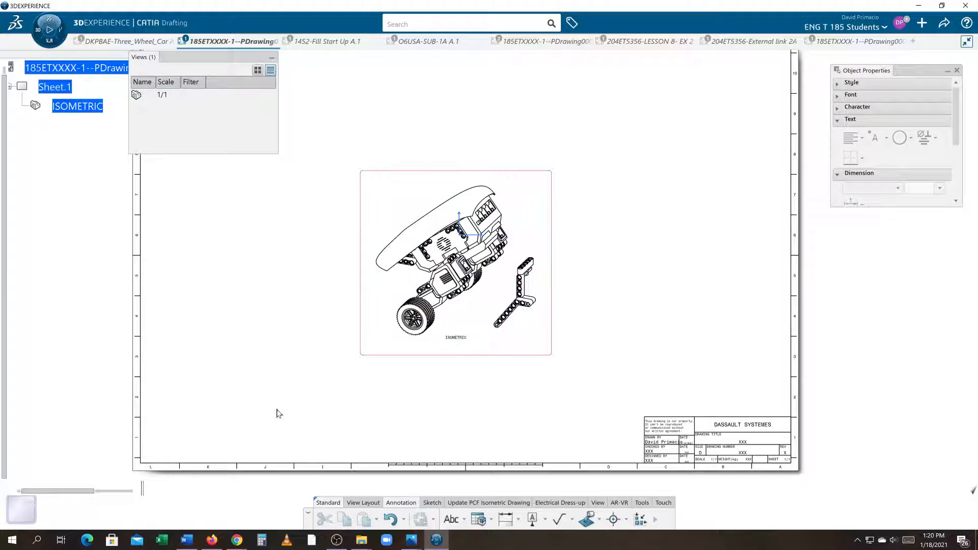
Insert a bill of material in the Default style on the car assembly drawing sheet
{"action": "left_click", "coordinate": [490, 519]}
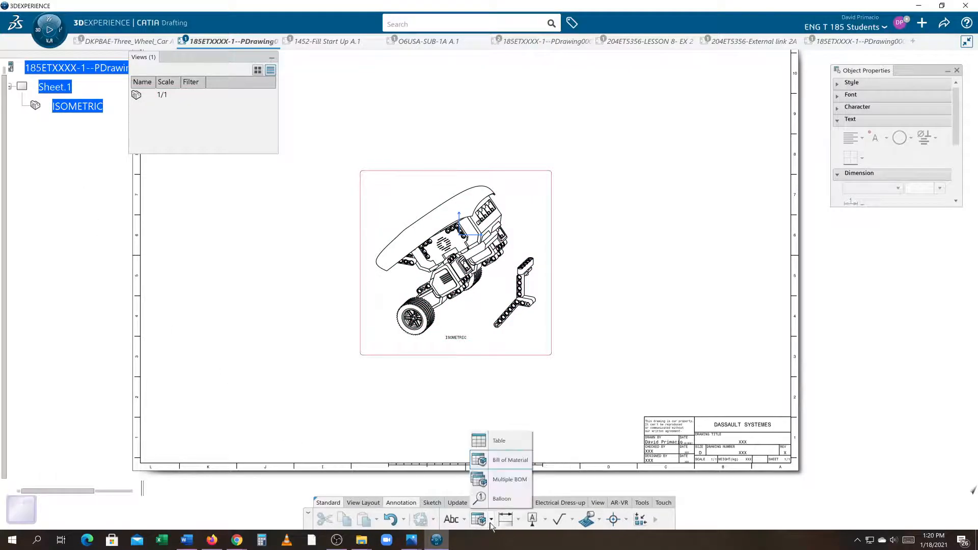
{"action": "left_click", "coordinate": [493, 464]}
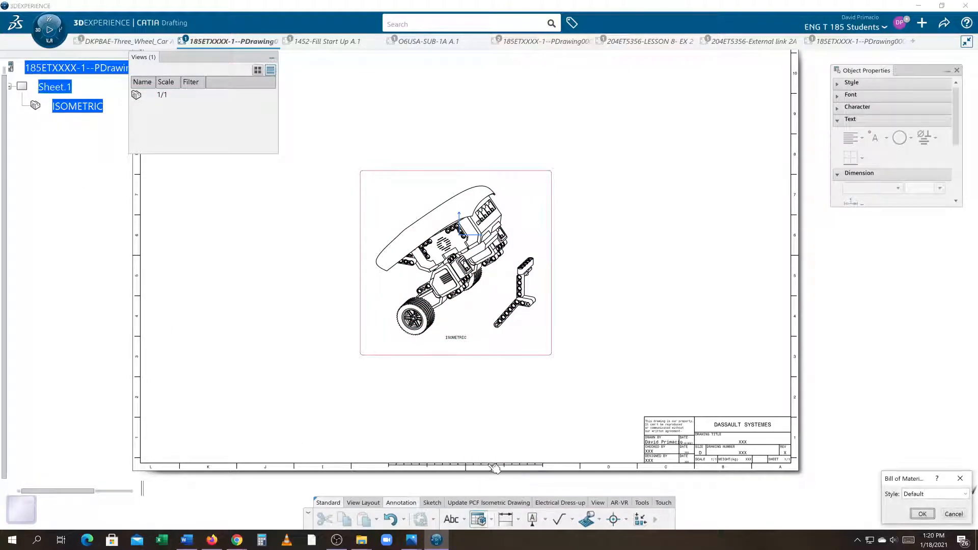
{"action": "key", "text": "Return"}
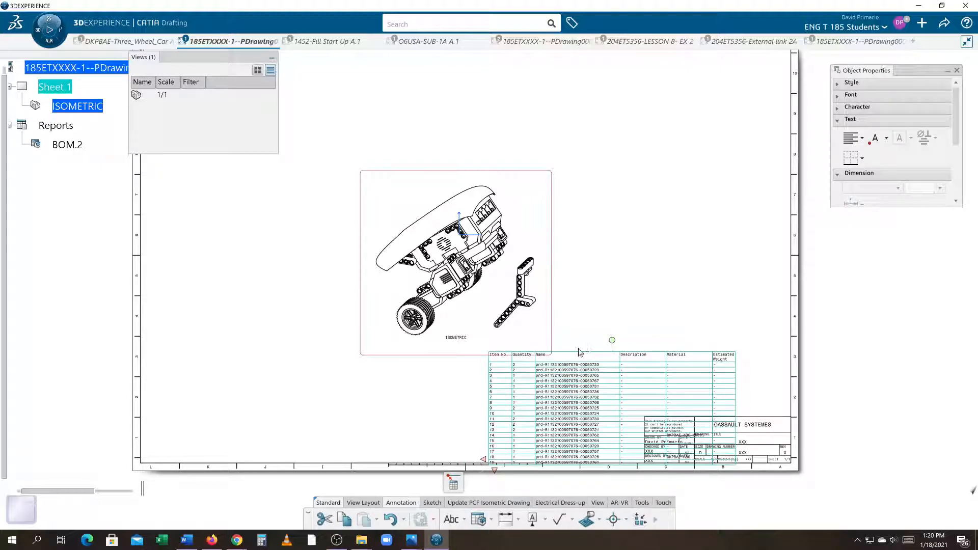
Move the bill of material clear of the title block and shift the isometric view up, away from the table
{"action": "left_click_drag", "start_coordinate": [588, 353], "coordinate": [499, 351]}
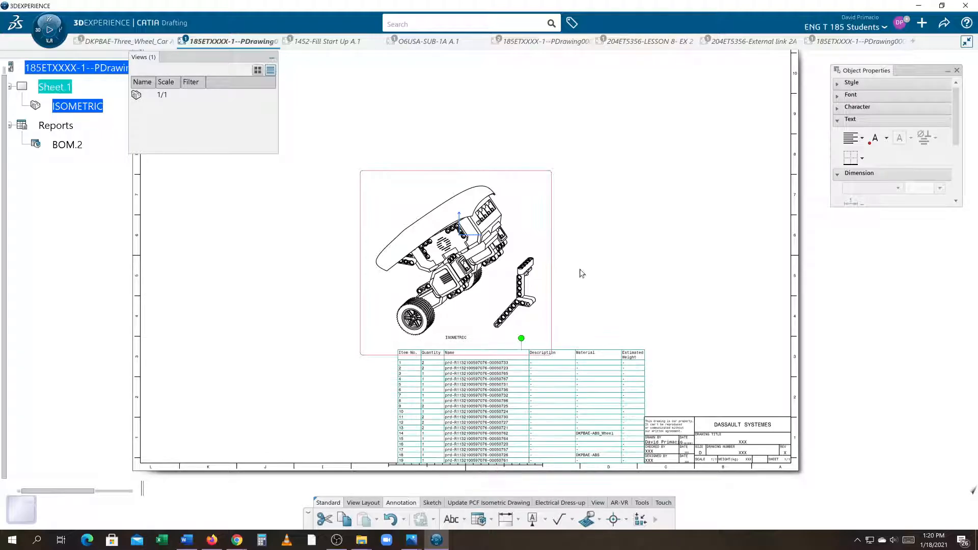
{"action": "left_click_drag", "start_coordinate": [359, 319], "coordinate": [367, 256]}
{"action": "mouse_move", "coordinate": [335, 320]}
{"action": "middle_mouse_down"}
{"action": "mouse_move", "coordinate": [336, 331]}
{"action": "mouse_move", "coordinate": [361, 319]}
{"action": "mouse_move", "coordinate": [378, 324]}
{"action": "middle_mouse_up"}
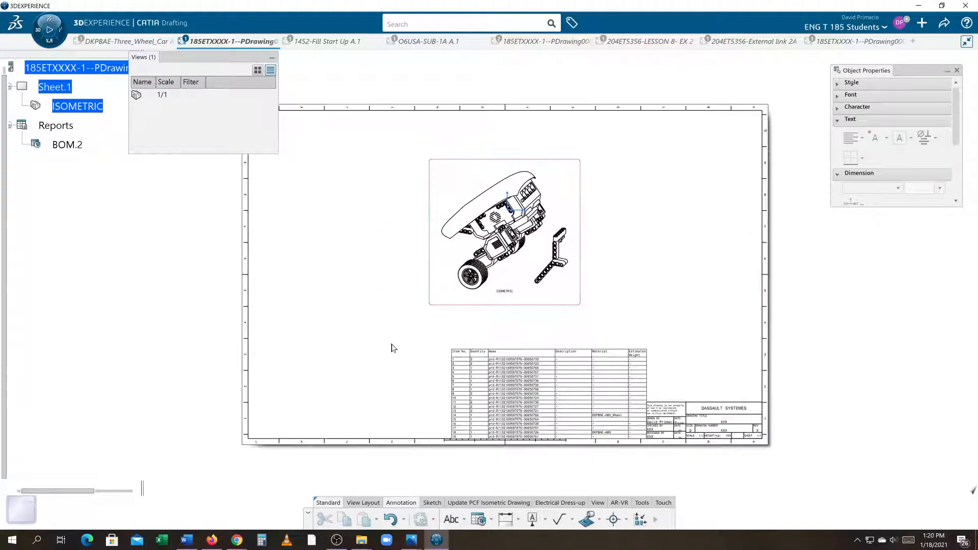
Fit all columns of the bill of material to their contents and leave table editing
{"action": "double_click", "coordinate": [509, 351]}
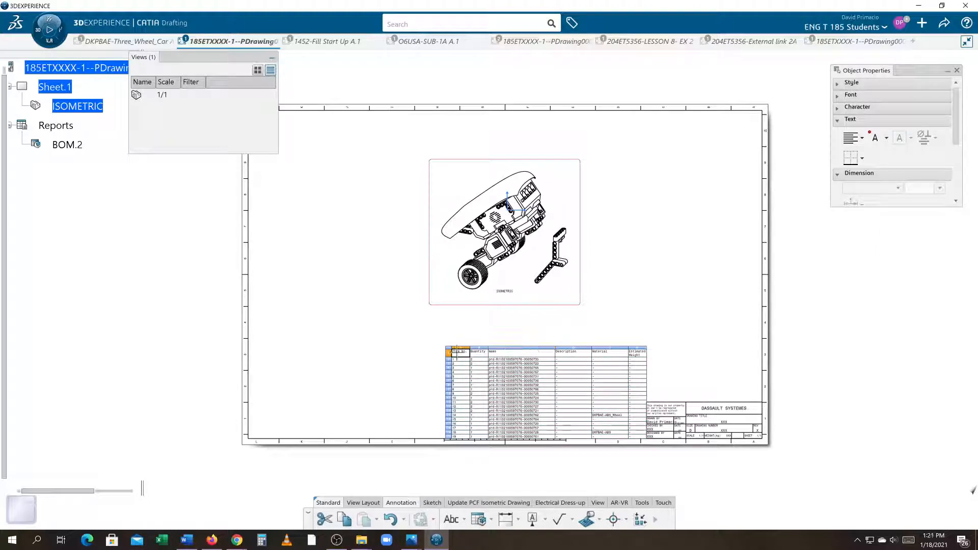
{"action": "mouse_move", "coordinate": [417, 352]}
{"action": "middle_mouse_down"}
{"action": "mouse_move", "coordinate": [433, 314]}
{"action": "mouse_move", "coordinate": [434, 359]}
{"action": "middle_mouse_up"}
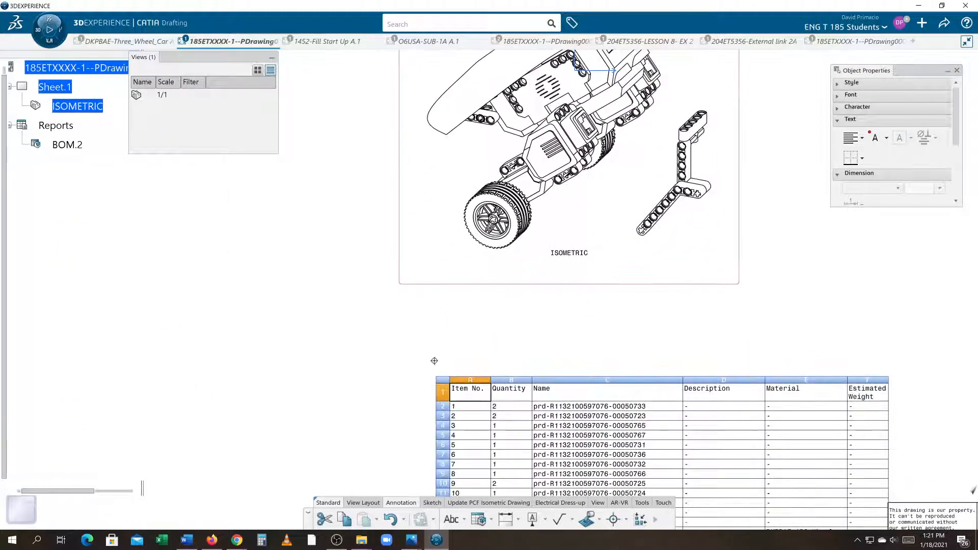
{"action": "left_click", "coordinate": [442, 380]}
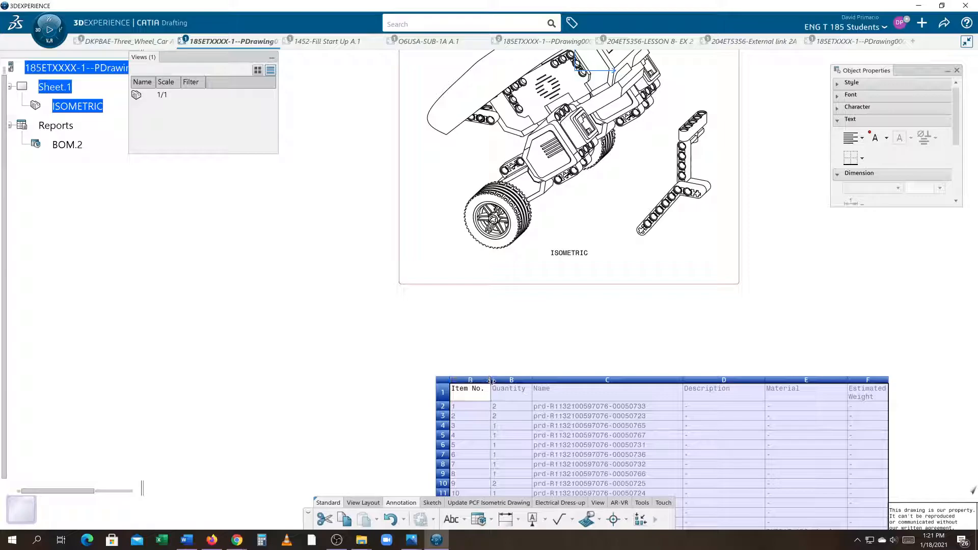
{"action": "double_click", "coordinate": [491, 380]}
{"action": "left_click", "coordinate": [494, 366]}
Move the bill of material directly above the title block, against the sheet's right border
{"action": "middle_click_drag", "start_coordinate": [497, 362], "coordinate": [539, 304]}
{"action": "mouse_move", "coordinate": [651, 378]}
{"action": "middle_mouse_down"}
{"action": "mouse_move", "coordinate": [613, 332]}
{"action": "mouse_move", "coordinate": [625, 345]}
{"action": "mouse_move", "coordinate": [467, 360]}
{"action": "mouse_move", "coordinate": [479, 378]}
{"action": "middle_mouse_up"}
{"action": "mouse_move", "coordinate": [537, 344]}
{"action": "middle_mouse_down"}
{"action": "mouse_move", "coordinate": [507, 350]}
{"action": "mouse_move", "coordinate": [489, 371]}
{"action": "middle_mouse_up"}
{"action": "left_click_drag", "start_coordinate": [504, 312], "coordinate": [681, 246]}
{"action": "left_click_drag", "start_coordinate": [705, 254], "coordinate": [722, 259]}
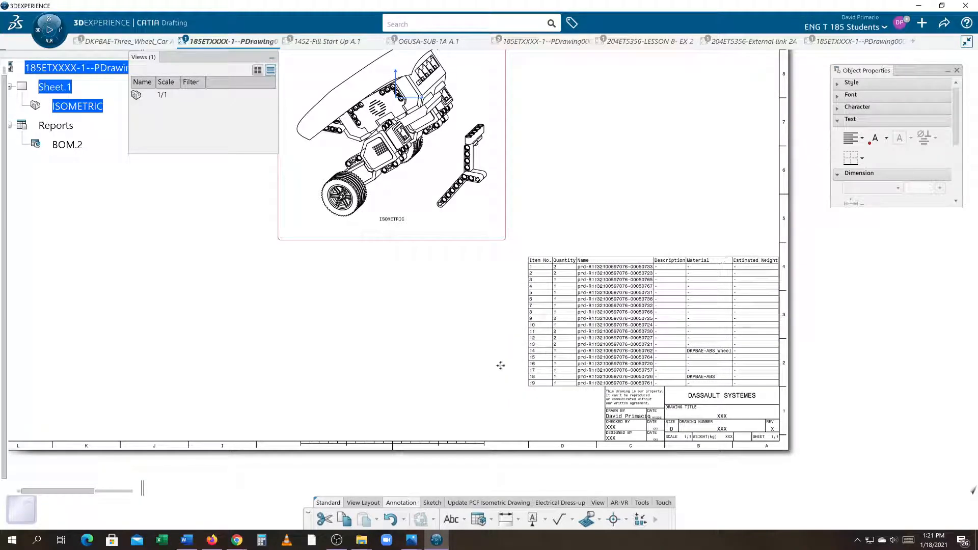
Open the bill of material for editing and increase the height of its header row to about two text lines
{"action": "scroll", "coordinate": [469, 375], "scroll_direction": "up", "scroll_amount": 4}
{"action": "scroll", "coordinate": [526, 332], "scroll_direction": "down", "scroll_amount": 4}
{"action": "scroll", "coordinate": [559, 339], "scroll_direction": "up", "scroll_amount": 5}
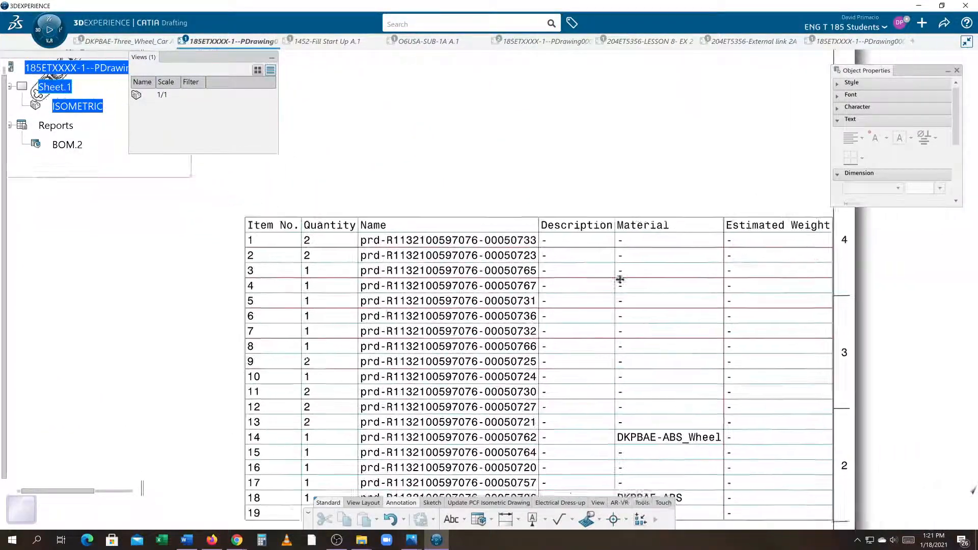
{"action": "middle_click_drag", "start_coordinate": [671, 284], "coordinate": [677, 244]}
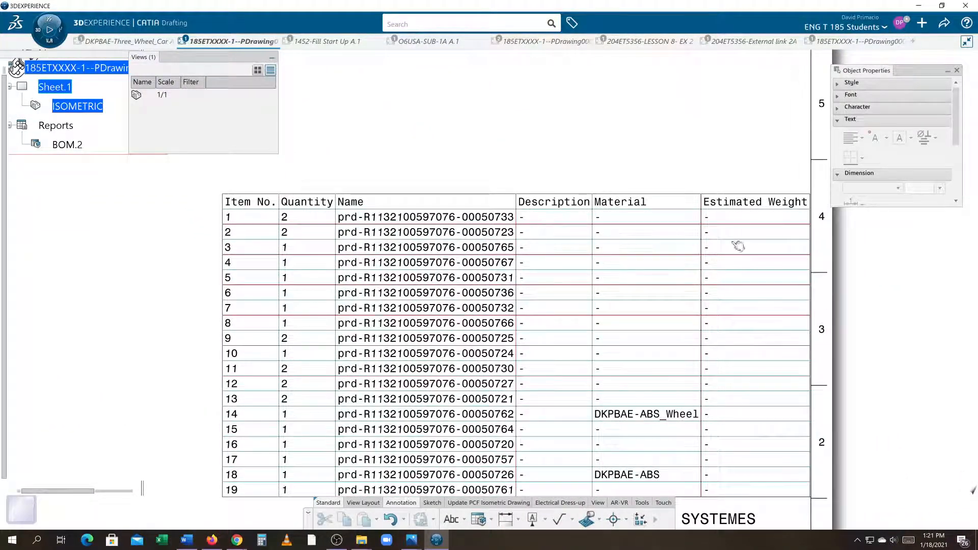
{"action": "left_click", "coordinate": [751, 207]}
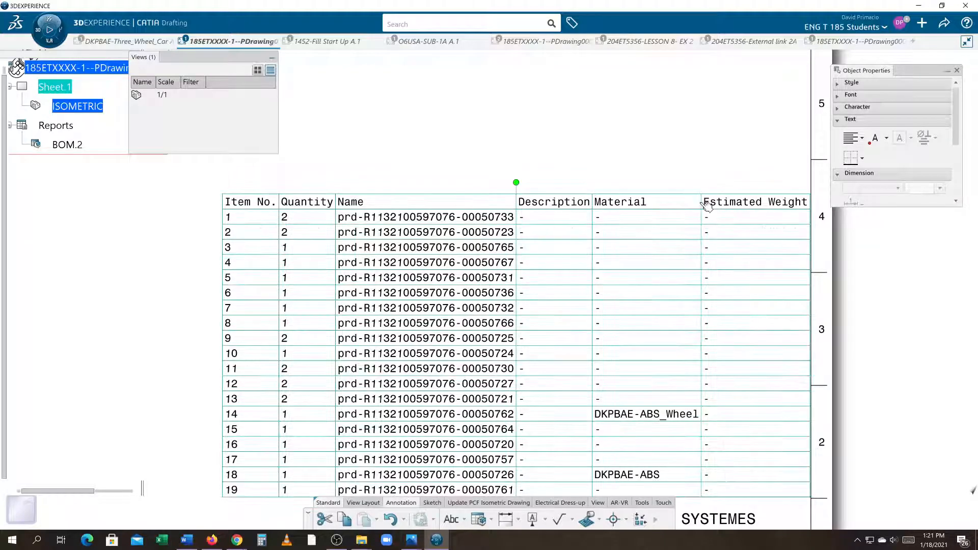
{"action": "double_click", "coordinate": [230, 215]}
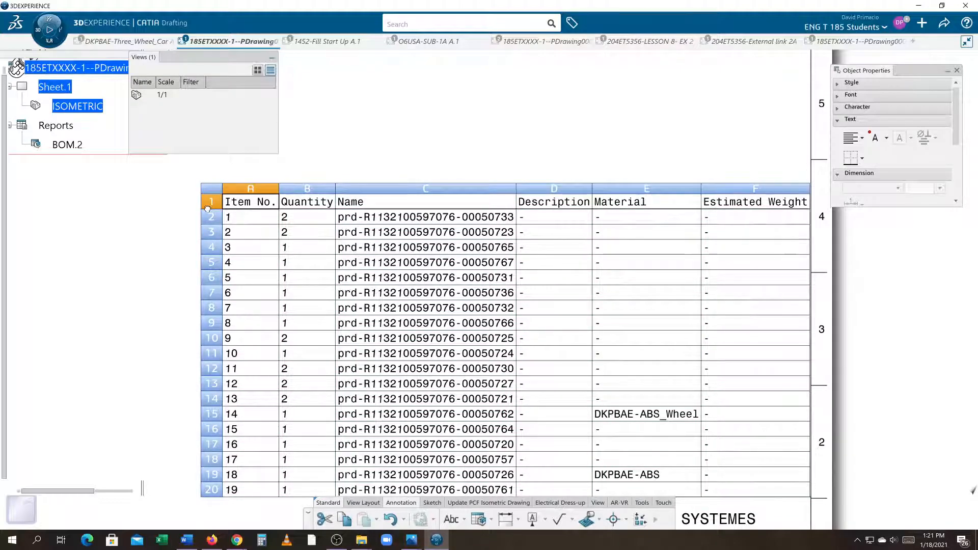
{"action": "left_click_drag", "start_coordinate": [208, 209], "coordinate": [207, 226]}
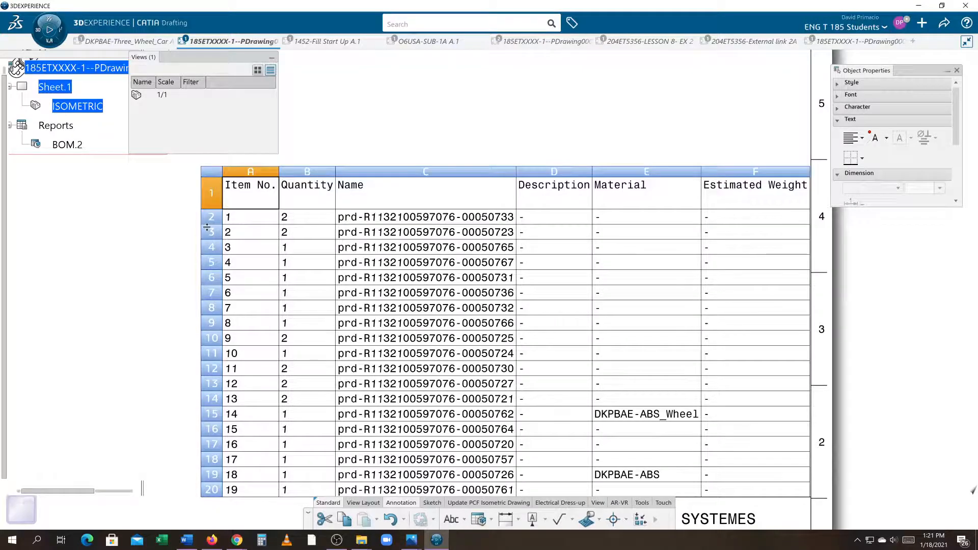
Narrow the Estimated Weight column so its header wraps onto two lines
{"action": "left_click", "coordinate": [793, 184]}
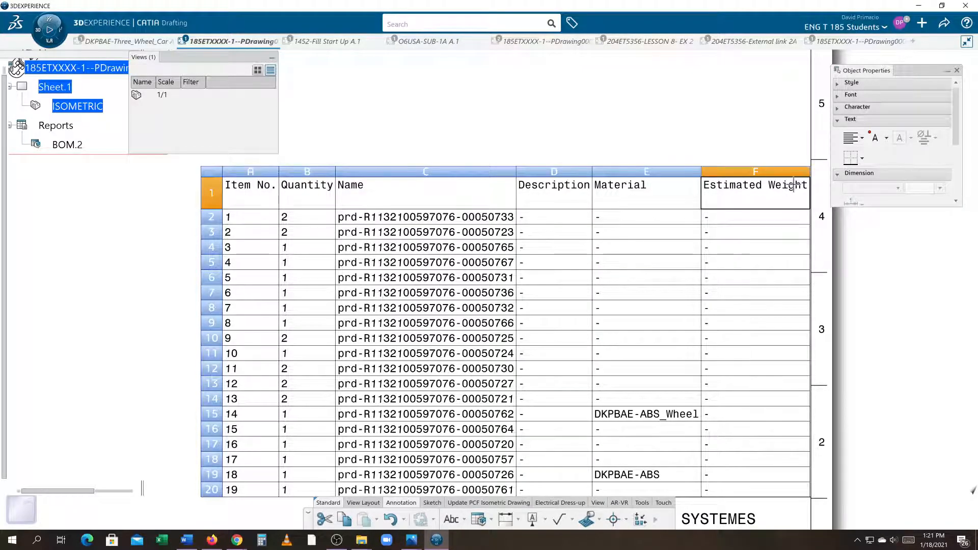
{"action": "left_click_drag", "start_coordinate": [810, 173], "coordinate": [767, 178]}
{"action": "left_click", "coordinate": [690, 249]}
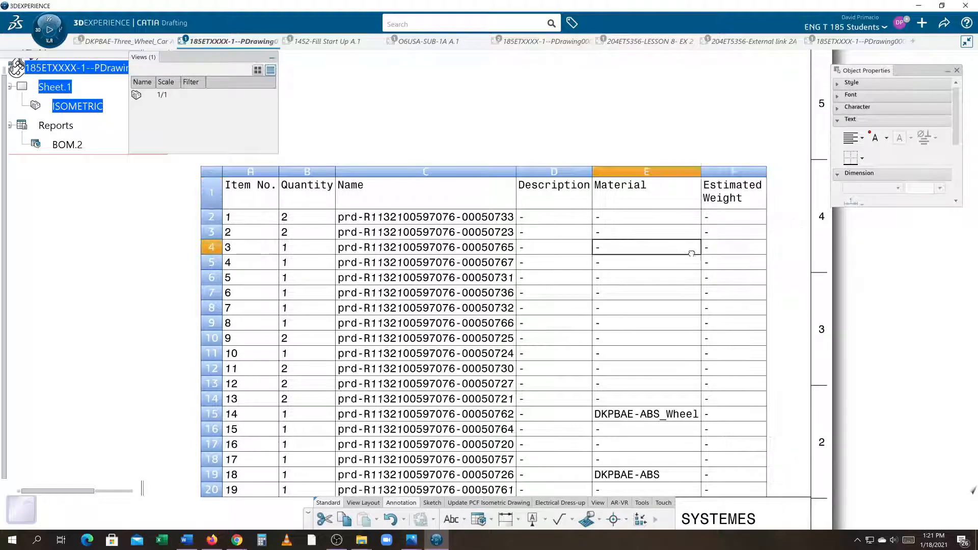
Narrow the Material column so the DKPBAE-ABS_Wheel entry wraps, and leave table editing
{"action": "middle_click_drag", "start_coordinate": [668, 239], "coordinate": [700, 199]}
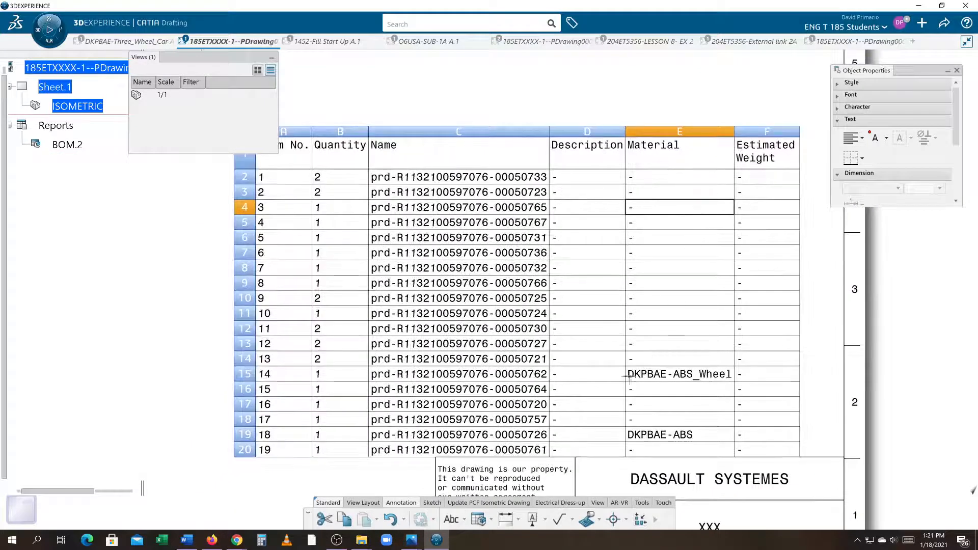
{"action": "left_click_drag", "start_coordinate": [739, 133], "coordinate": [726, 134]}
{"action": "left_click", "coordinate": [720, 144]}
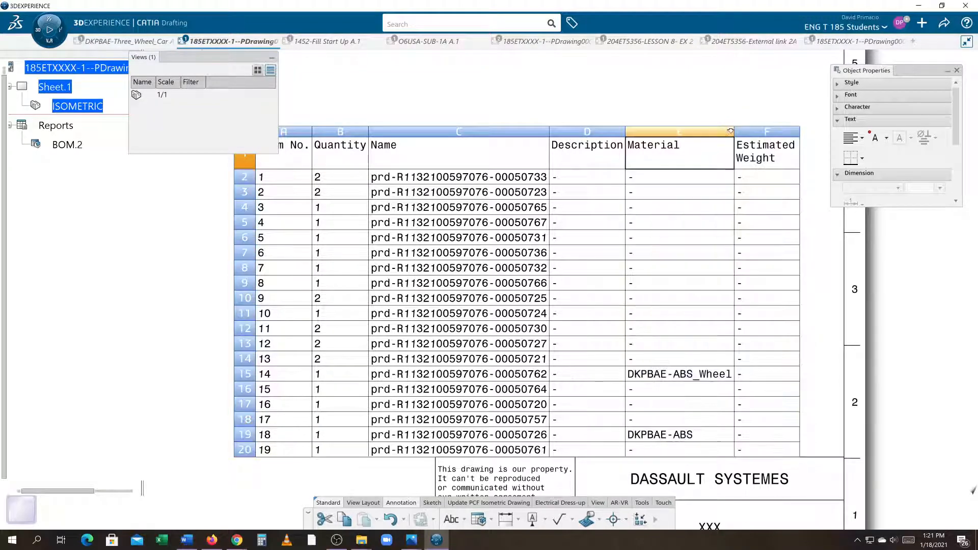
{"action": "left_click_drag", "start_coordinate": [735, 132], "coordinate": [694, 143]}
{"action": "left_click", "coordinate": [793, 275]}
{"action": "mouse_move", "coordinate": [792, 275]}
{"action": "middle_mouse_down"}
{"action": "mouse_move", "coordinate": [788, 268]}
{"action": "mouse_move", "coordinate": [795, 281]}
{"action": "middle_mouse_up"}
{"action": "middle_click_drag", "start_coordinate": [748, 231], "coordinate": [699, 275]}
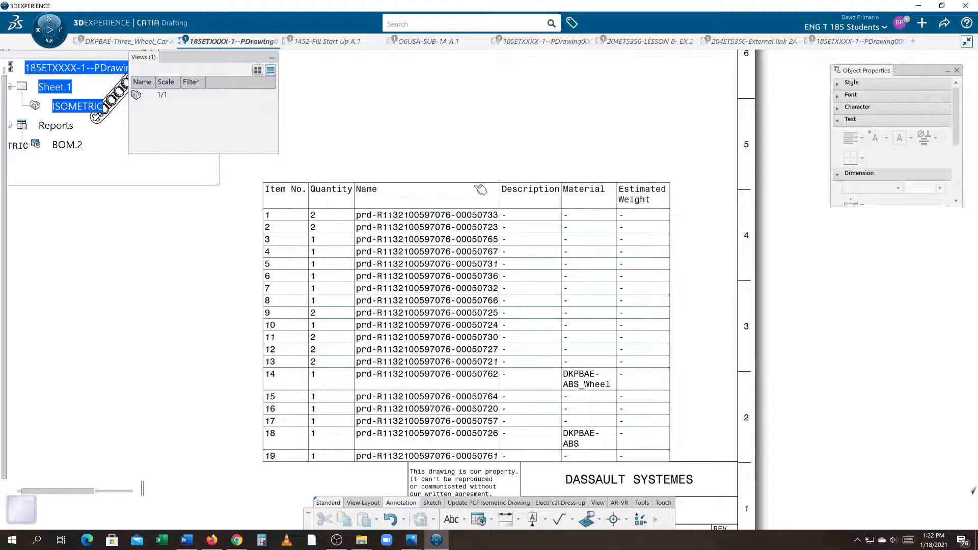
Align the resized bill of material flush with the sheet's right border and the title block's upper edge
{"action": "left_click_drag", "start_coordinate": [477, 185], "coordinate": [541, 187]}
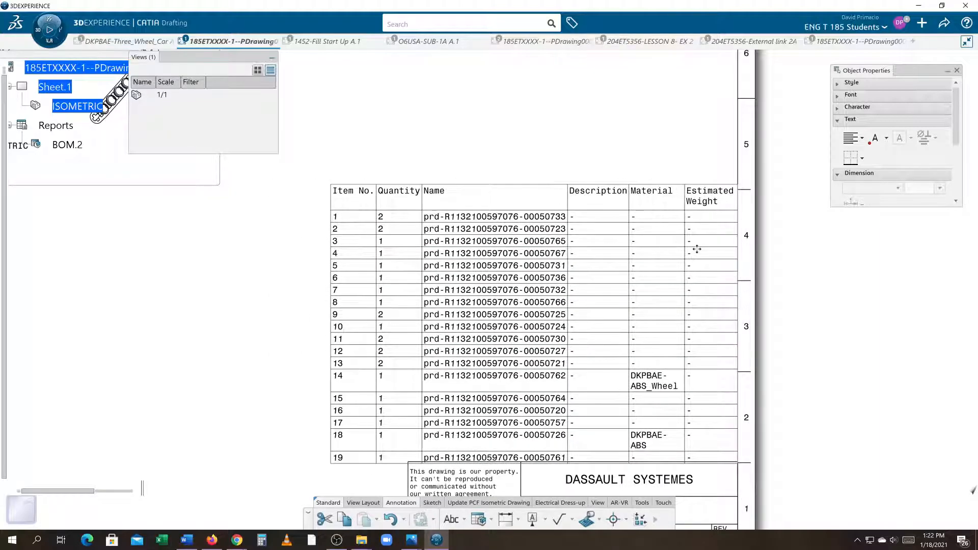
{"action": "left_click_drag", "start_coordinate": [697, 249], "coordinate": [695, 249]}
{"action": "left_click", "coordinate": [553, 184]}
{"action": "left_click_drag", "start_coordinate": [554, 185], "coordinate": [556, 181]}
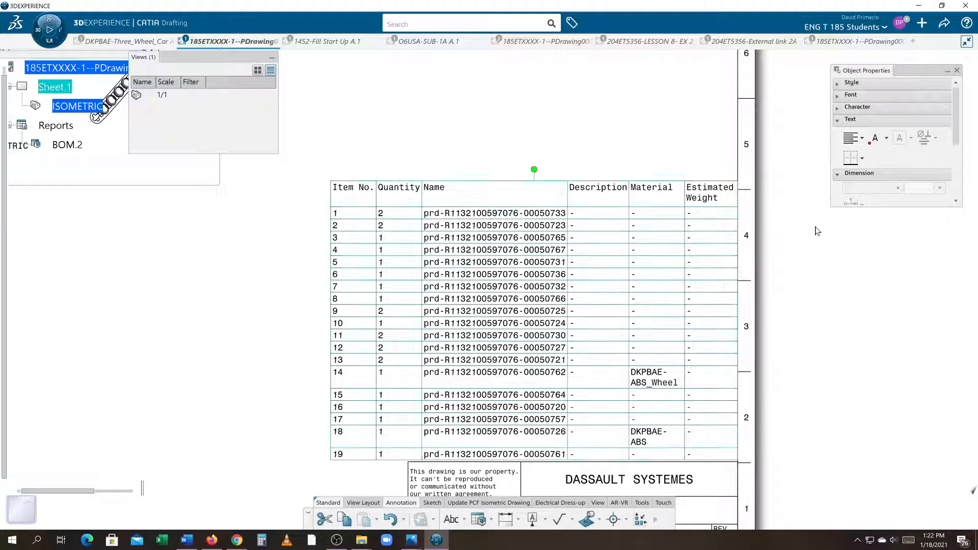
Move the bill of material into the upper-left corner of the drawing sheet and deselect it
{"action": "scroll", "coordinate": [724, 205], "scroll_direction": "down", "scroll_amount": 5}
{"action": "scroll", "coordinate": [662, 187], "scroll_direction": "down", "scroll_amount": 5}
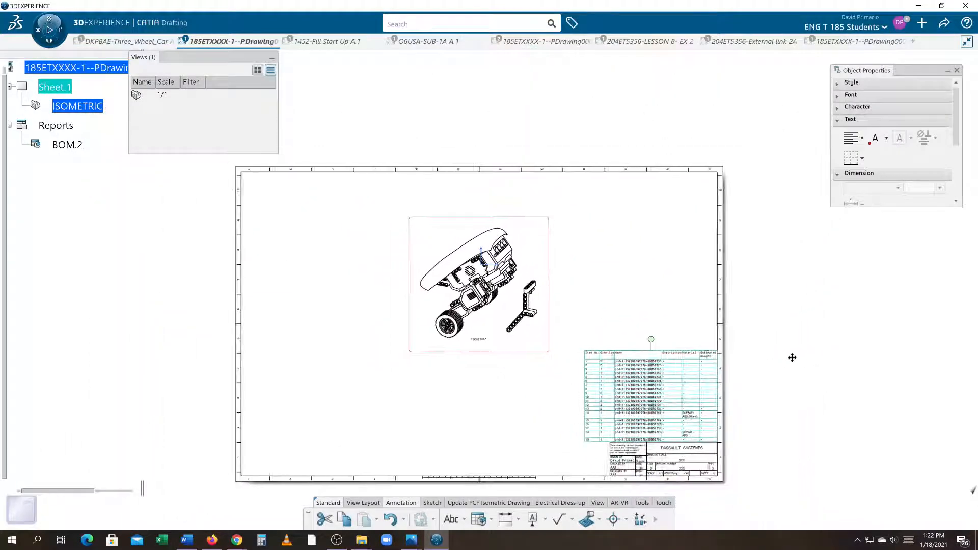
{"action": "middle_click_drag", "start_coordinate": [784, 356], "coordinate": [878, 380]}
{"action": "mouse_move", "coordinate": [734, 376]}
{"action": "left_mouse_down"}
{"action": "mouse_move", "coordinate": [453, 218]}
{"action": "mouse_move", "coordinate": [396, 207]}
{"action": "mouse_move", "coordinate": [393, 196]}
{"action": "left_mouse_up"}
{"action": "left_click", "coordinate": [641, 243]}
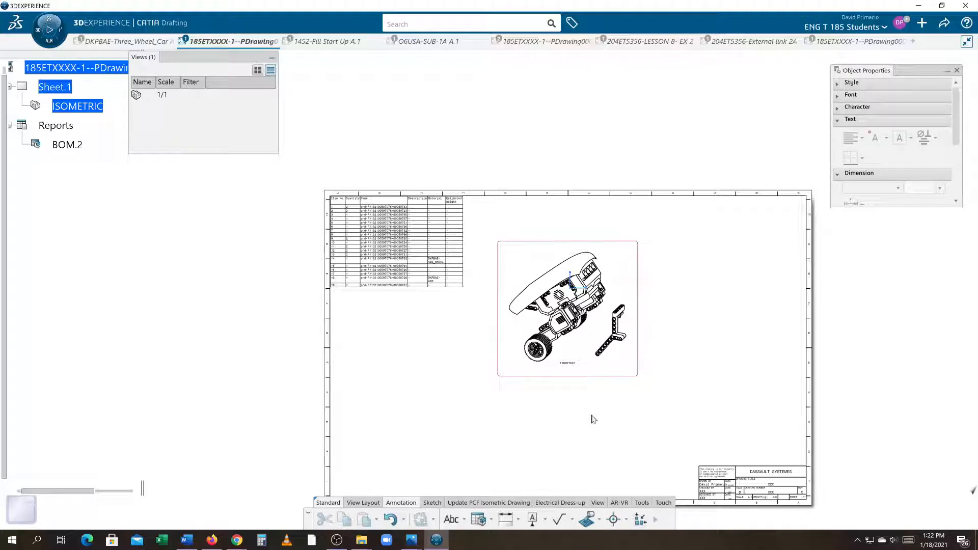
{"action": "scroll", "coordinate": [593, 419], "scroll_direction": "up", "scroll_amount": 5}
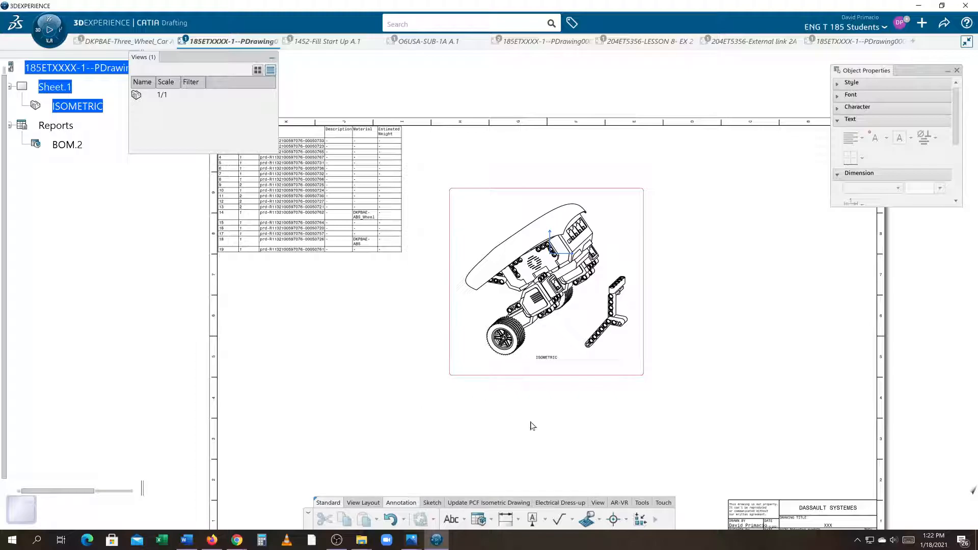
{"action": "middle_click_drag", "start_coordinate": [532, 426], "coordinate": [530, 382]}
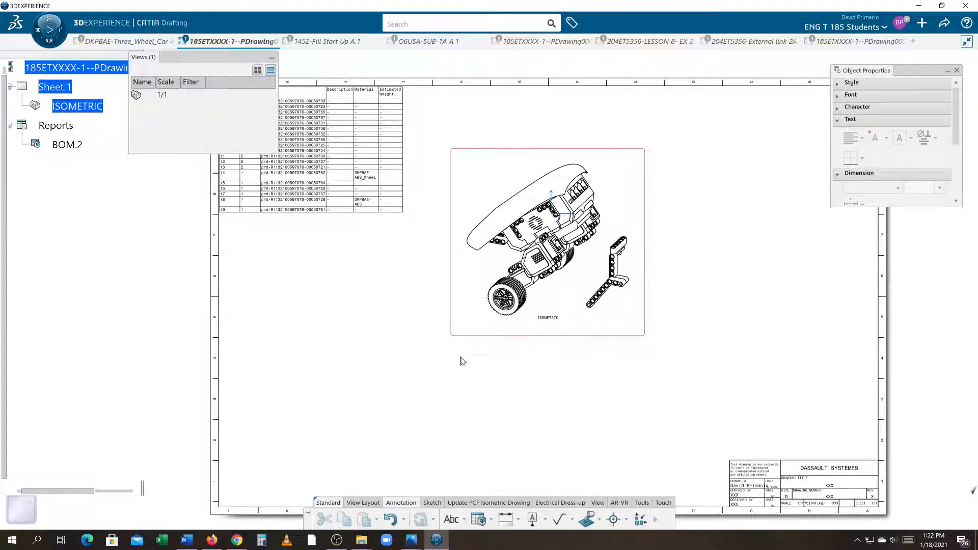
{"action": "mouse_move", "coordinate": [480, 368]}
{"action": "middle_mouse_down"}
{"action": "mouse_move", "coordinate": [499, 396]}
{"action": "mouse_move", "coordinate": [534, 378]}
{"action": "mouse_move", "coordinate": [543, 359]}
{"action": "mouse_move", "coordinate": [527, 384]}
{"action": "middle_mouse_up"}
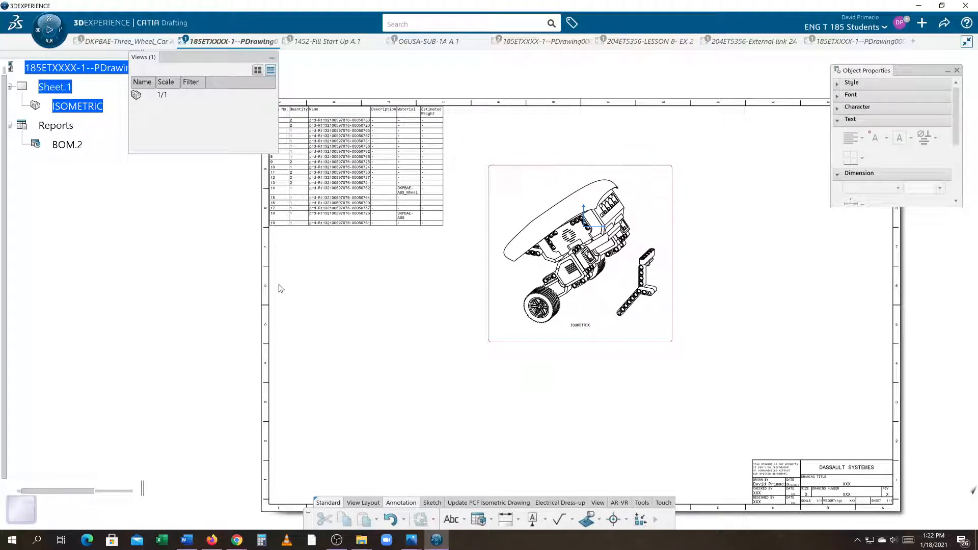
Switch to the 185ETXXXX-1--PDrawing00025149 drawing and delete its ballooned isometric view
{"action": "left_click", "coordinate": [844, 45]}
{"action": "mouse_move", "coordinate": [528, 160]}
{"action": "middle_mouse_down"}
{"action": "mouse_move", "coordinate": [558, 144]}
{"action": "mouse_move", "coordinate": [548, 188]}
{"action": "middle_mouse_up"}
{"action": "mouse_move", "coordinate": [491, 176]}
{"action": "middle_mouse_down"}
{"action": "mouse_move", "coordinate": [568, 204]}
{"action": "mouse_move", "coordinate": [566, 189]}
{"action": "middle_mouse_up"}
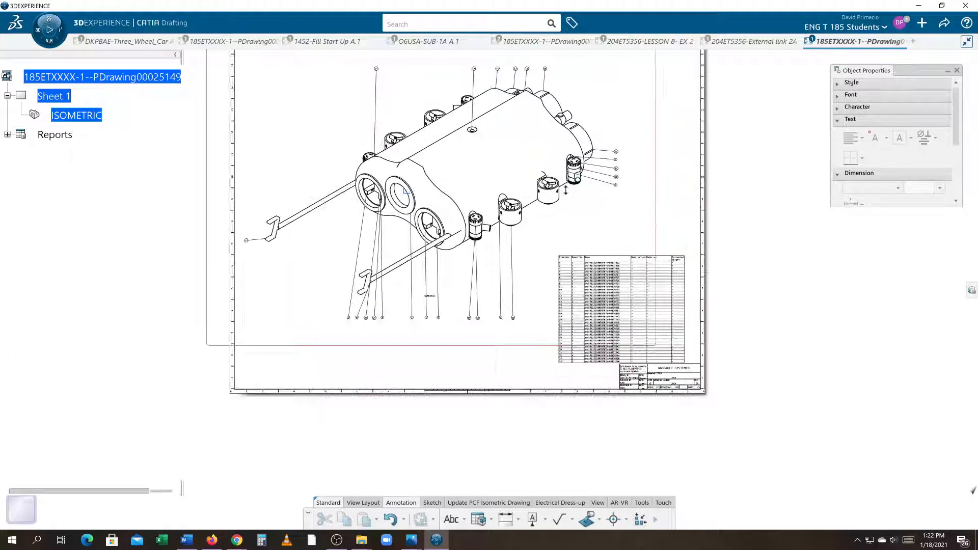
{"action": "middle_click_drag", "start_coordinate": [517, 152], "coordinate": [535, 221]}
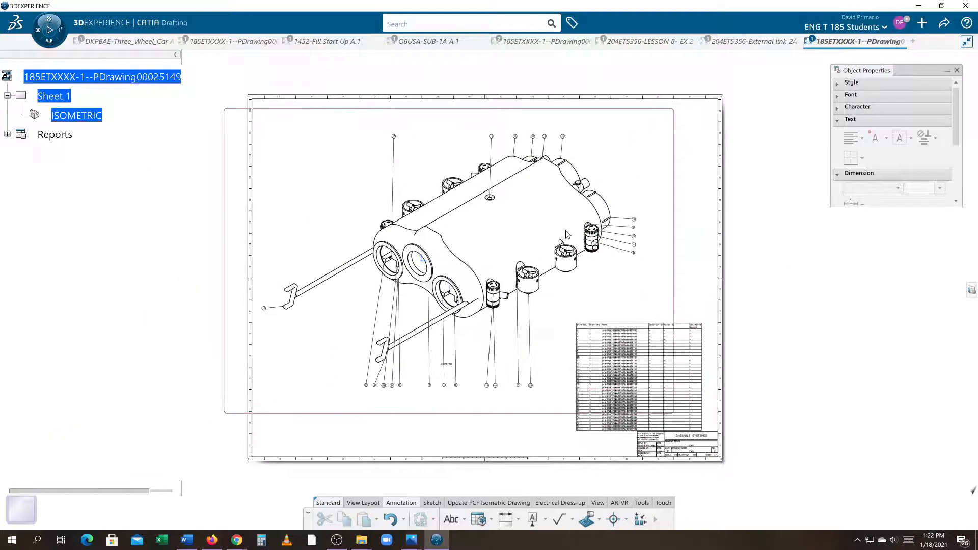
{"action": "right_click", "coordinate": [224, 313]}
{"action": "left_click", "coordinate": [244, 265]}
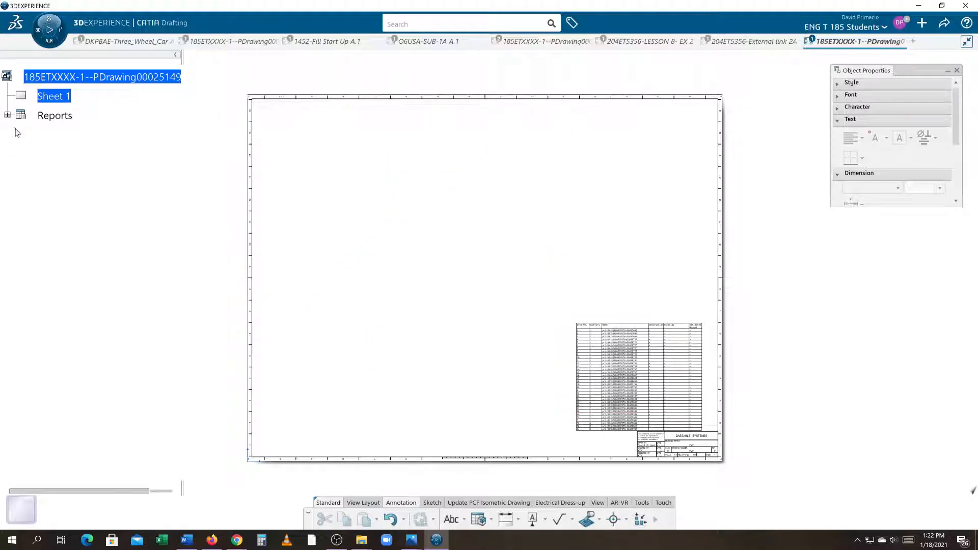
Delete the BOM.1 report from the drawing's Reports to clear the table off the sheet
{"action": "left_click", "coordinate": [8, 116]}
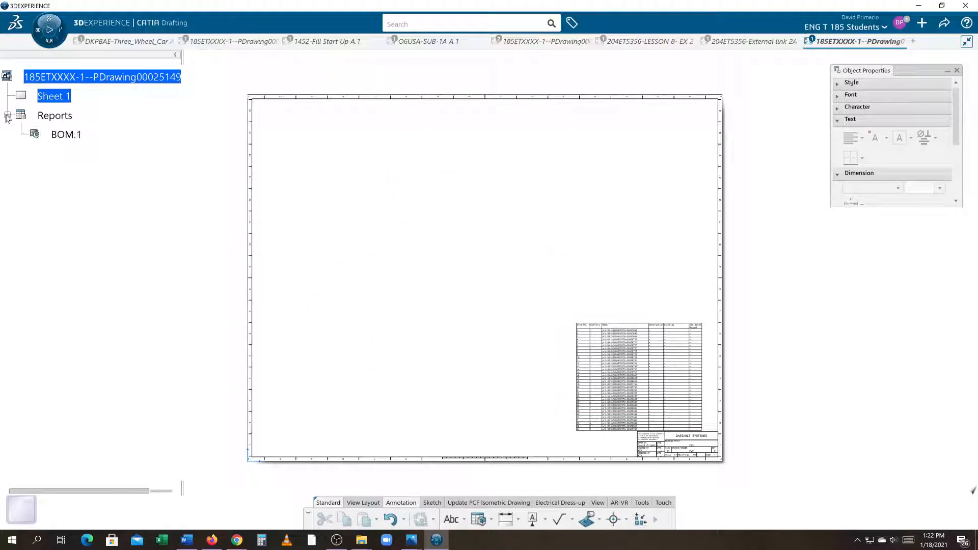
{"action": "left_click", "coordinate": [67, 136]}
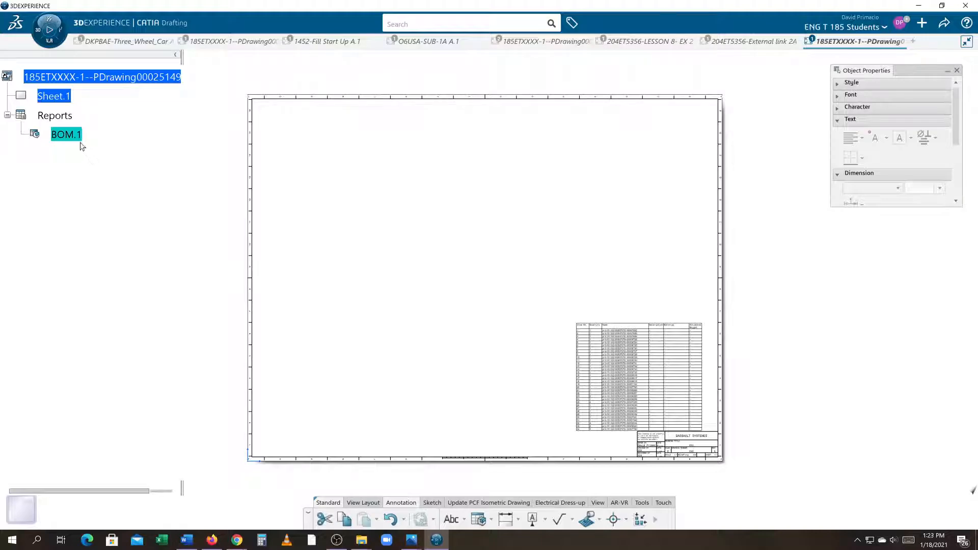
{"action": "right_click", "coordinate": [60, 154]}
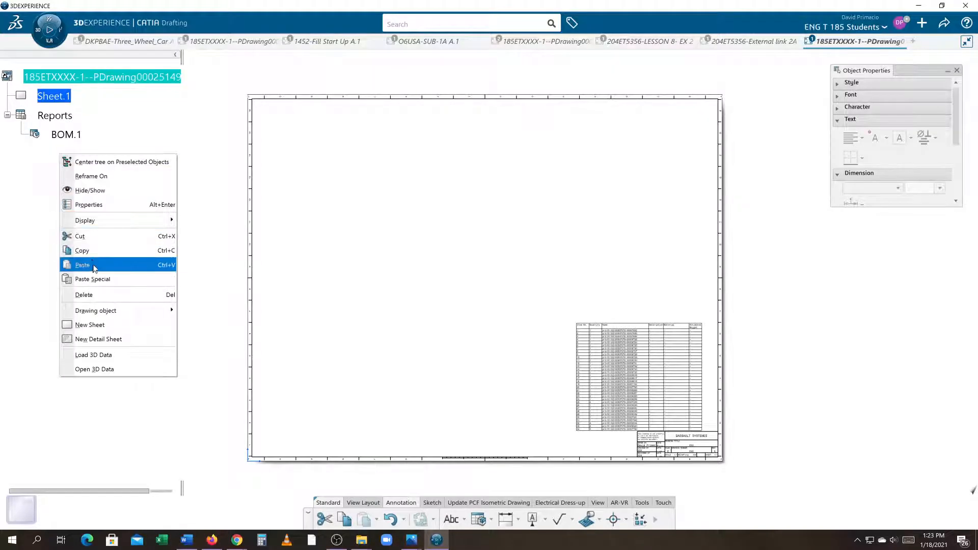
{"action": "left_click", "coordinate": [89, 294]}
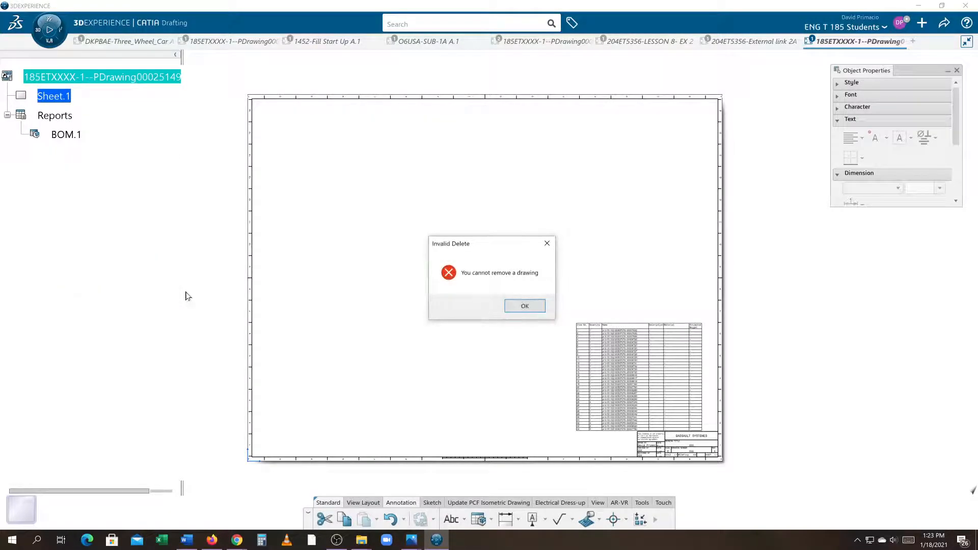
{"action": "left_click", "coordinate": [522, 306]}
{"action": "right_click", "coordinate": [78, 137]}
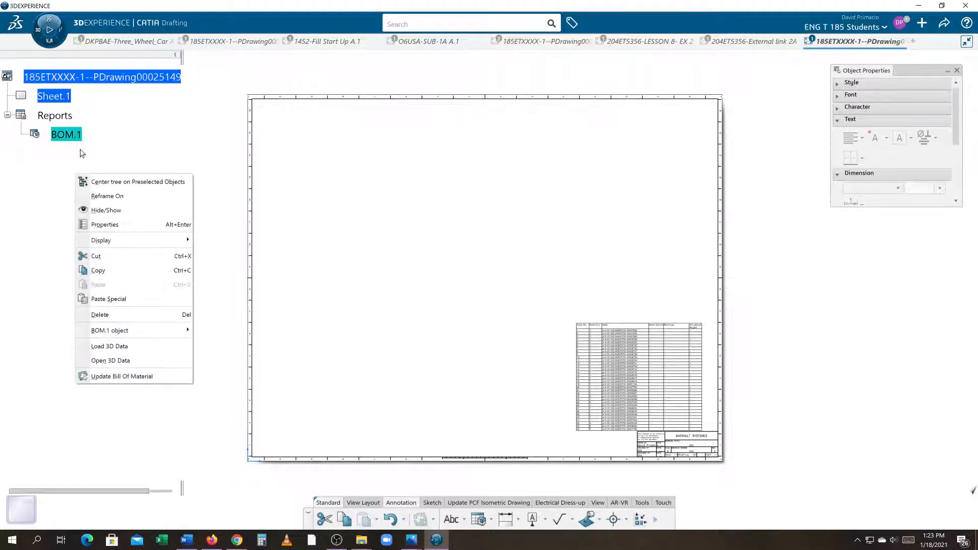
{"action": "left_click", "coordinate": [128, 312]}
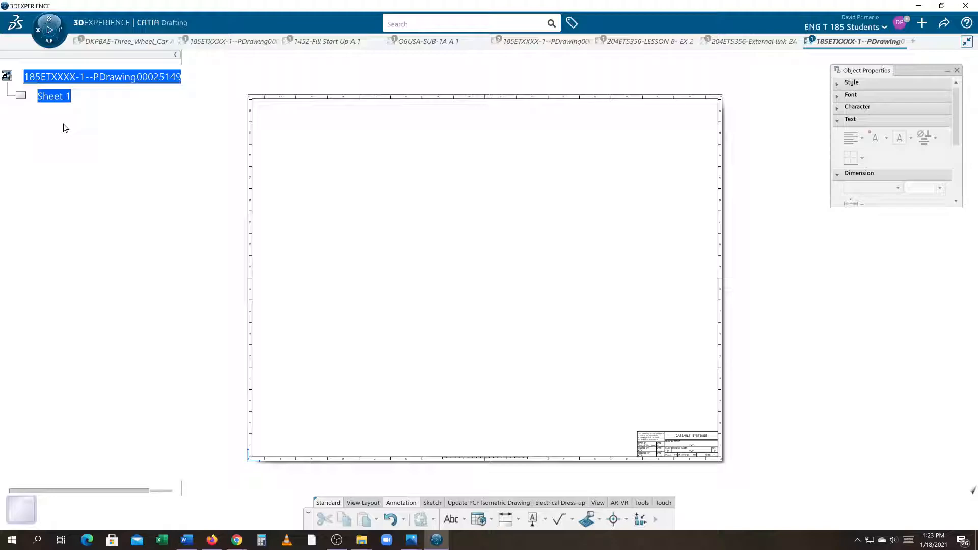
{"action": "left_click", "coordinate": [195, 260]}
{"action": "mouse_move", "coordinate": [195, 261]}
{"action": "middle_mouse_down"}
{"action": "mouse_move", "coordinate": [218, 260]}
{"action": "mouse_move", "coordinate": [202, 240]}
{"action": "middle_mouse_up"}
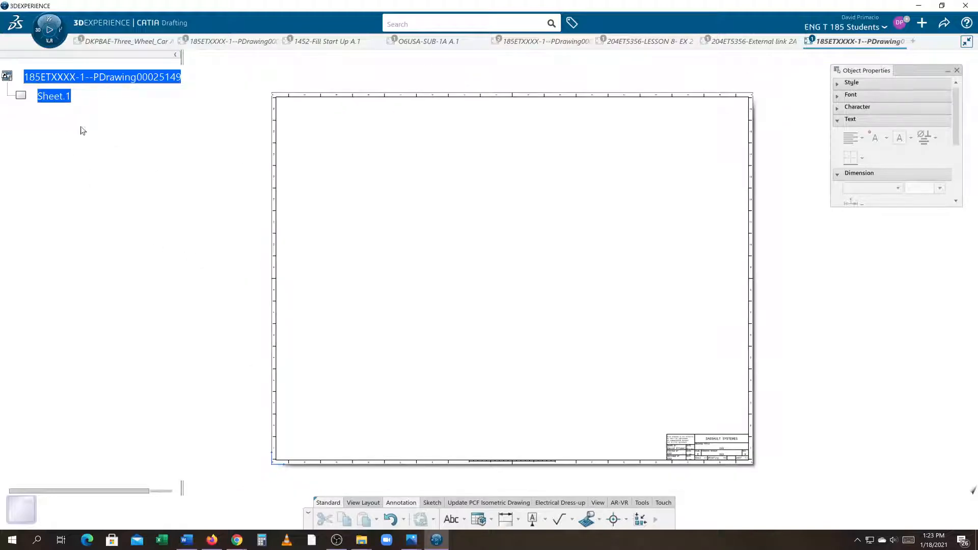
{"action": "right_click", "coordinate": [57, 97]}
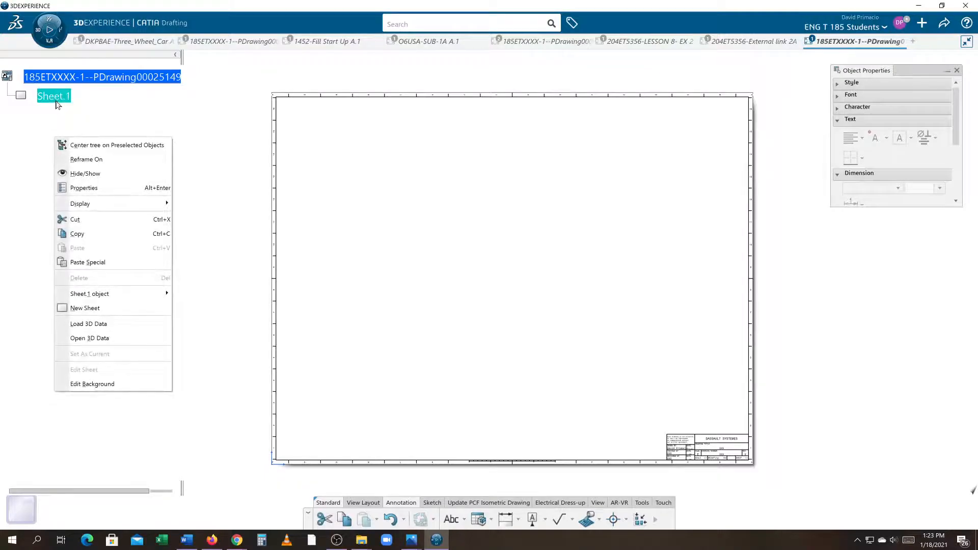
{"action": "left_click", "coordinate": [29, 165]}
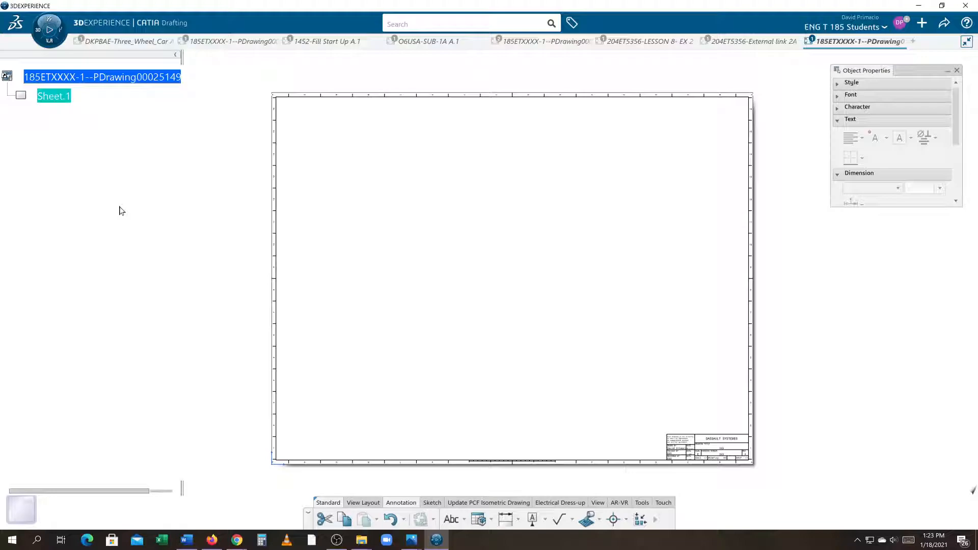
Change the sheet format to D ANSI landscape and resize the frame and title block to fit it
{"action": "left_click", "coordinate": [371, 502]}
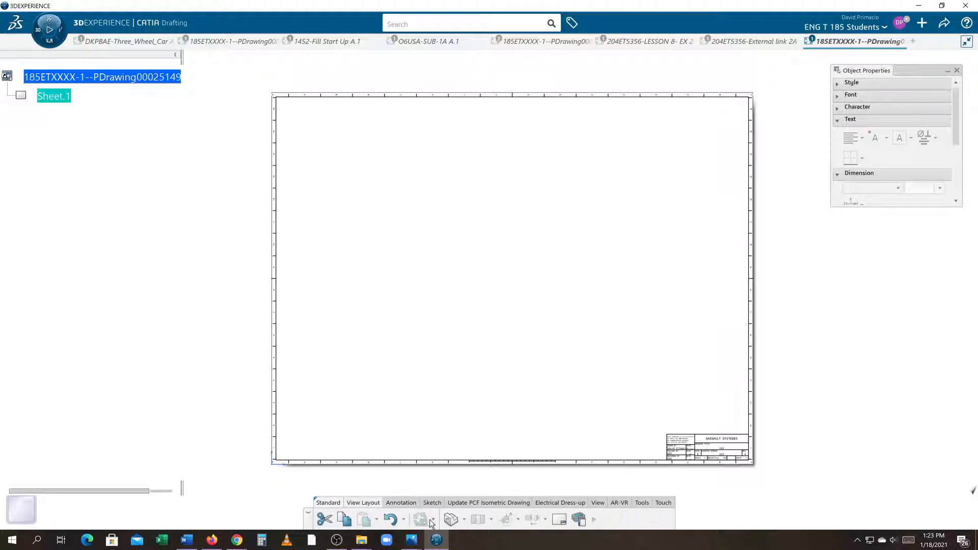
{"action": "left_click", "coordinate": [559, 524]}
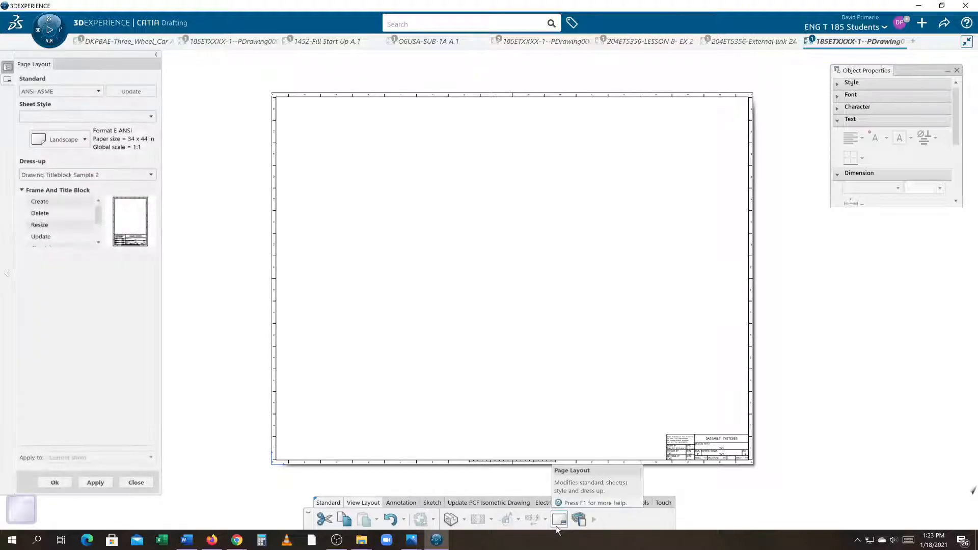
{"action": "left_click", "coordinate": [150, 117]}
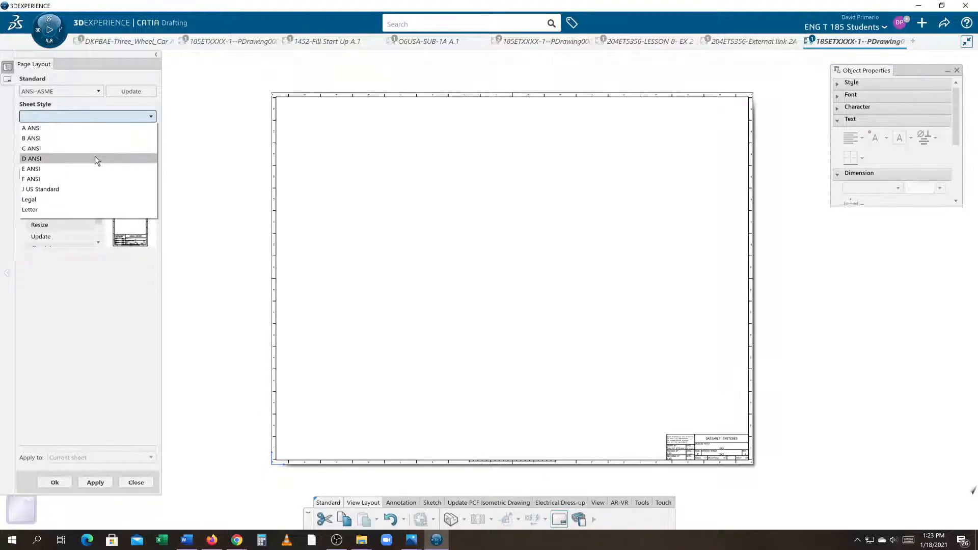
{"action": "left_click", "coordinate": [94, 156]}
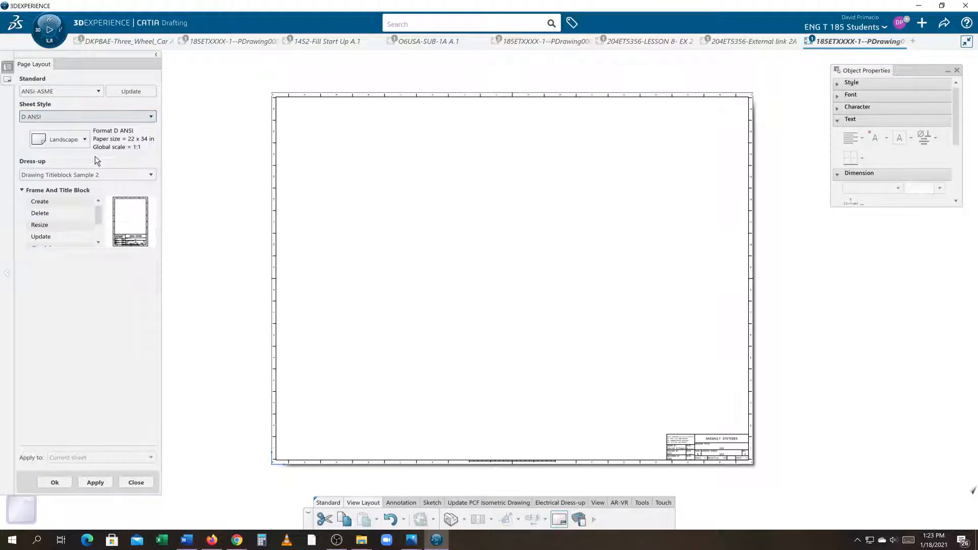
{"action": "left_click", "coordinate": [46, 224]}
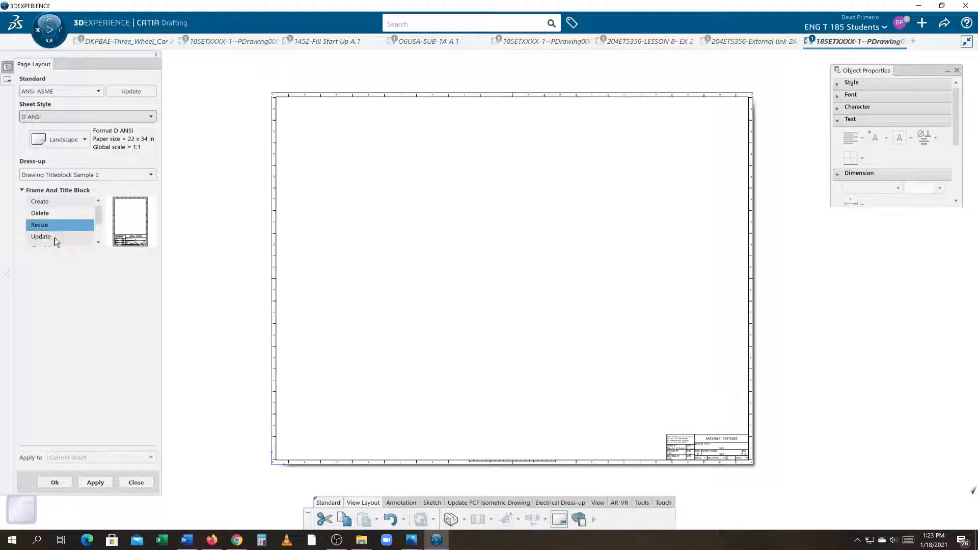
{"action": "left_click", "coordinate": [92, 483]}
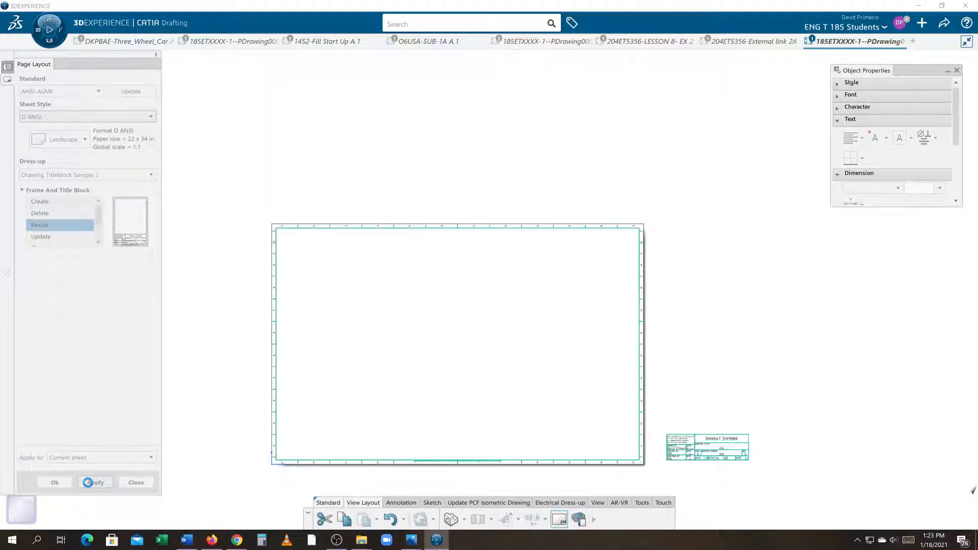
{"action": "mouse_move", "coordinate": [251, 420]}
{"action": "middle_mouse_down"}
{"action": "mouse_move", "coordinate": [338, 374]}
{"action": "mouse_move", "coordinate": [332, 349]}
{"action": "middle_mouse_up"}
{"action": "middle_click_drag", "start_coordinate": [506, 313], "coordinate": [492, 328]}
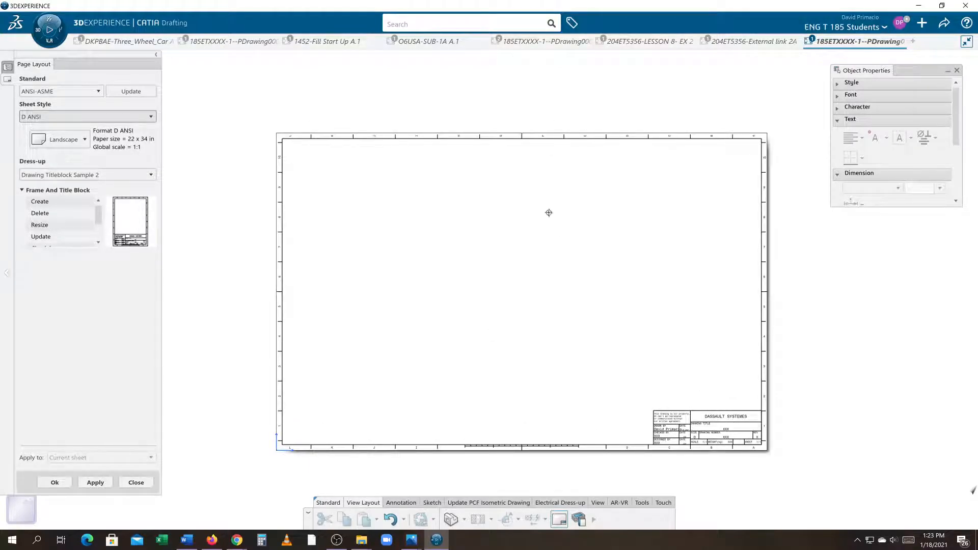
Create an isometric view of the O6USA-SUB-1A assembly on the drawing sheet and clear the floating panels out of the way
{"action": "left_click", "coordinate": [451, 521]}
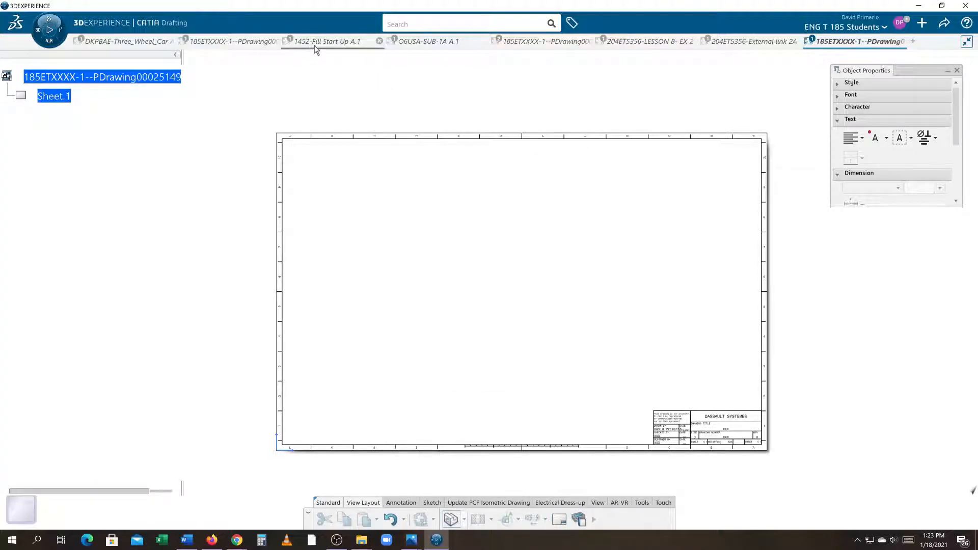
{"action": "mouse_move", "coordinate": [409, 44]}
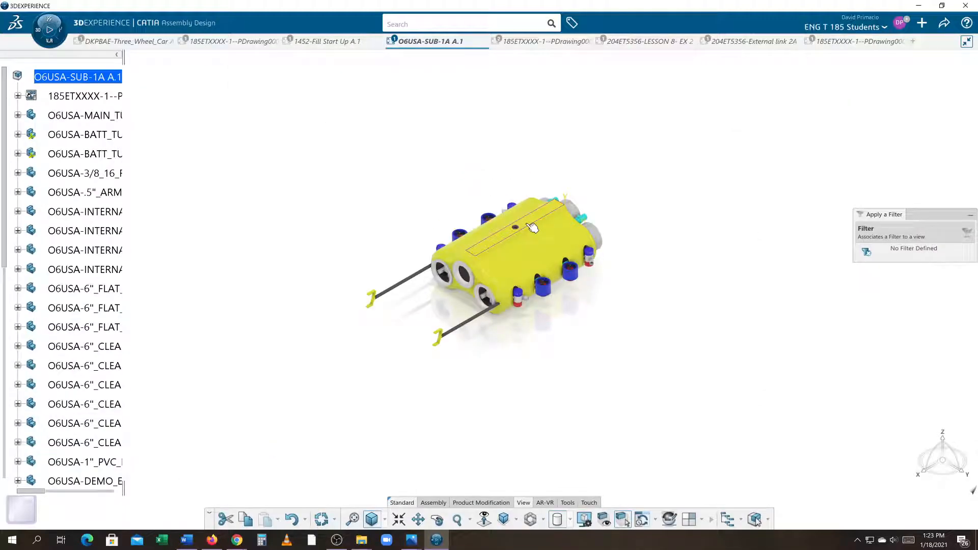
{"action": "mouse_move", "coordinate": [530, 226]}
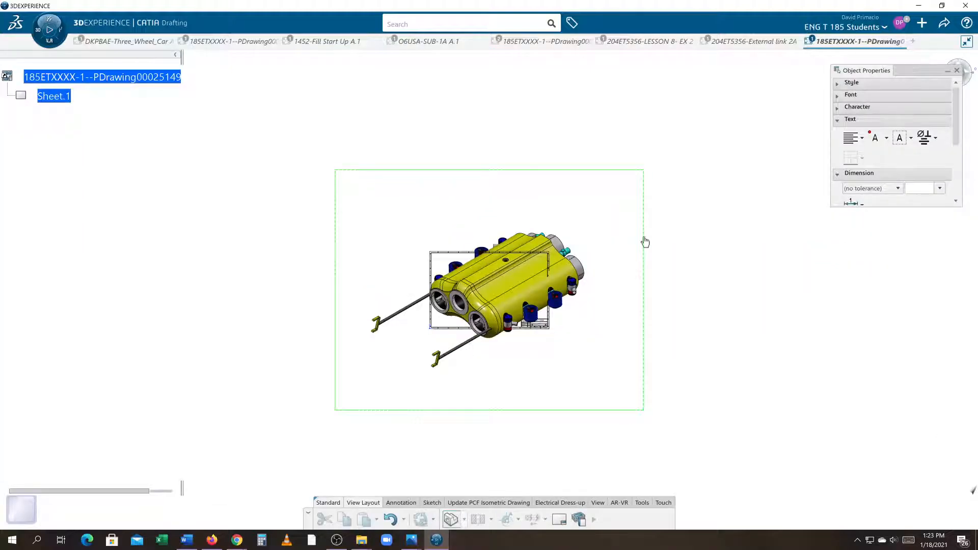
{"action": "mouse_move", "coordinate": [555, 381]}
{"action": "middle_mouse_down"}
{"action": "mouse_move", "coordinate": [616, 351]}
{"action": "mouse_move", "coordinate": [625, 322]}
{"action": "mouse_move", "coordinate": [674, 334]}
{"action": "mouse_move", "coordinate": [567, 367]}
{"action": "mouse_move", "coordinate": [572, 360]}
{"action": "mouse_move", "coordinate": [597, 363]}
{"action": "mouse_move", "coordinate": [586, 387]}
{"action": "middle_mouse_up"}
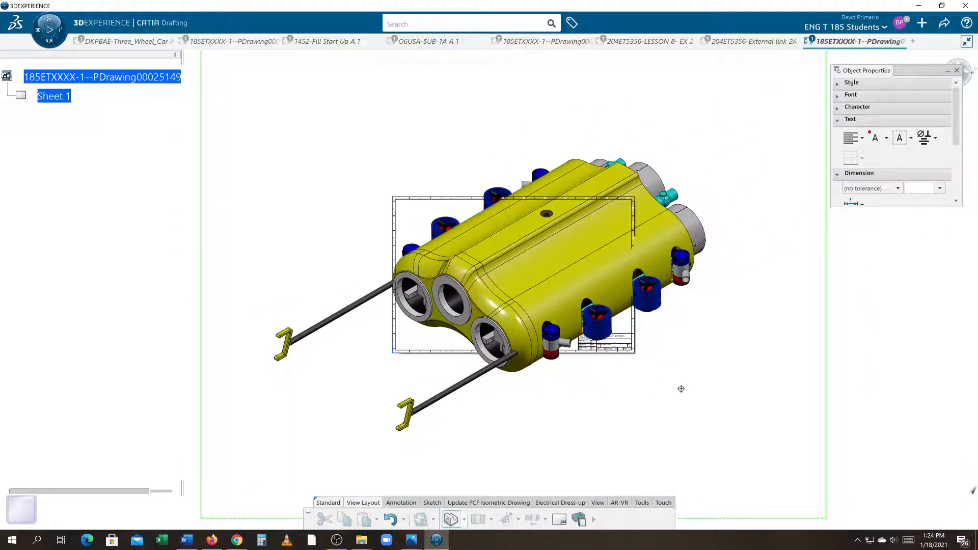
{"action": "left_click", "coordinate": [535, 290]}
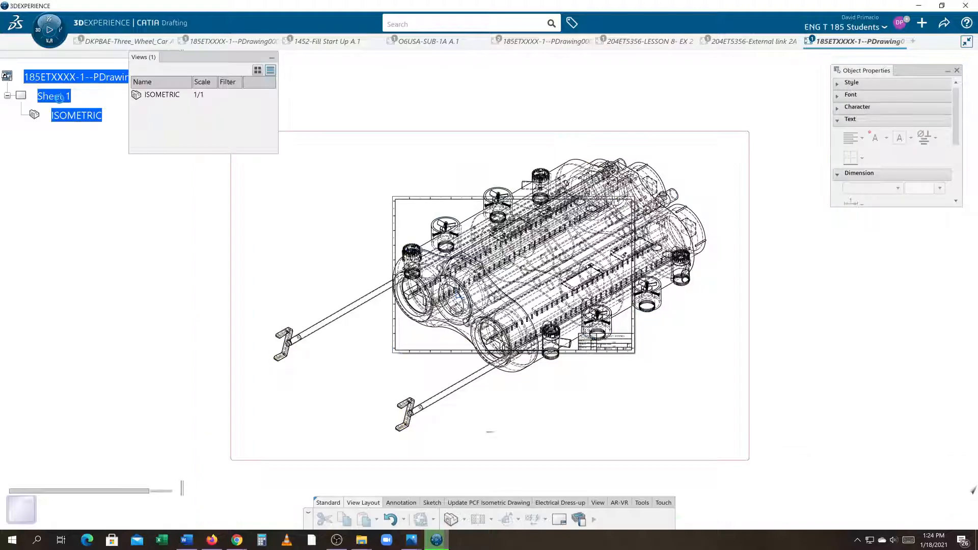
{"action": "left_click", "coordinate": [272, 57]}
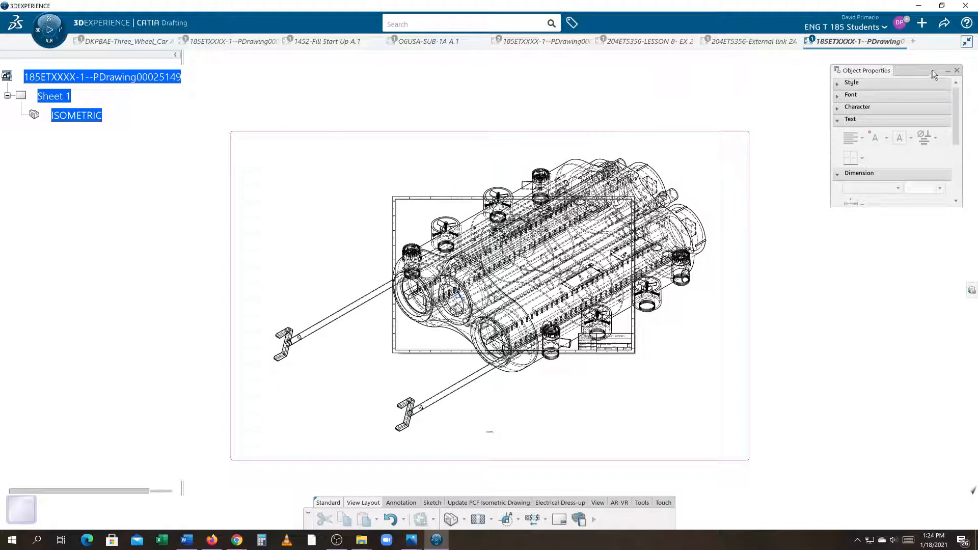
{"action": "left_click", "coordinate": [948, 71]}
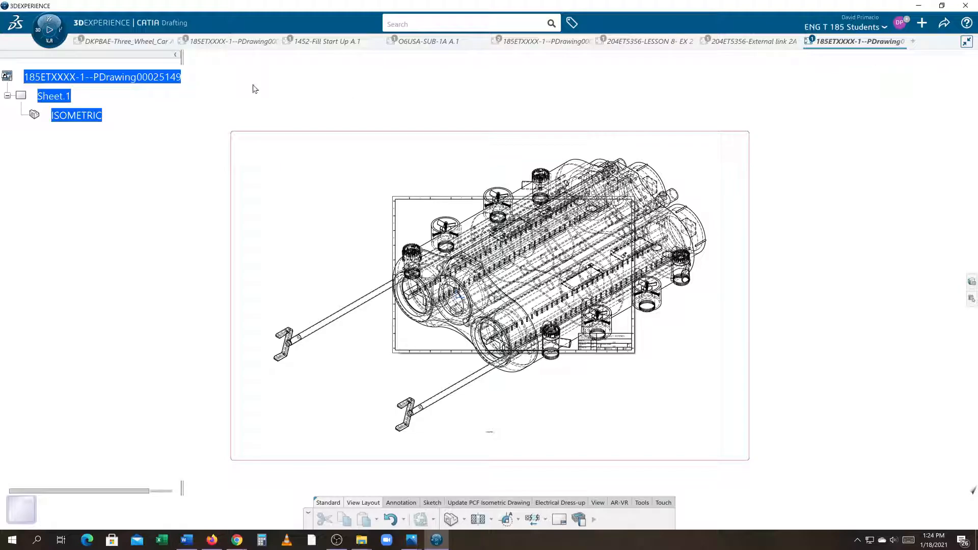
Turn off hidden lines, axes, center lines, fillets and pattern in the isometric view's generation properties
{"action": "right_click", "coordinate": [78, 118]}
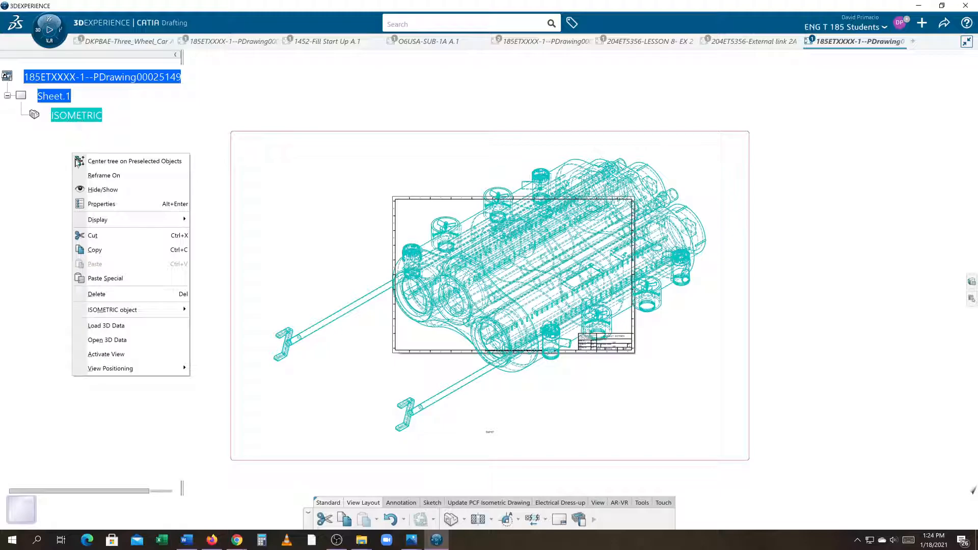
{"action": "left_click", "coordinate": [95, 204]}
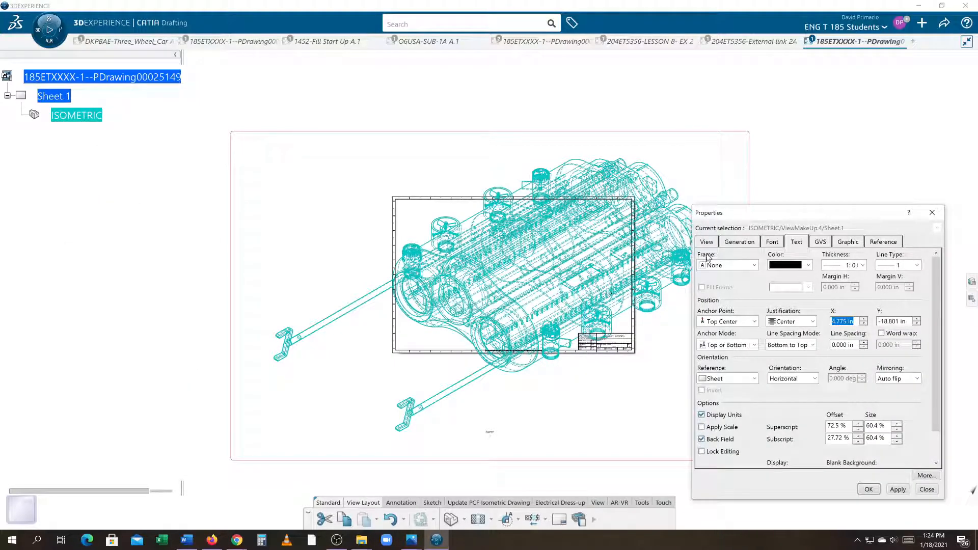
{"action": "left_click", "coordinate": [736, 242]}
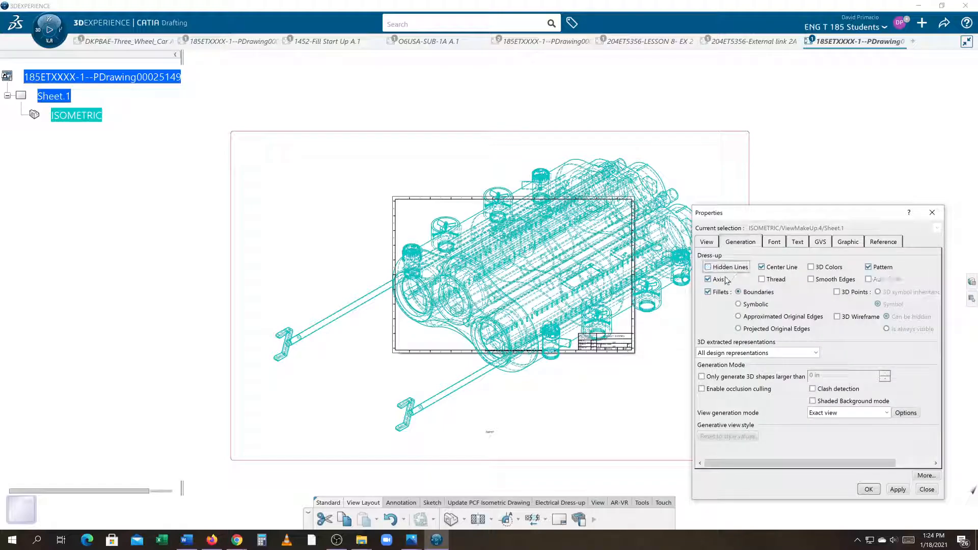
{"action": "left_click", "coordinate": [708, 293]}
{"action": "left_click", "coordinate": [774, 267]}
{"action": "left_click", "coordinate": [879, 268]}
{"action": "left_click", "coordinate": [896, 490]}
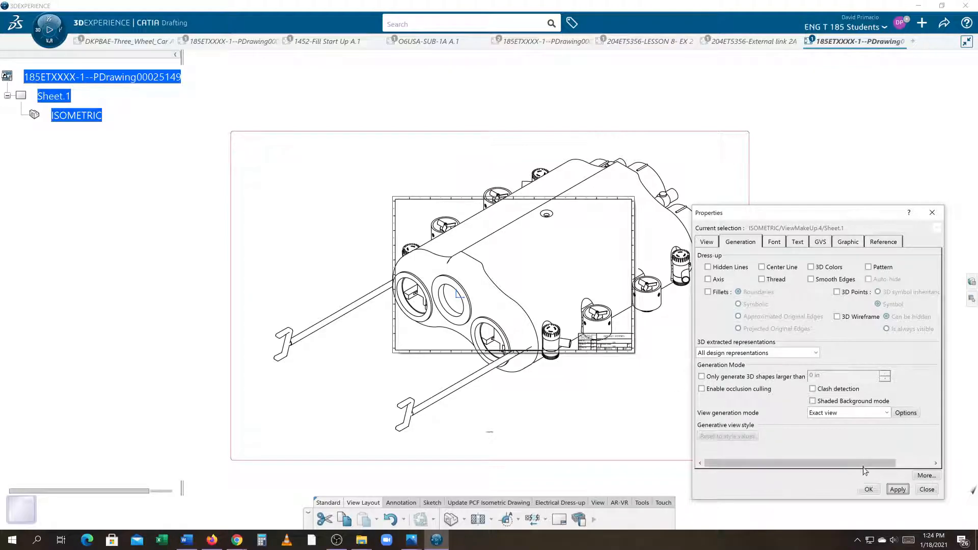
{"action": "left_click", "coordinate": [867, 488]}
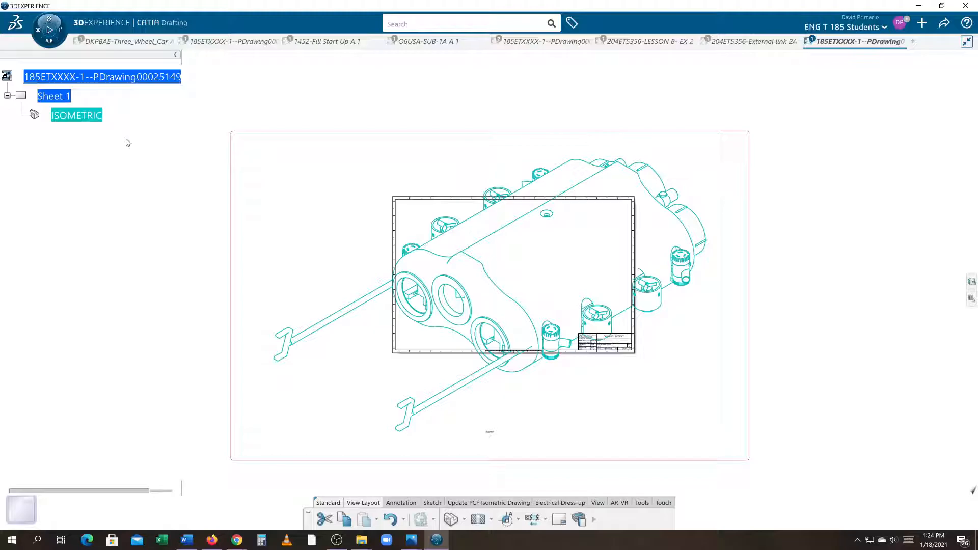
Set the scale of Sheet.1 to 1:2 in its properties
{"action": "right_click", "coordinate": [60, 99]}
{"action": "left_click", "coordinate": [84, 186]}
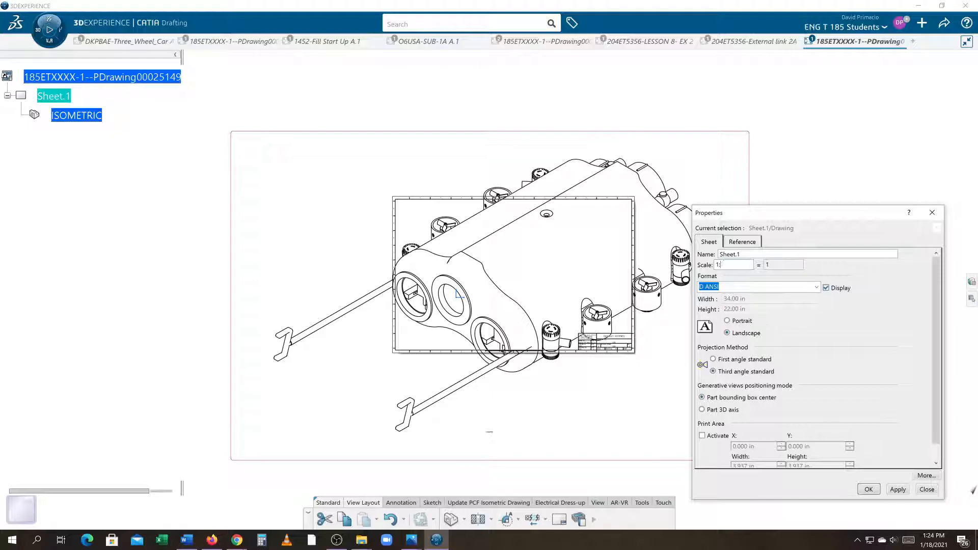
{"action": "key", "text": "Return"}
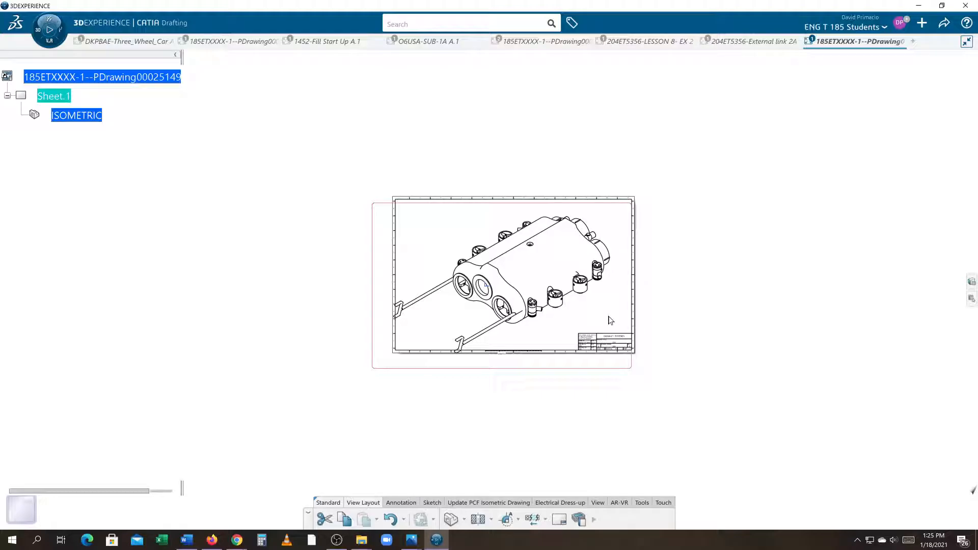
{"action": "scroll", "coordinate": [585, 359], "scroll_direction": "up", "scroll_amount": 4}
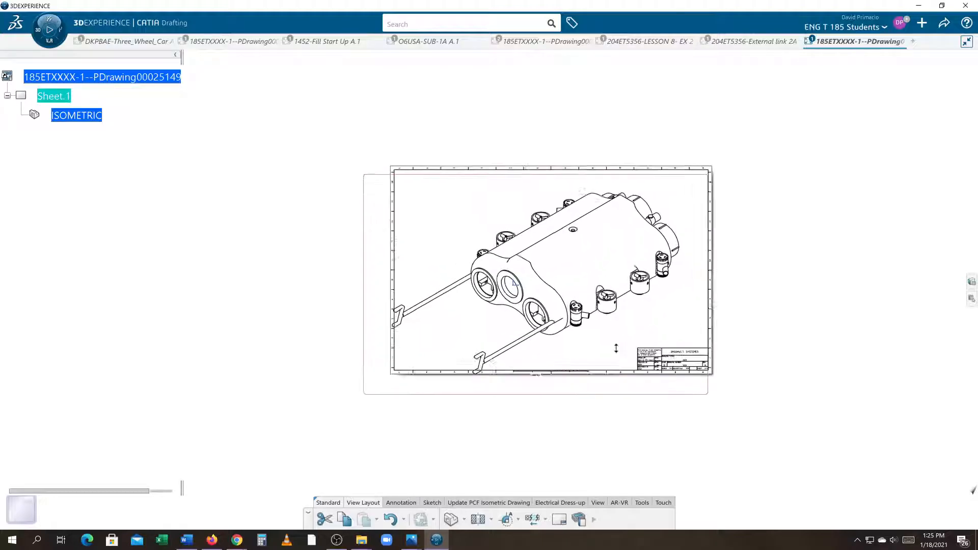
{"action": "scroll", "coordinate": [633, 348], "scroll_direction": "up", "scroll_amount": 2}
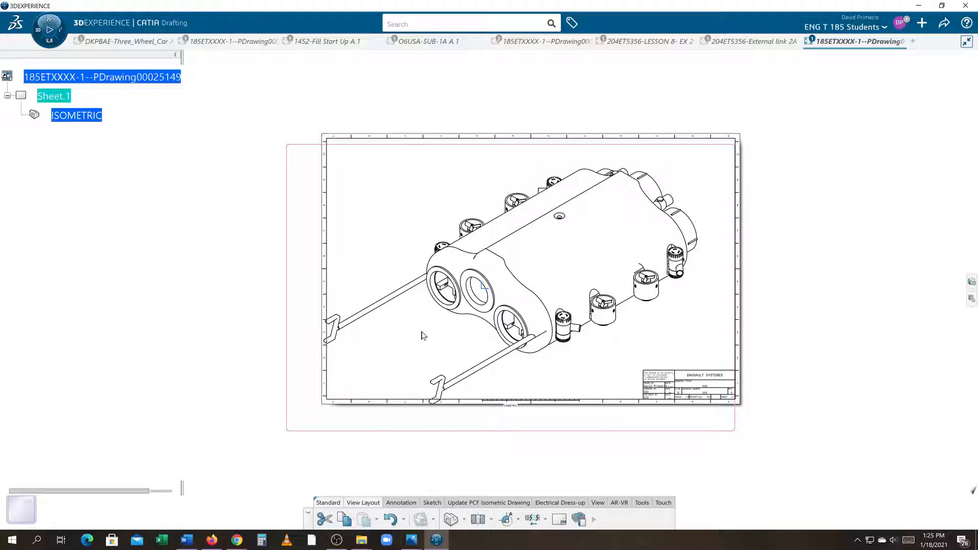
{"action": "scroll", "coordinate": [419, 341], "scroll_direction": "up", "scroll_amount": 2}
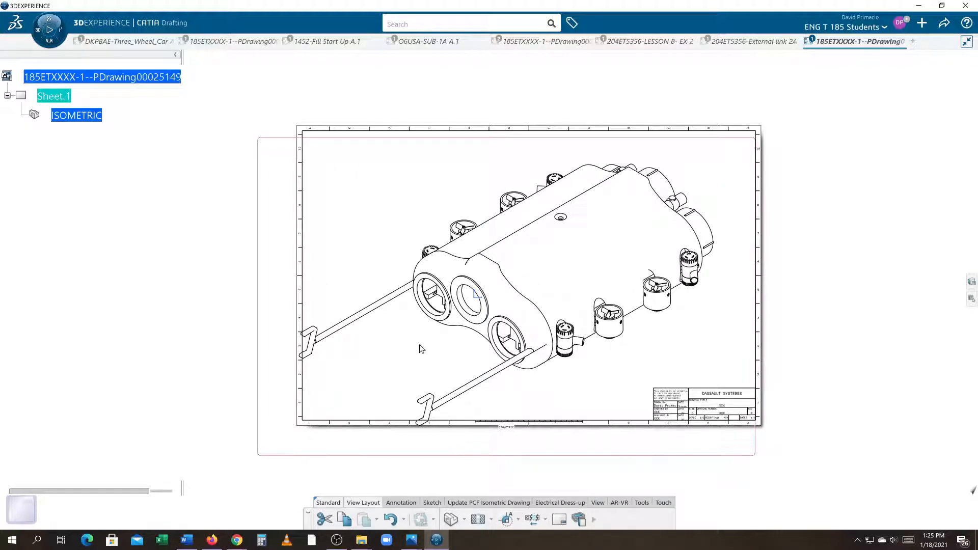
{"action": "middle_click_drag", "start_coordinate": [420, 348], "coordinate": [433, 348]}
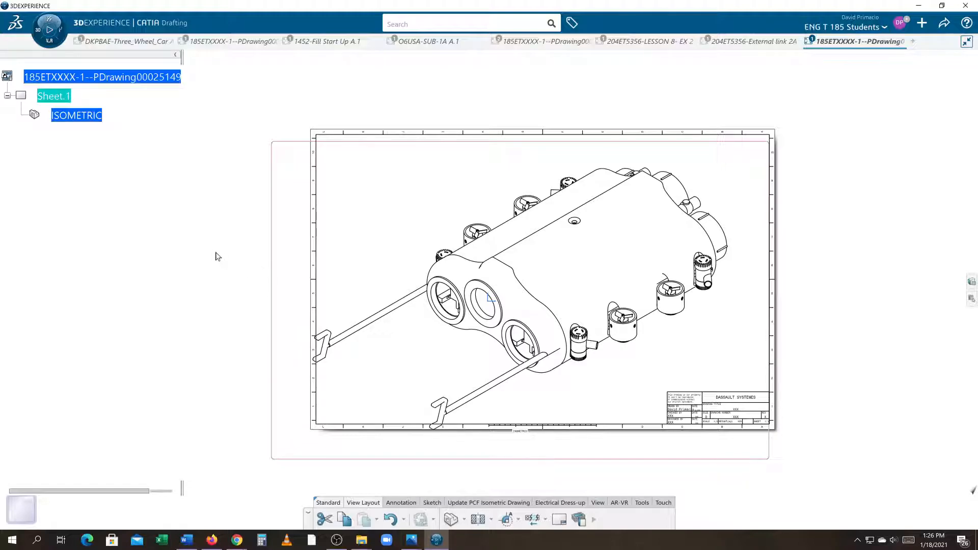
Change the sheet format to E ANSI landscape and resize the frame and title block to match
{"action": "right_click", "coordinate": [51, 100]}
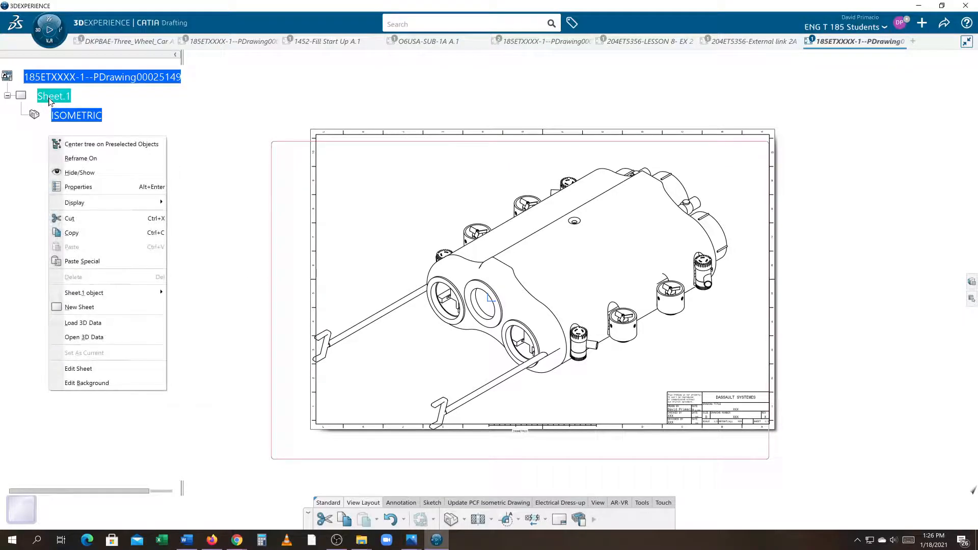
{"action": "left_click", "coordinate": [86, 369]}
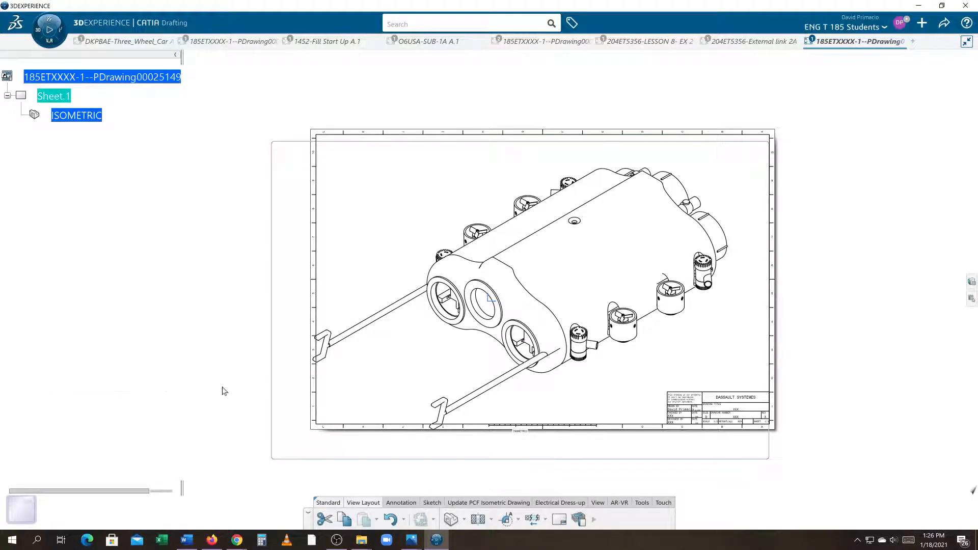
{"action": "left_click", "coordinate": [558, 520]}
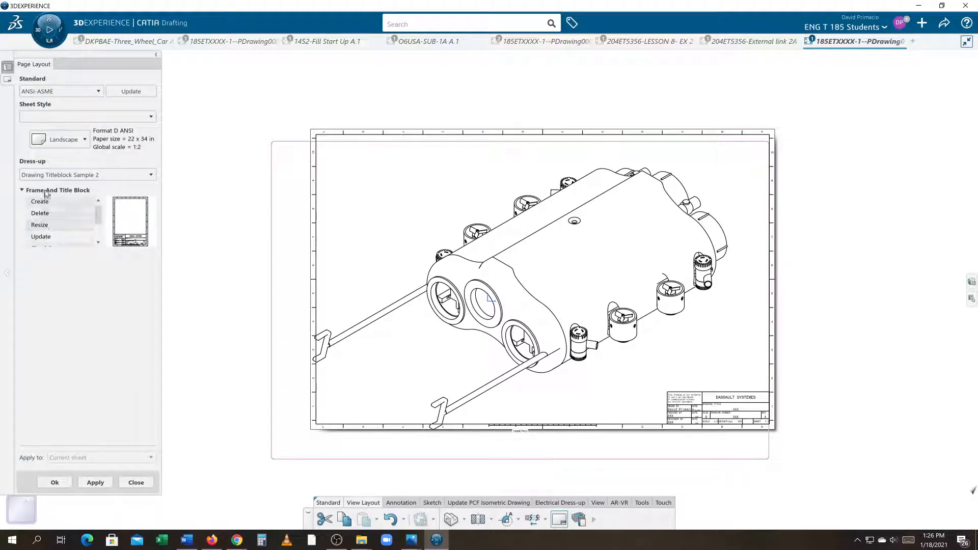
{"action": "left_click", "coordinate": [152, 117]}
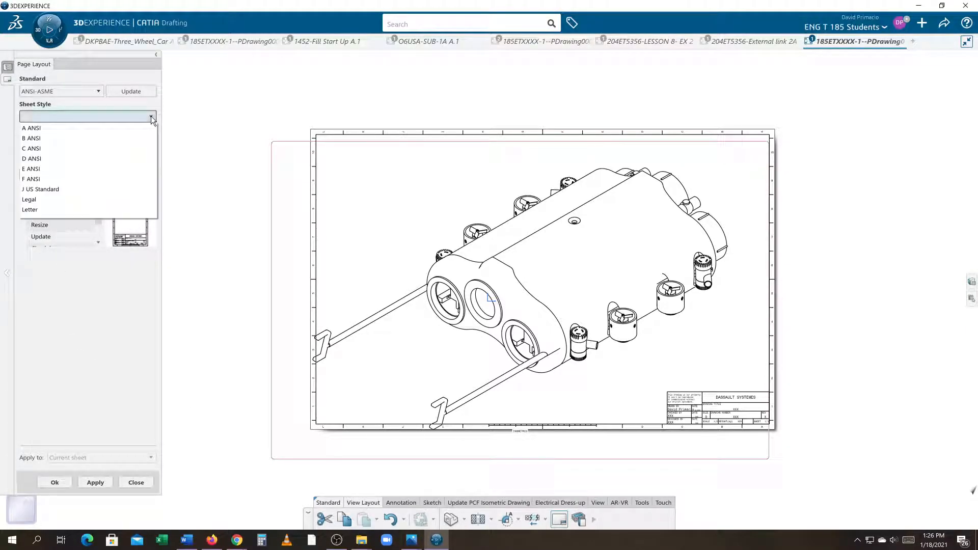
{"action": "left_click", "coordinate": [83, 163]}
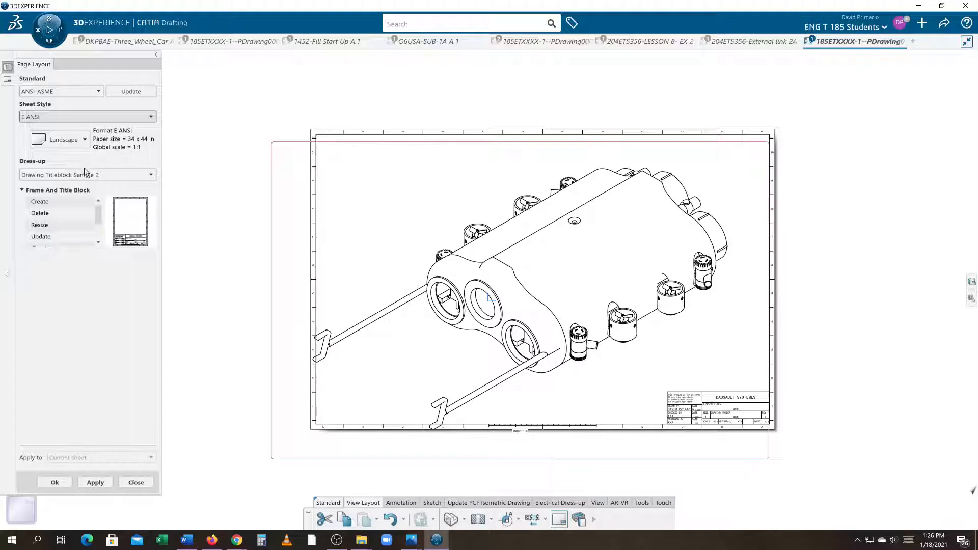
{"action": "left_click", "coordinate": [56, 225]}
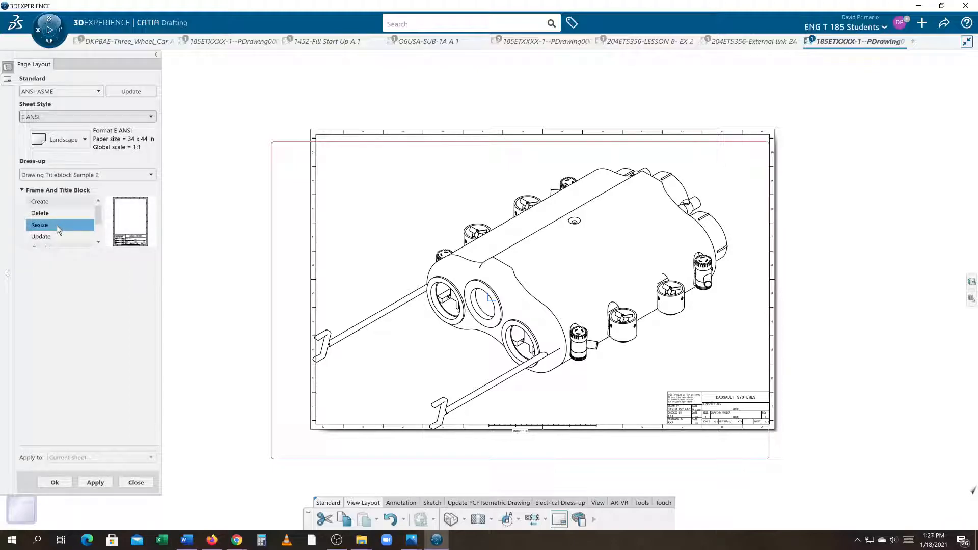
{"action": "left_click", "coordinate": [87, 481]}
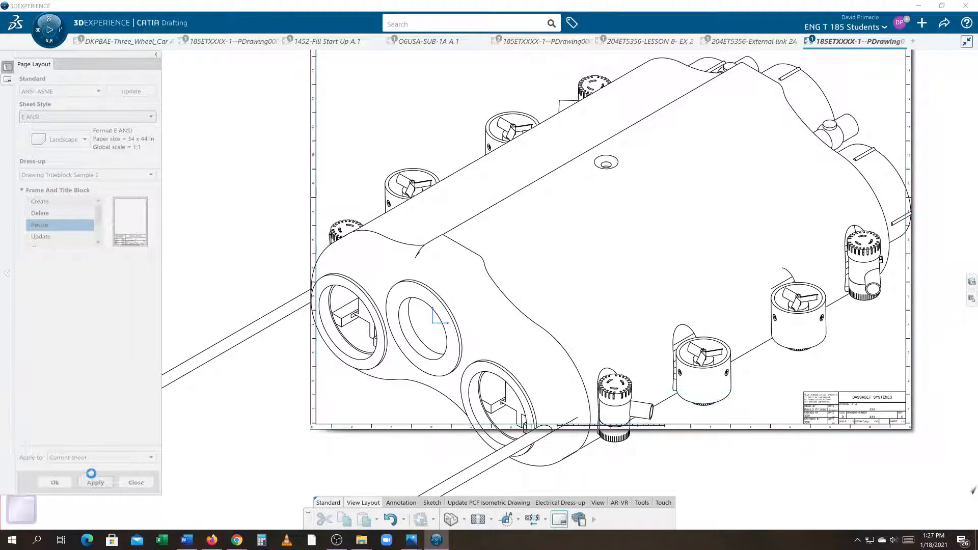
{"action": "middle_click_drag", "start_coordinate": [227, 380], "coordinate": [234, 409]}
{"action": "middle_click_drag", "start_coordinate": [284, 391], "coordinate": [271, 403]}
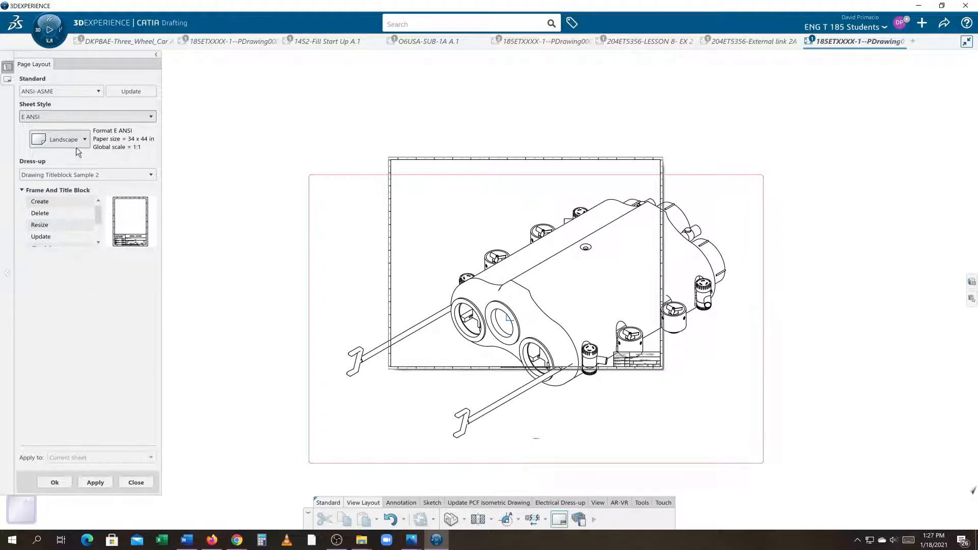
{"action": "left_click", "coordinate": [54, 483]}
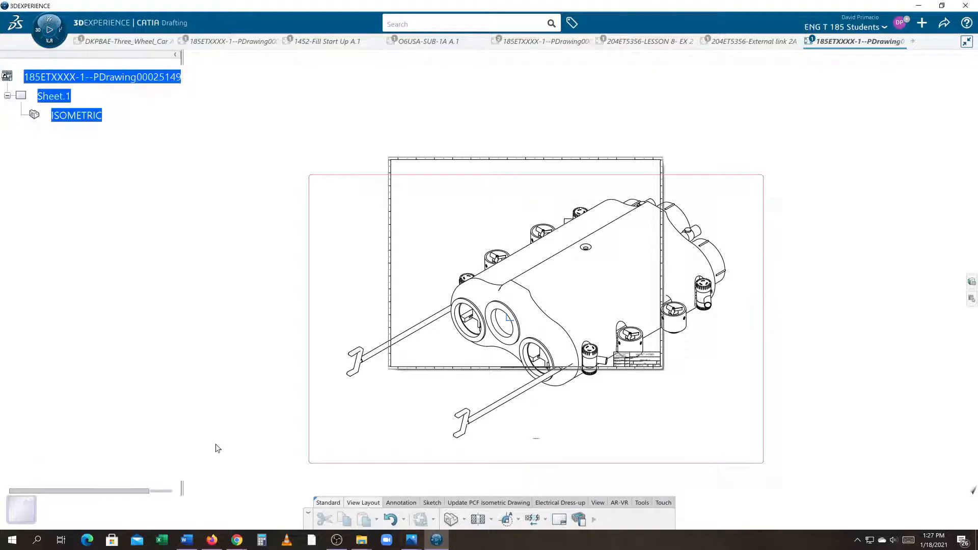
Set the scale of the ISOMETRIC view to 1:2 in its view properties
{"action": "right_click", "coordinate": [82, 116]}
{"action": "left_click", "coordinate": [102, 204]}
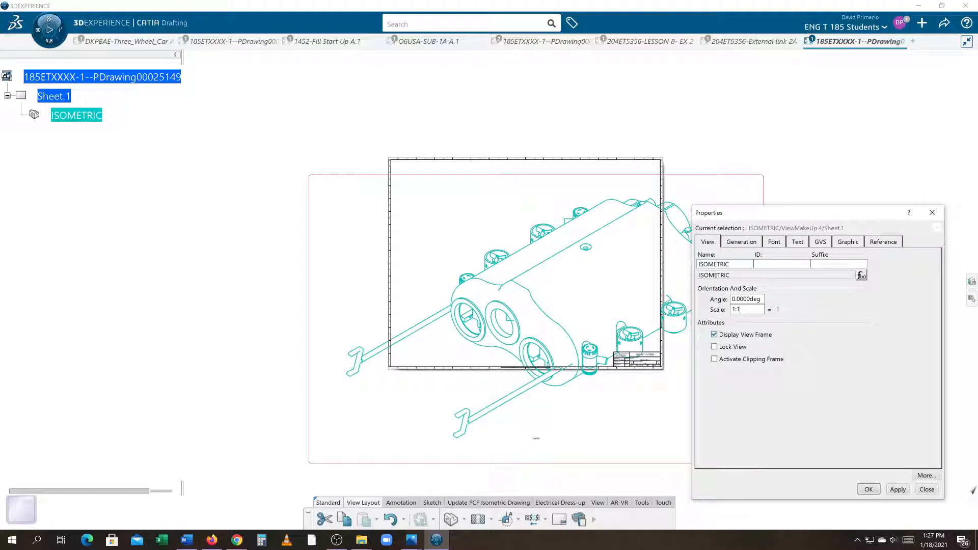
{"action": "type", "text": "2"}
{"action": "key", "text": "Return"}
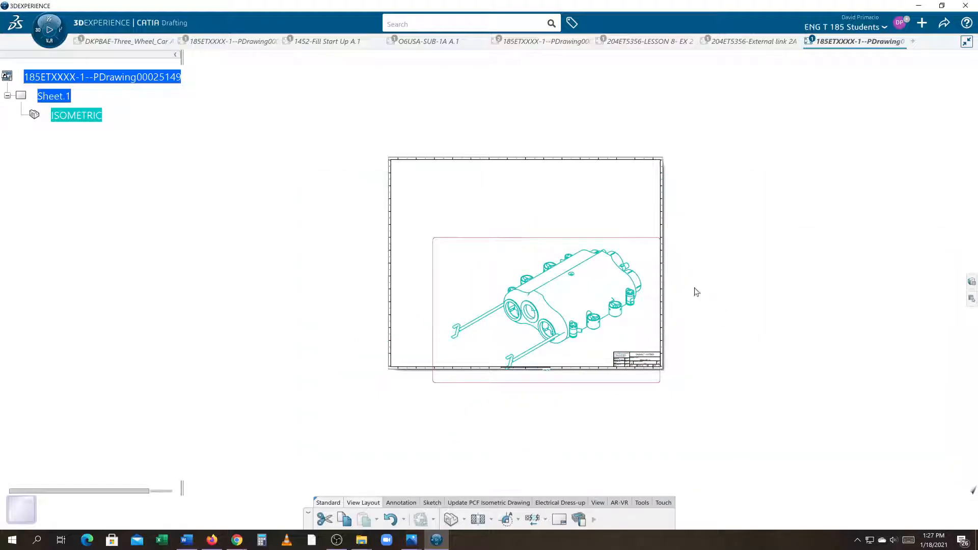
Move the isometric view up into the upper-left area of the sheet, so the whole assembly lies inside the drawing frame
{"action": "left_click_drag", "start_coordinate": [575, 237], "coordinate": [524, 186]}
{"action": "middle_click_drag", "start_coordinate": [710, 264], "coordinate": [717, 283]}
{"action": "left_click_drag", "start_coordinate": [634, 281], "coordinate": [633, 264]}
{"action": "scroll", "coordinate": [769, 293], "scroll_direction": "up", "scroll_amount": 3}
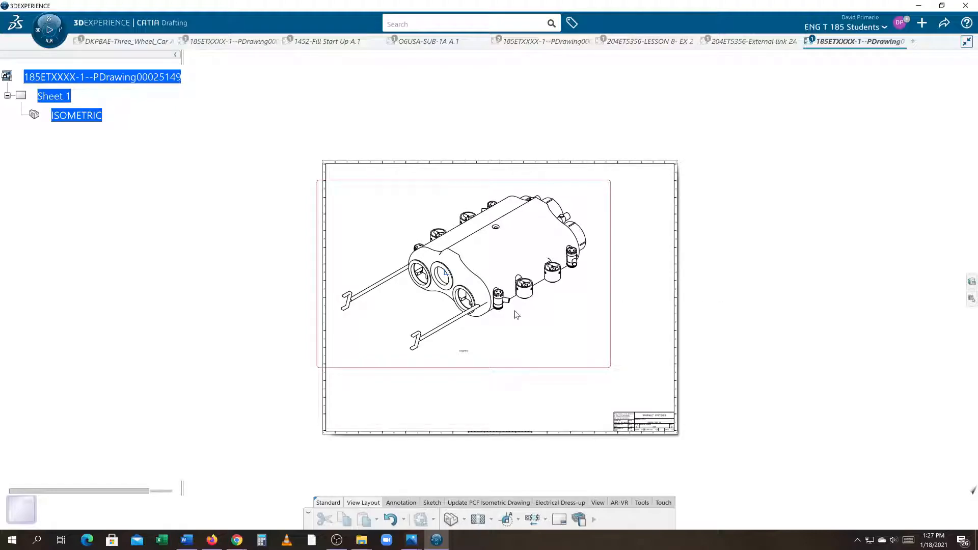
{"action": "middle_click_drag", "start_coordinate": [535, 337], "coordinate": [548, 312], "text": "ctrl"}
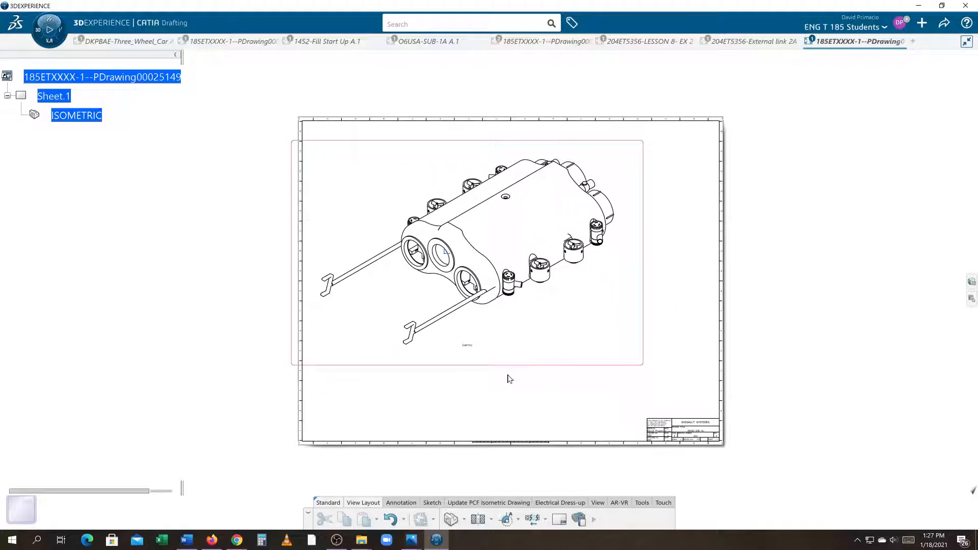
Insert a bill of material with the Default style and position its table directly above the title block inside the frame
{"action": "left_click", "coordinate": [401, 503]}
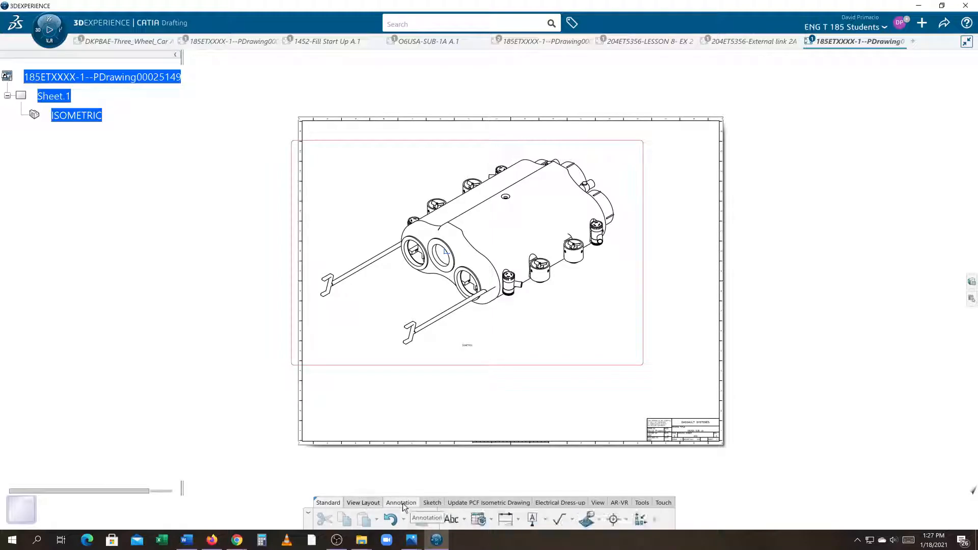
{"action": "left_click", "coordinate": [492, 522]}
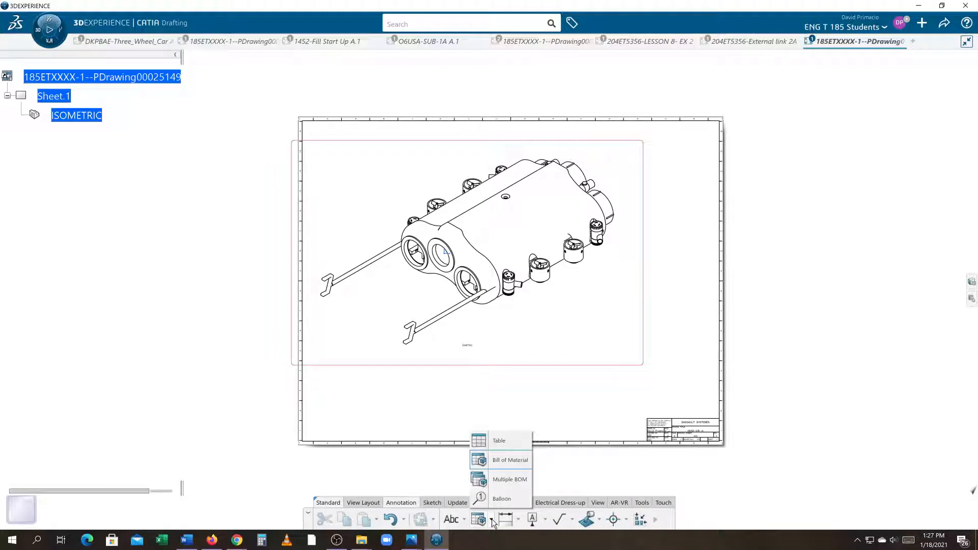
{"action": "left_click", "coordinate": [503, 469]}
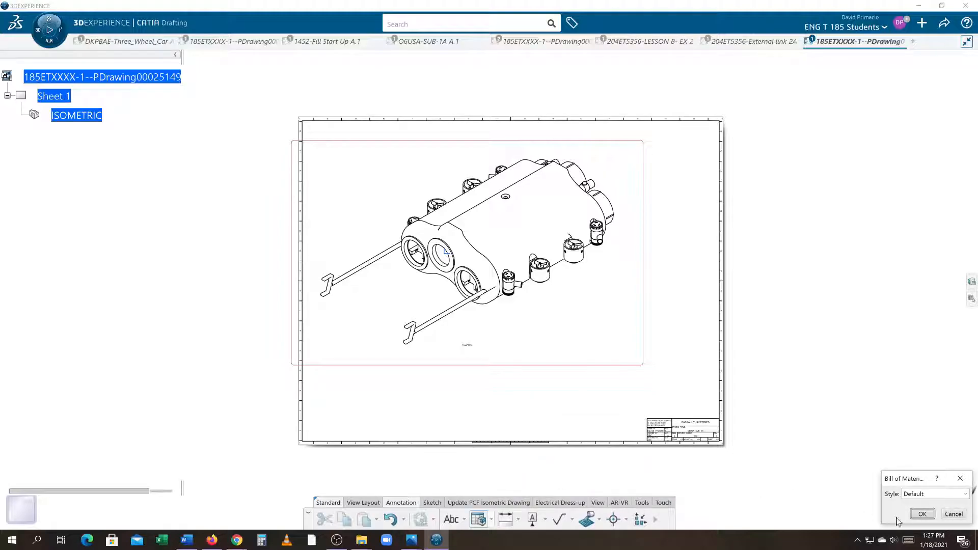
{"action": "left_click", "coordinate": [911, 512]}
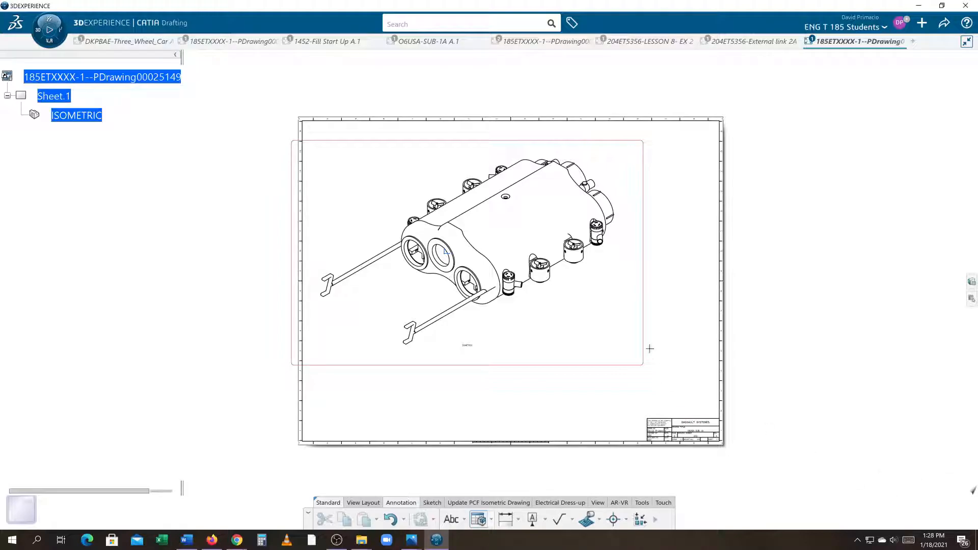
{"action": "left_click", "coordinate": [757, 328]}
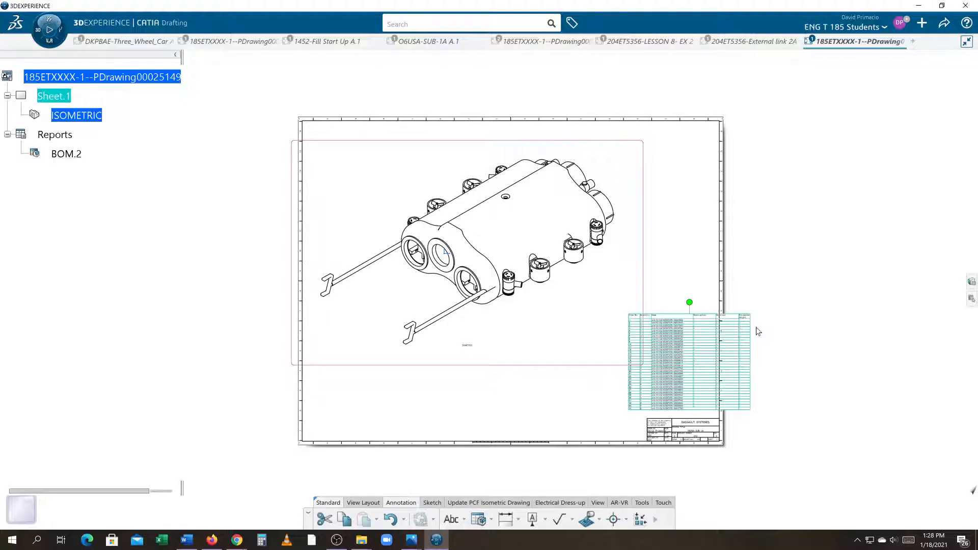
{"action": "left_click_drag", "start_coordinate": [674, 317], "coordinate": [643, 322]}
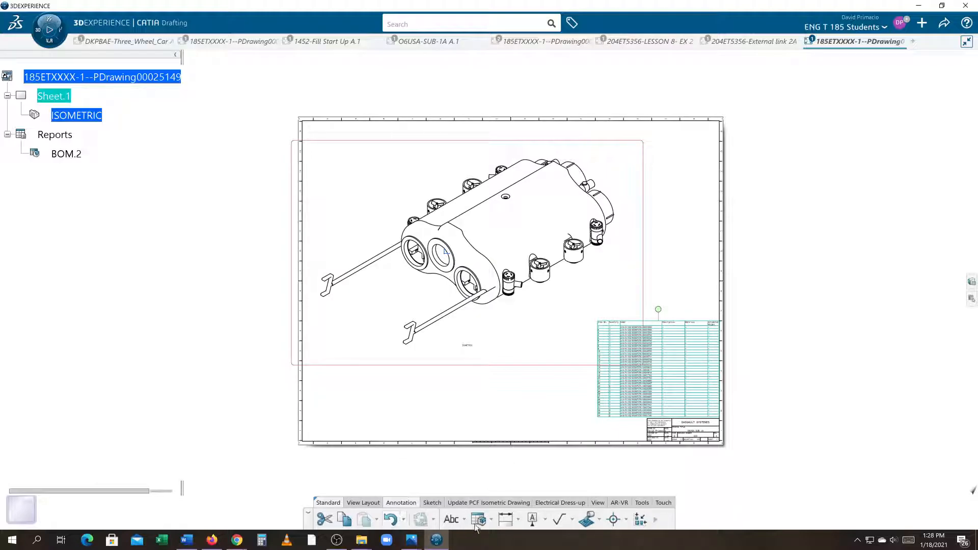
Generate automatic balloons from BOM.2 using the Item No. column, with one balloon for each reference
{"action": "left_click", "coordinate": [657, 521]}
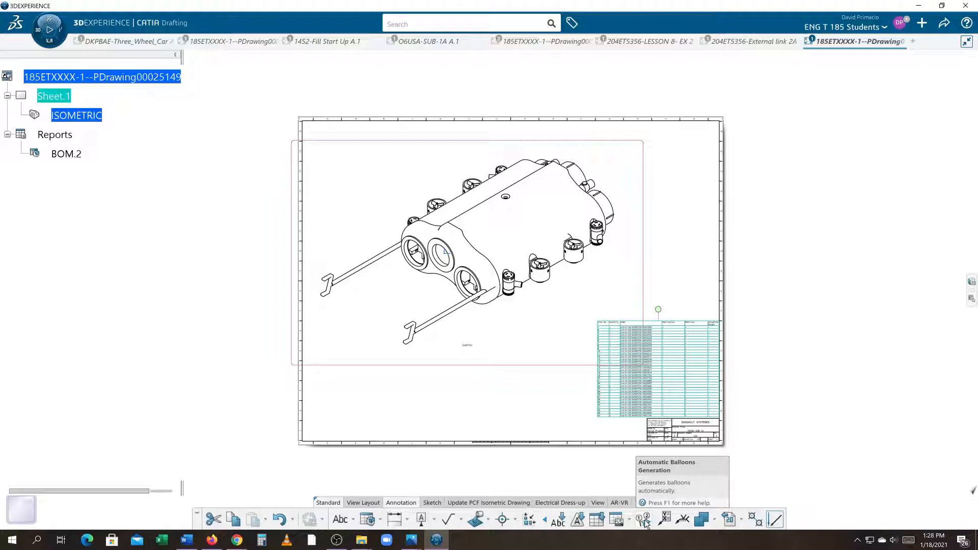
{"action": "left_click", "coordinate": [645, 522]}
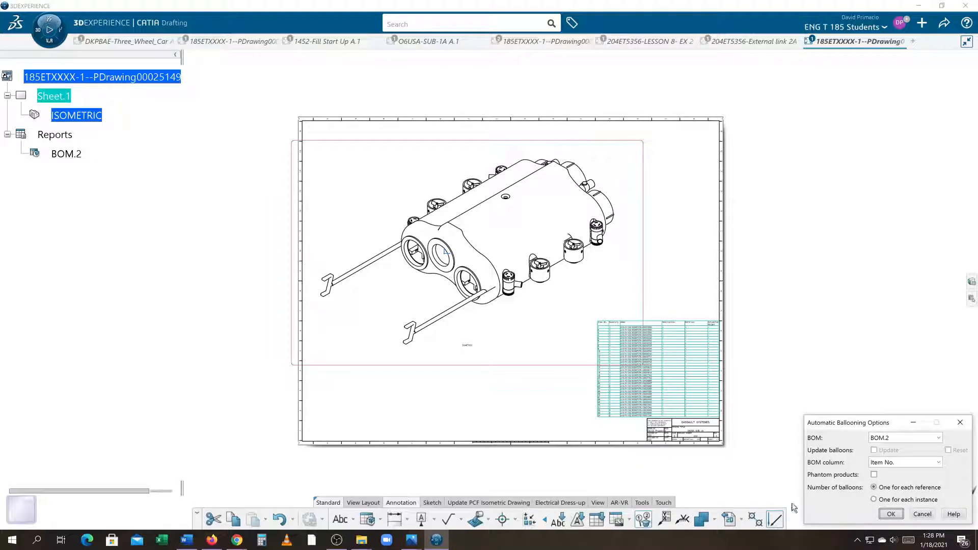
{"action": "left_click", "coordinate": [889, 512]}
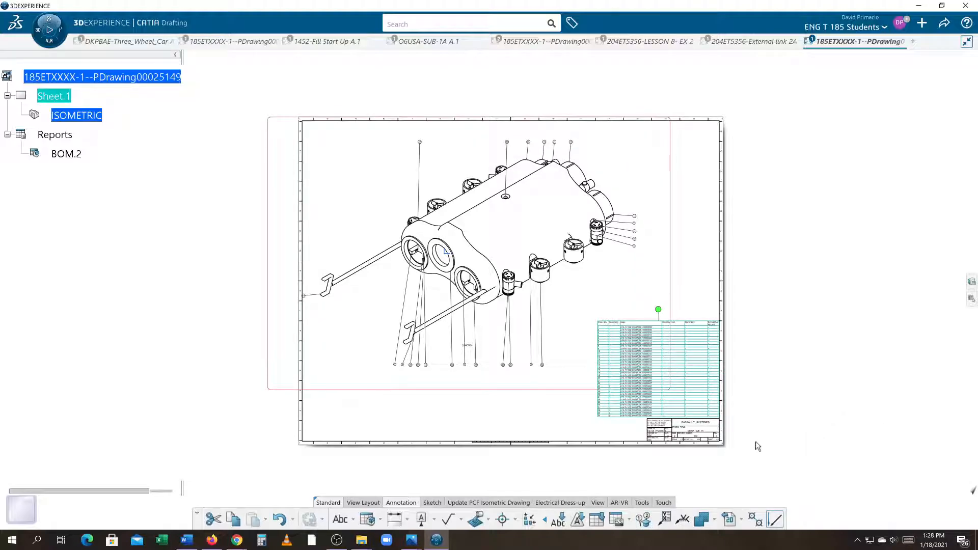
{"action": "middle_click_drag", "start_coordinate": [758, 446], "coordinate": [786, 452]}
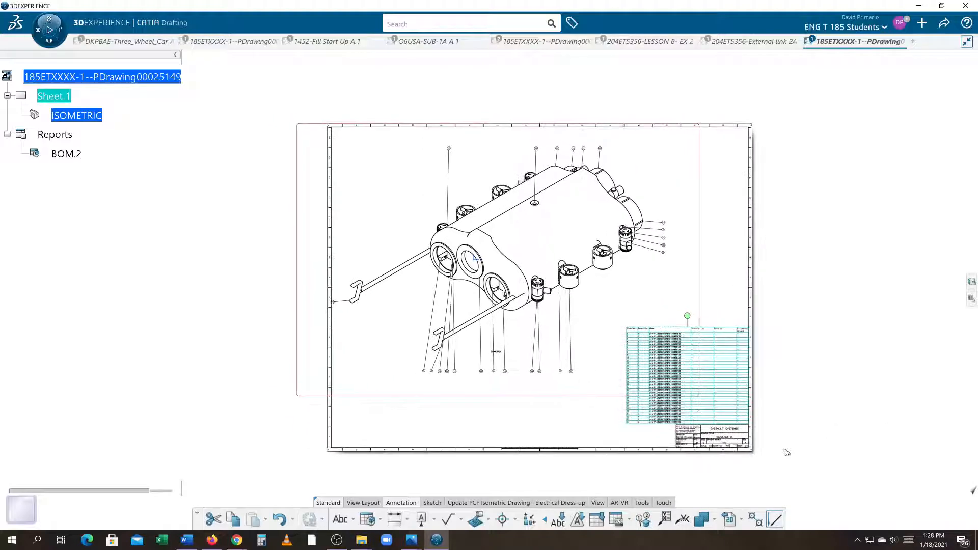
Inspect the O6USA-SUB-1A assembly model, return to the 185ETXXXX-1 drawing and examine the ballooned view
{"action": "left_click", "coordinate": [437, 44]}
{"action": "middle_click_drag", "start_coordinate": [340, 204], "coordinate": [398, 167]}
{"action": "middle_click_drag", "start_coordinate": [362, 216], "coordinate": [357, 231]}
{"action": "left_click", "coordinate": [849, 45]}
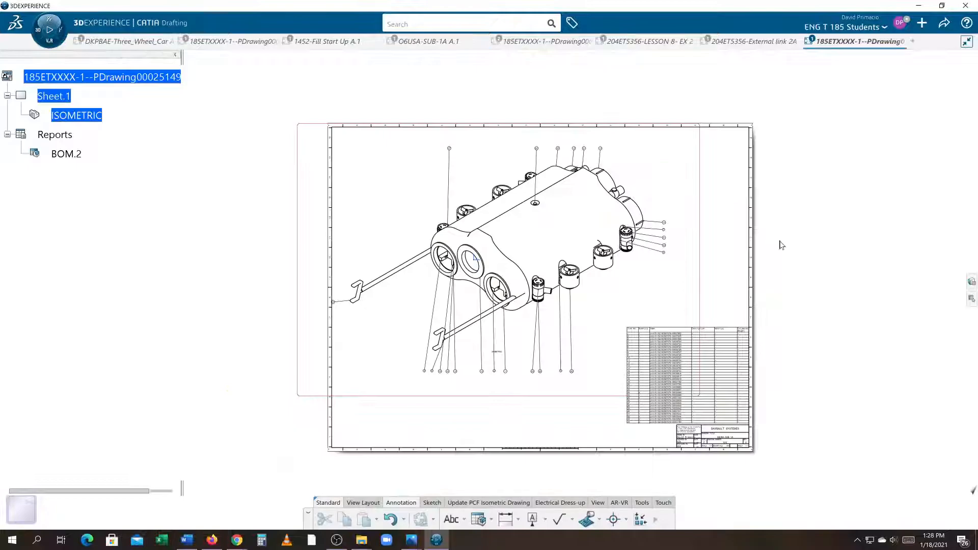
{"action": "mouse_move", "coordinate": [602, 431]}
{"action": "middle_mouse_down"}
{"action": "mouse_move", "coordinate": [625, 427]}
{"action": "mouse_move", "coordinate": [620, 409]}
{"action": "middle_mouse_up"}
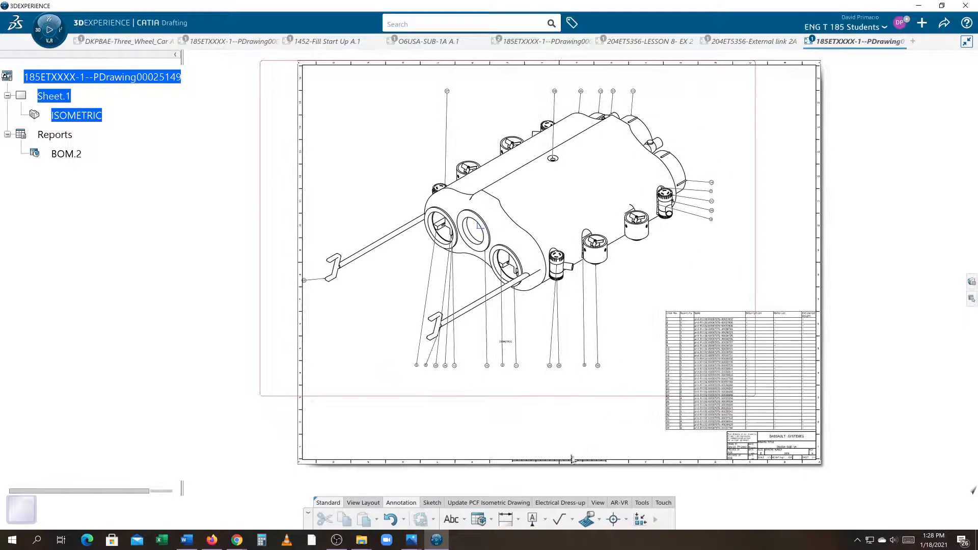
Open the Bill of Material style options again and bring up the previews of the open Photos windows
{"action": "left_click", "coordinate": [492, 519]}
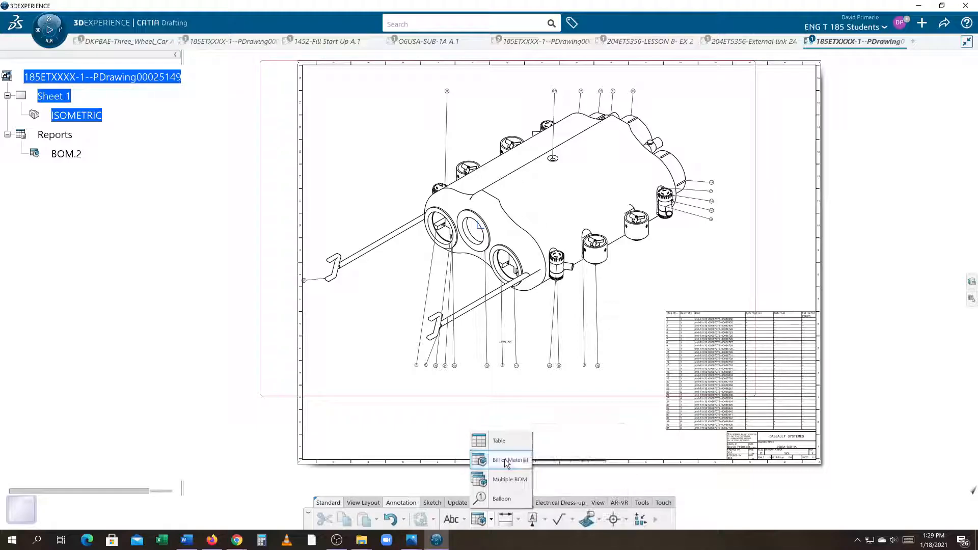
{"action": "left_click", "coordinate": [507, 461]}
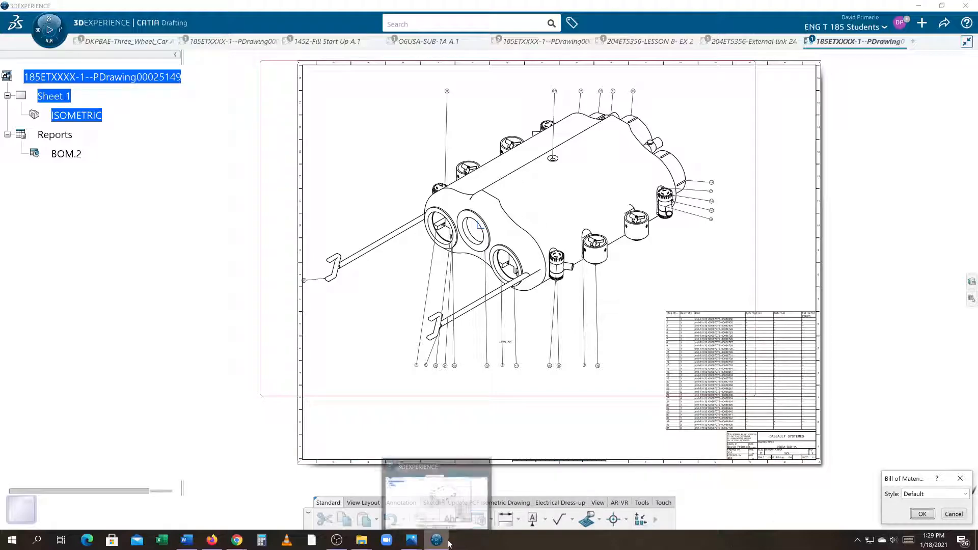
{"action": "mouse_move", "coordinate": [412, 539]}
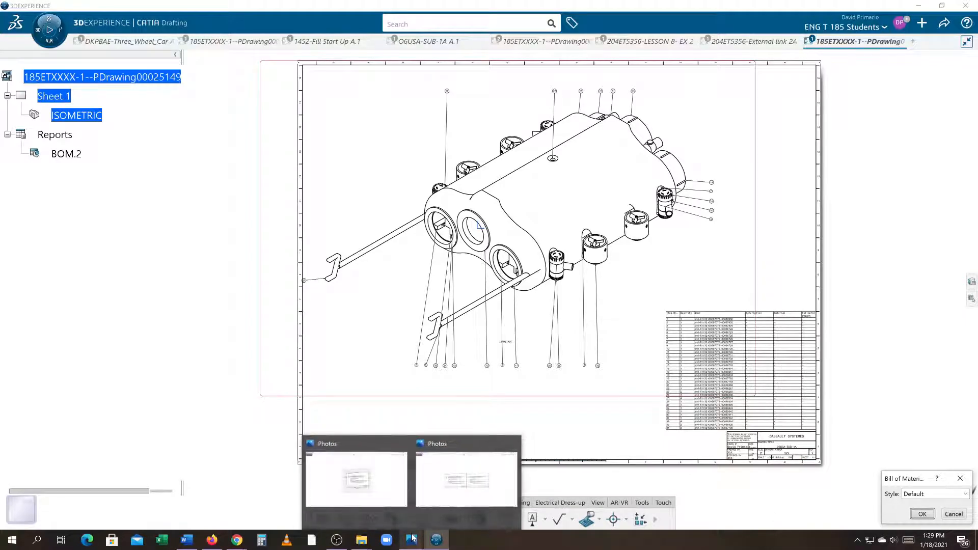